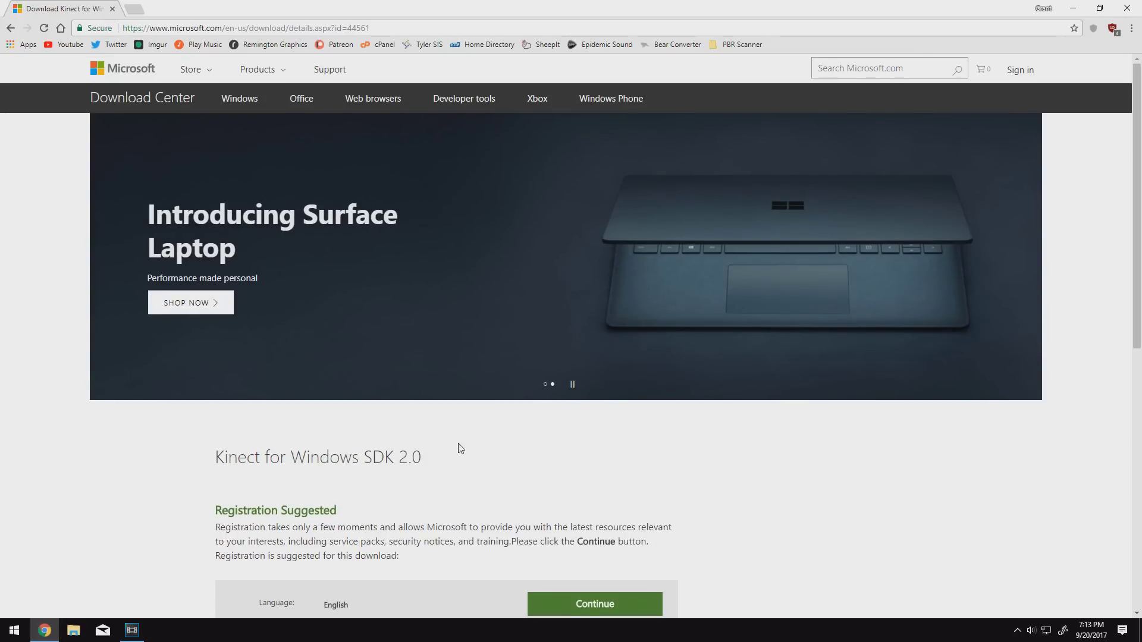
Step: Download the KinectSDK-v2.0 installer after signing in, declining the Kinect for Windows mailing list
{"action": "scroll", "coordinate": [461, 449], "scroll_direction": "down", "scroll_amount": 1}
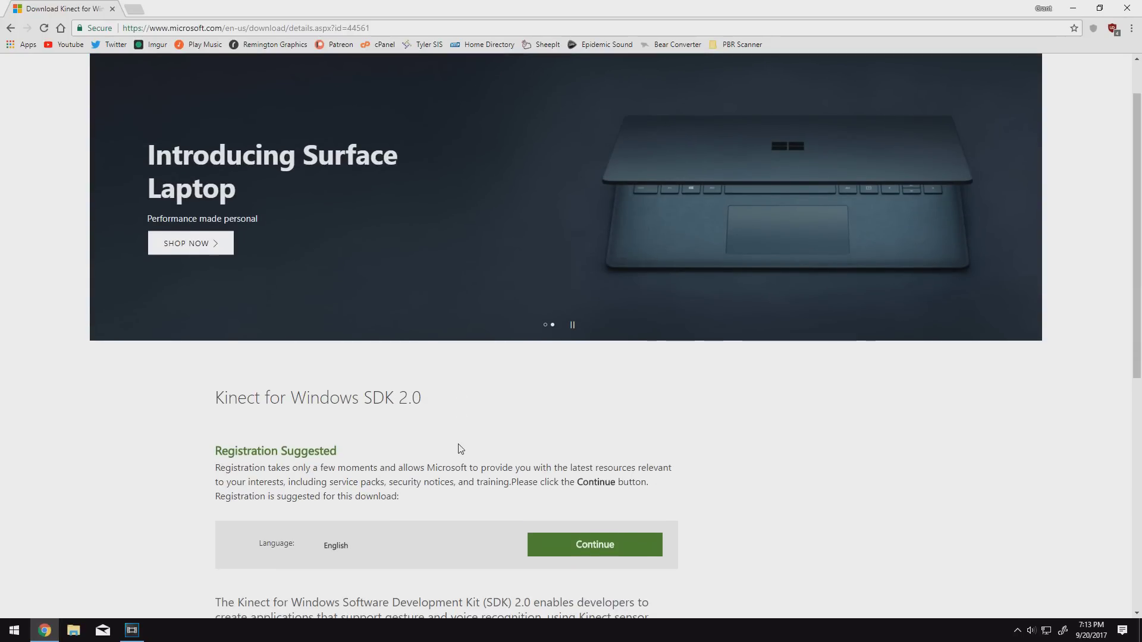
{"action": "scroll", "coordinate": [535, 499], "scroll_direction": "down", "scroll_amount": 3}
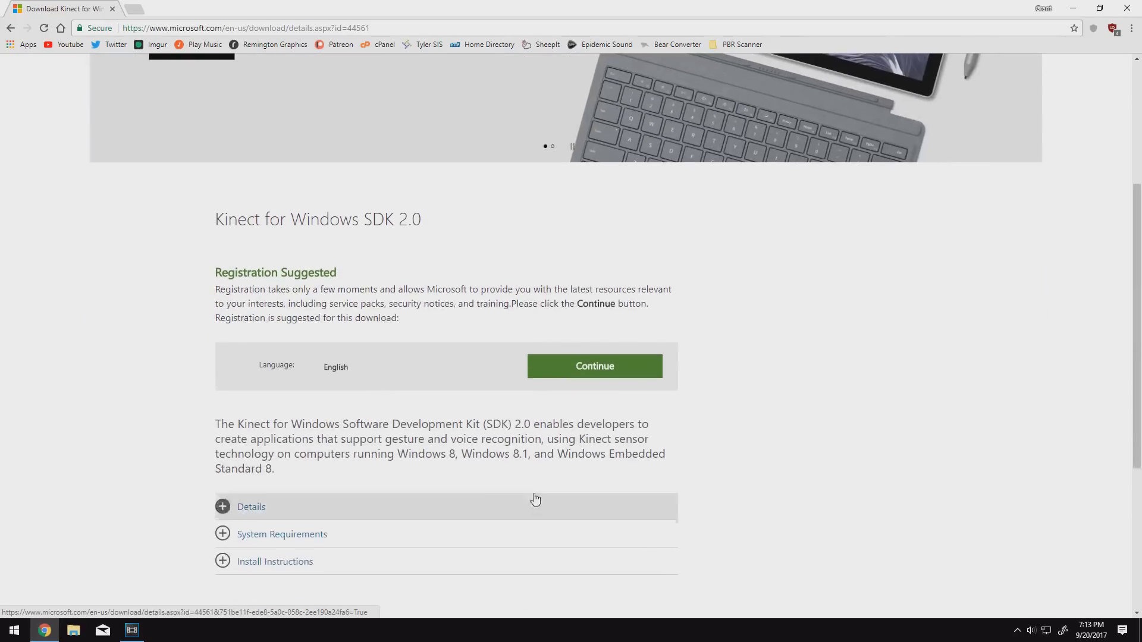
{"action": "left_click", "coordinate": [586, 368]}
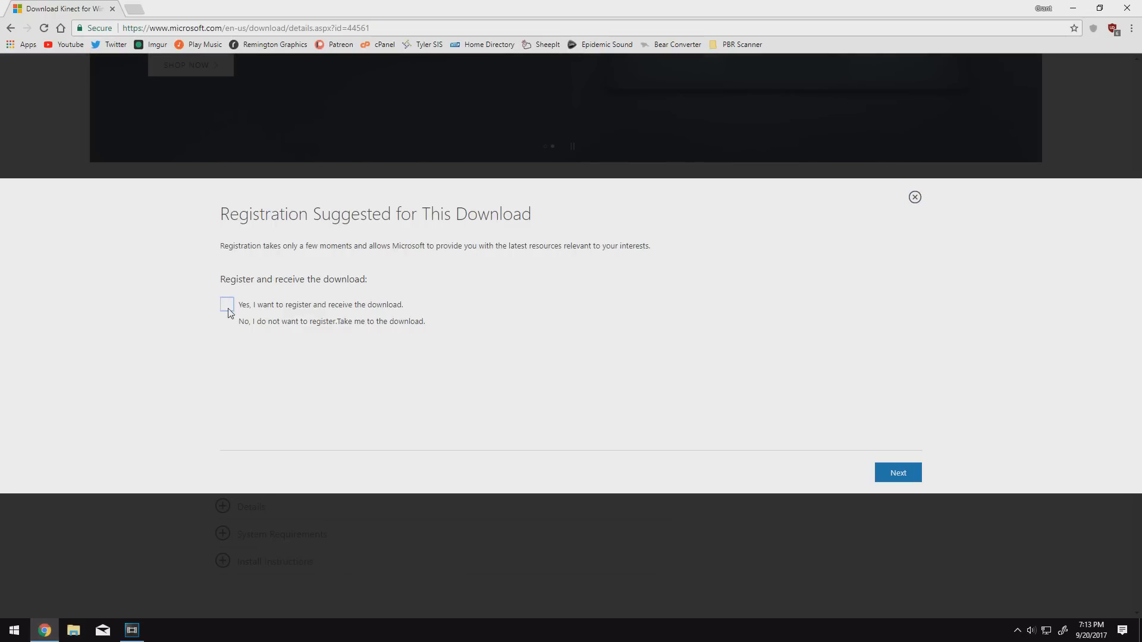
{"action": "left_click", "coordinate": [898, 475]}
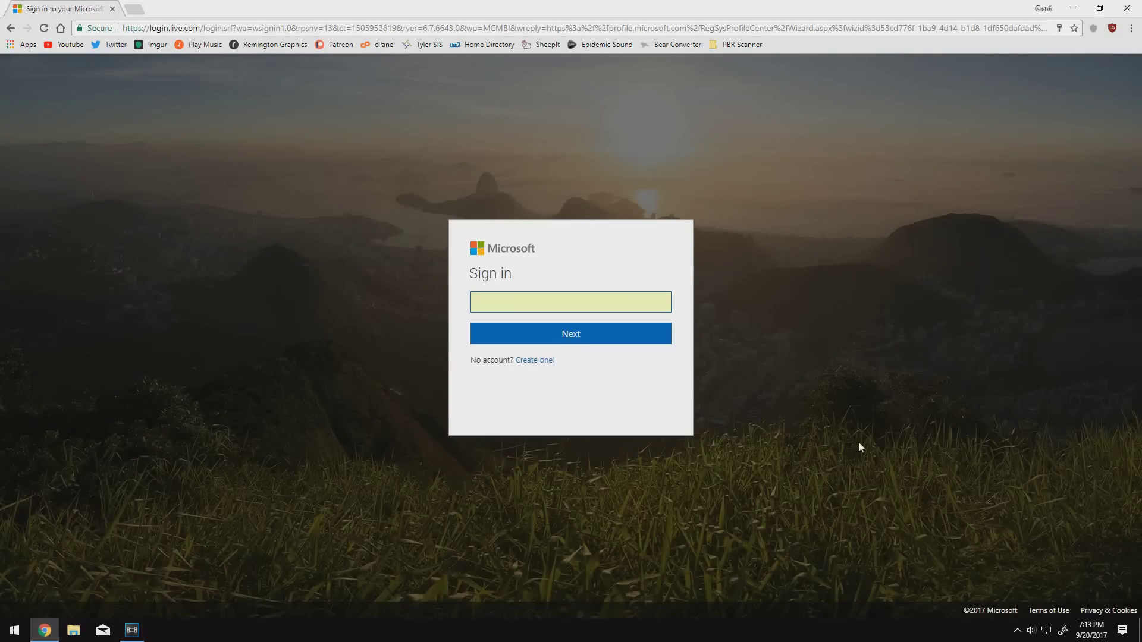
{"action": "left_click", "coordinate": [630, 339]}
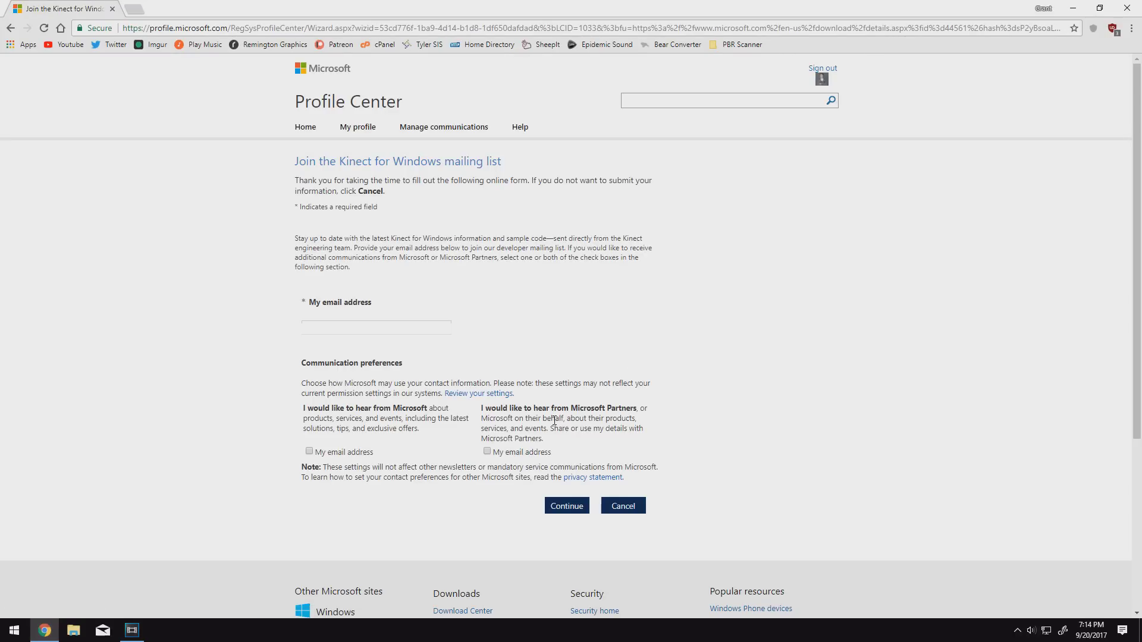
{"action": "left_click", "coordinate": [615, 508]}
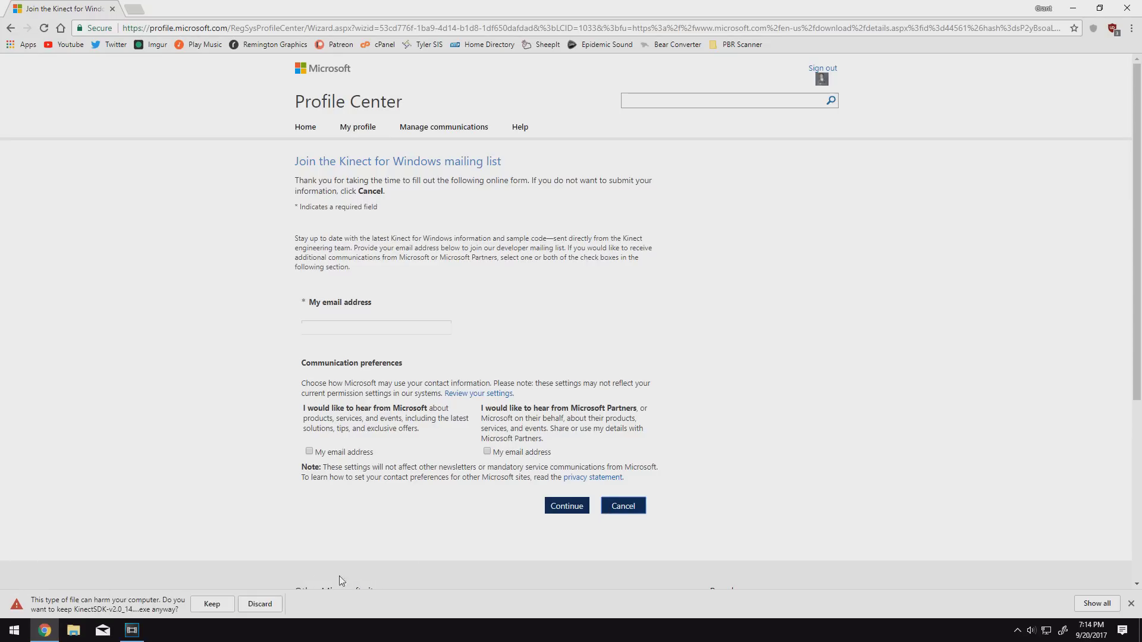
{"action": "left_click", "coordinate": [212, 604]}
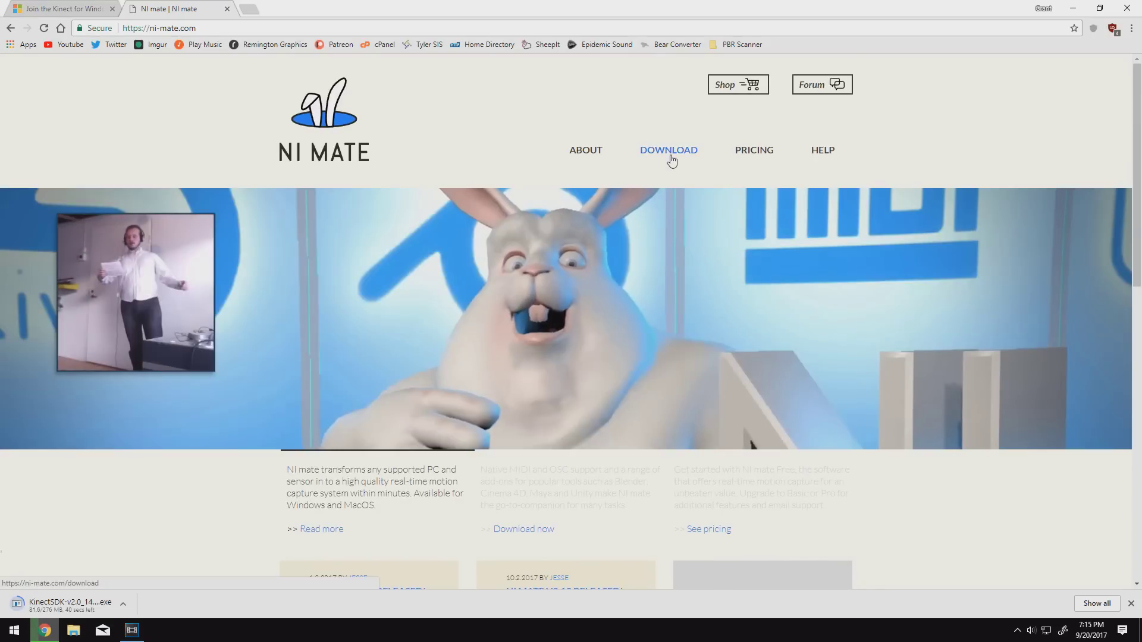
Step: Download the NI mate 2.14 Windows 64-bit installer and the NI mate Blender plugin
{"action": "left_click", "coordinate": [669, 151]}
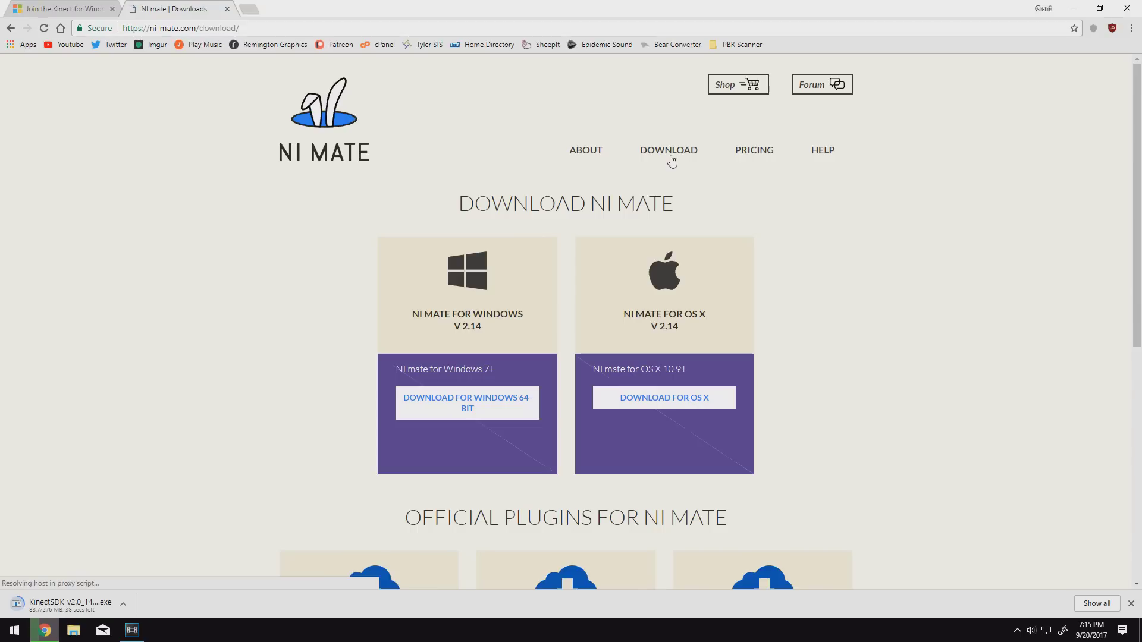
{"action": "left_click", "coordinate": [512, 397]}
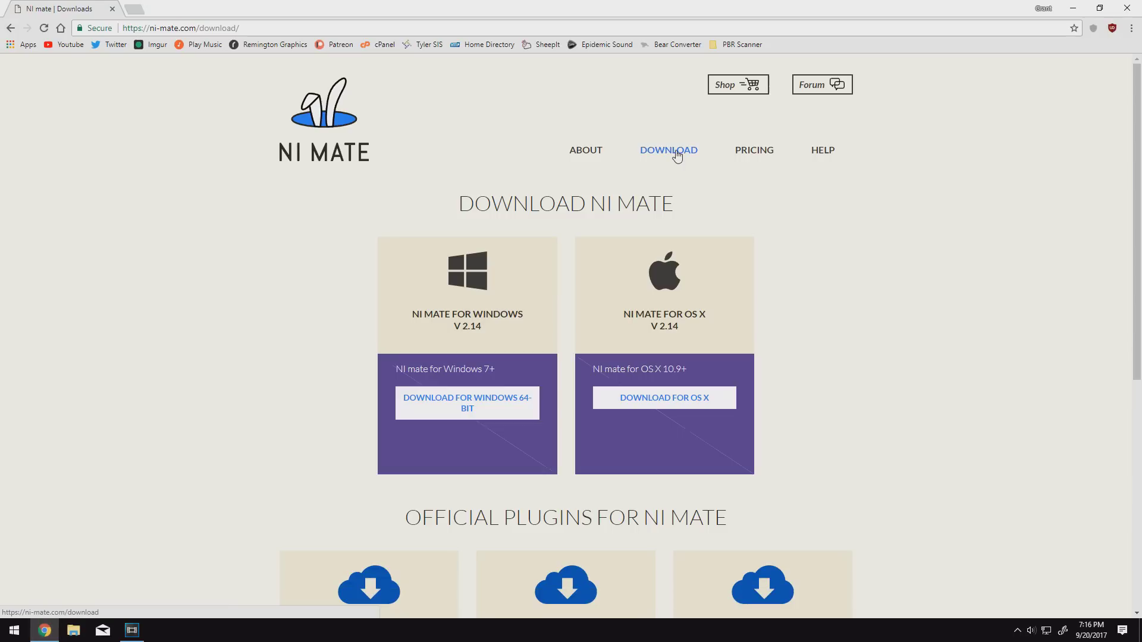
{"action": "scroll", "coordinate": [546, 406], "scroll_direction": "down", "scroll_amount": 4}
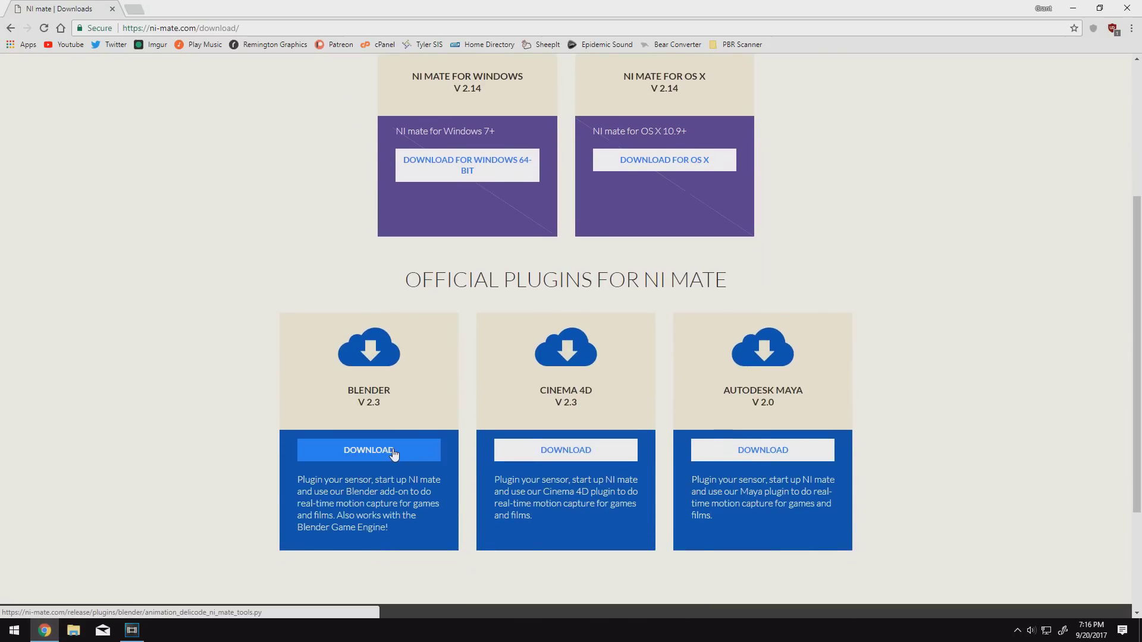
{"action": "left_click", "coordinate": [394, 451]}
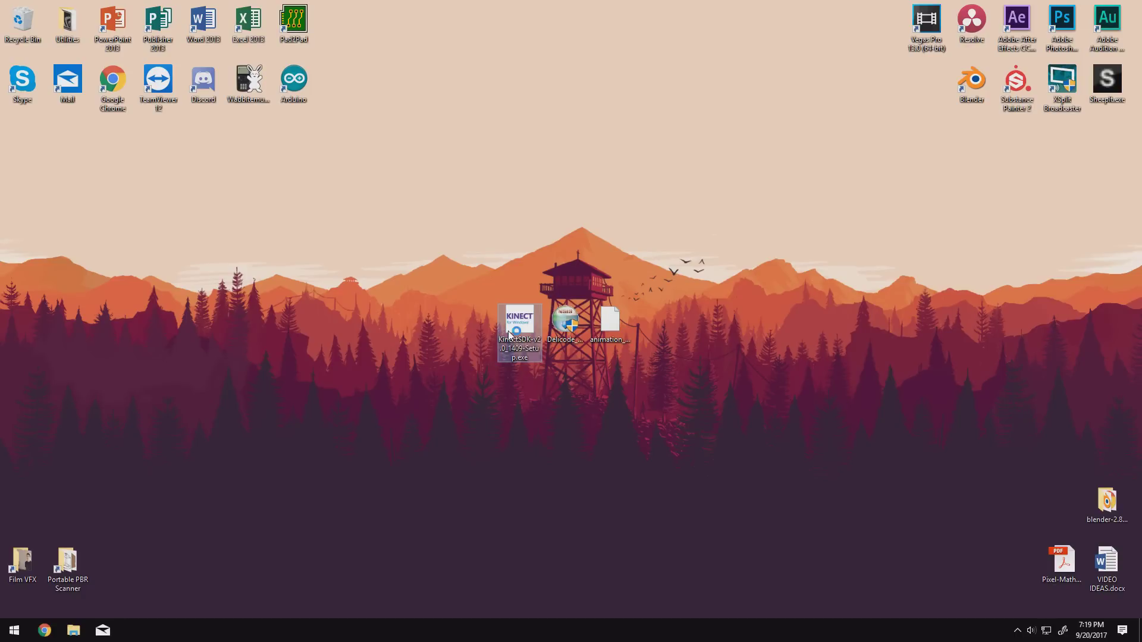
Step: Run the KinectSDK setup file, accept the license, install, and close the Setup Complete window
{"action": "double_click", "coordinate": [508, 331]}
{"action": "left_click", "coordinate": [594, 330]}
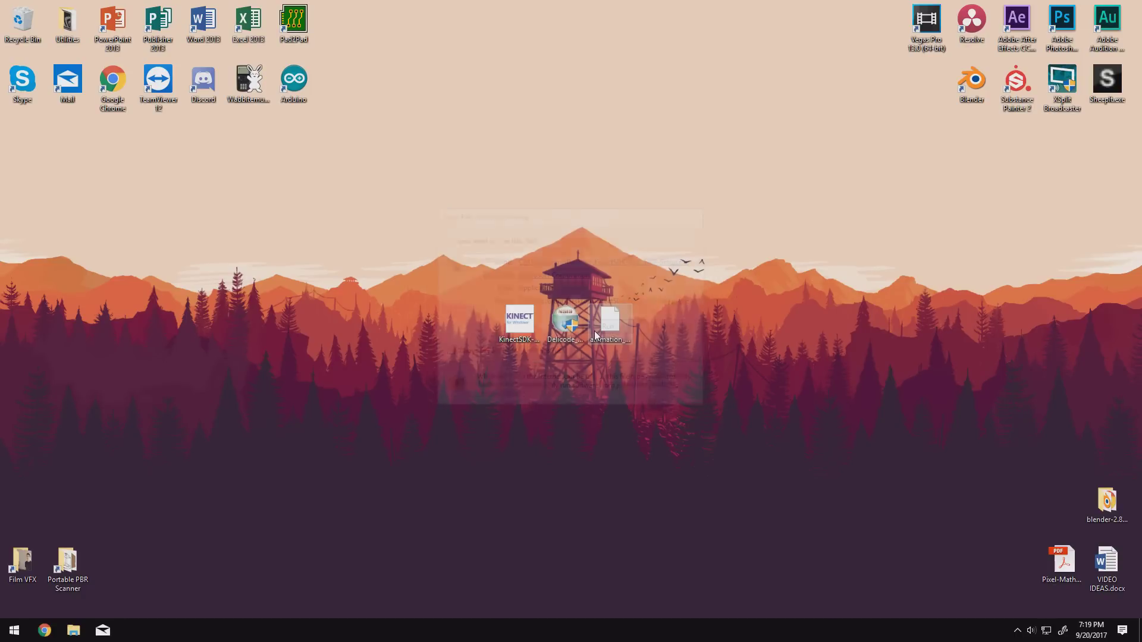
{"action": "left_click", "coordinate": [401, 456]}
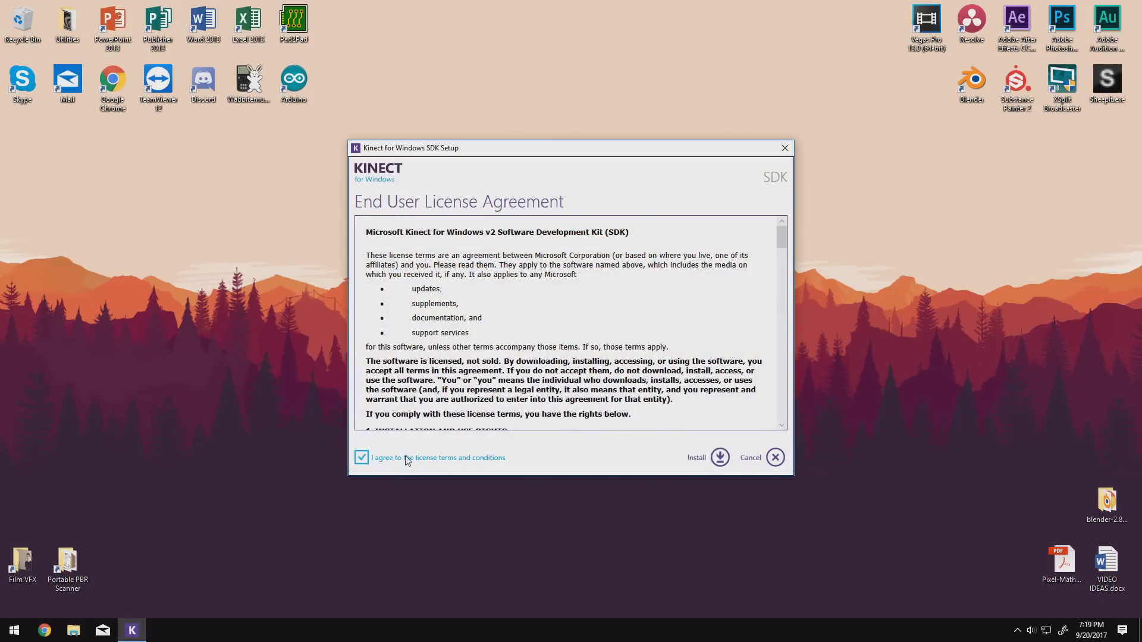
{"action": "left_click", "coordinate": [720, 457]}
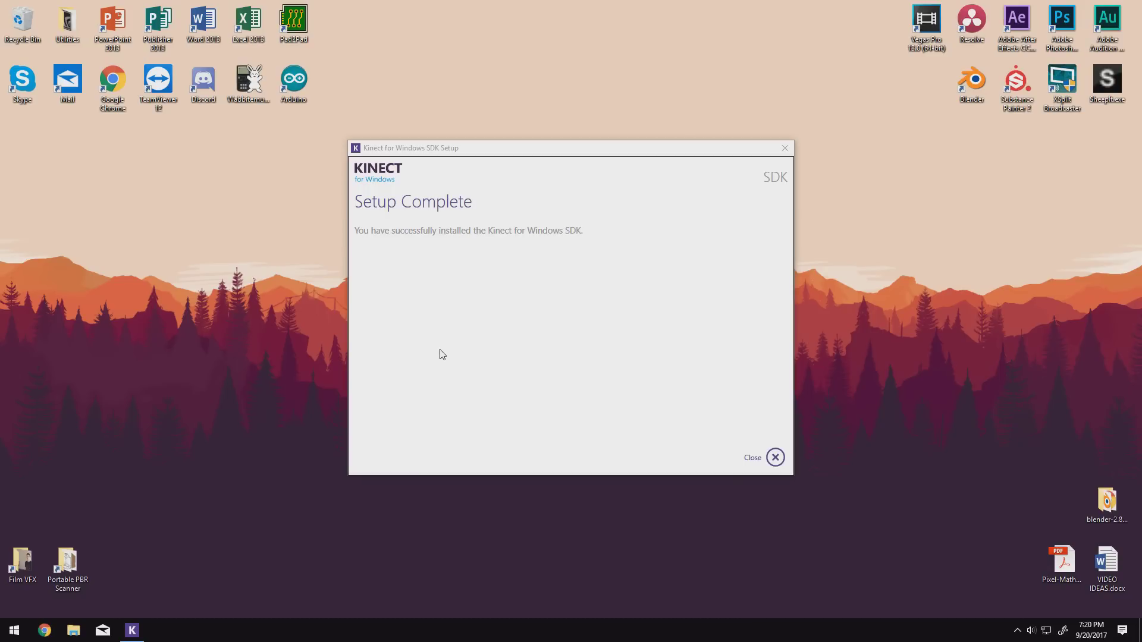
{"action": "left_click", "coordinate": [770, 458]}
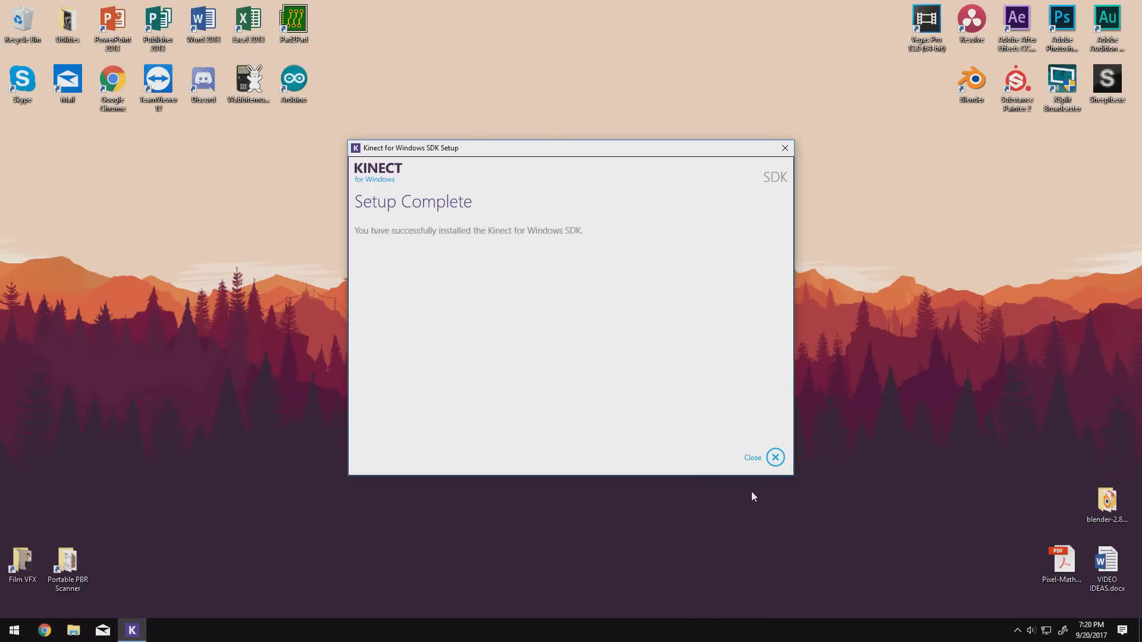
{"action": "left_click", "coordinate": [777, 460]}
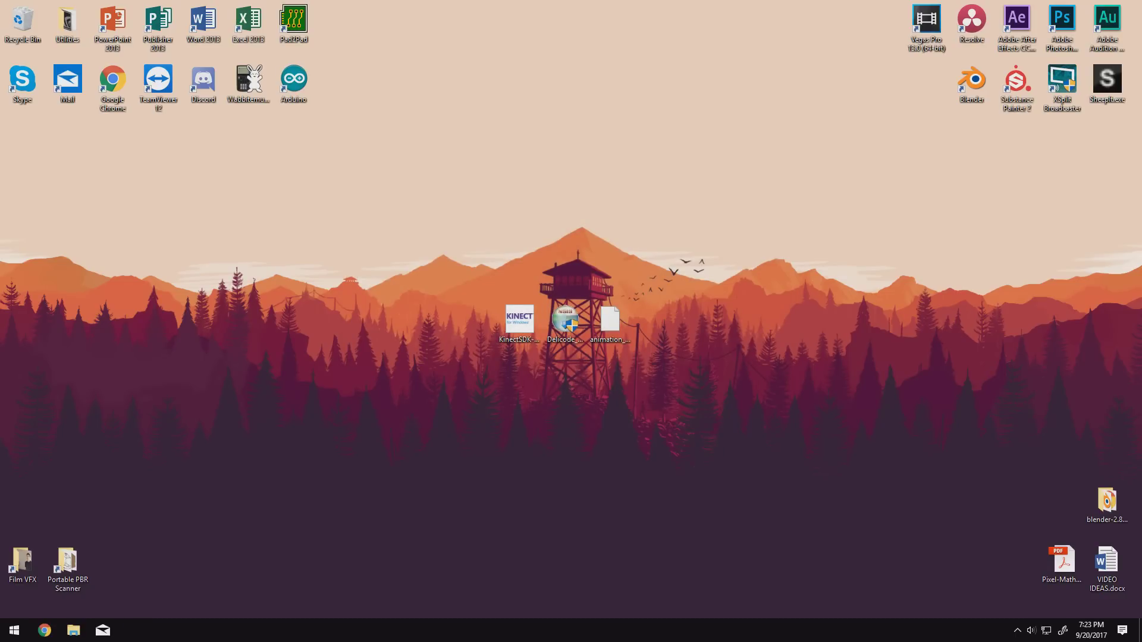
Step: Launch Kinect SDK Browser v2.0 from a Start search for 'kinect'
{"action": "left_click", "coordinate": [15, 630]}
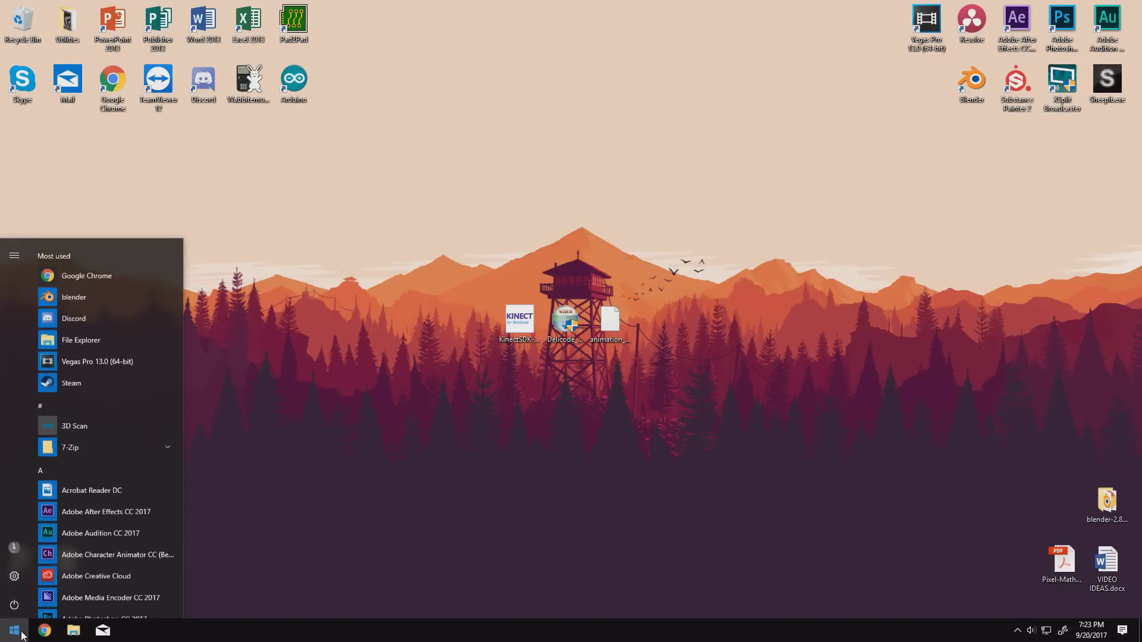
{"action": "type", "text": "kinect"}
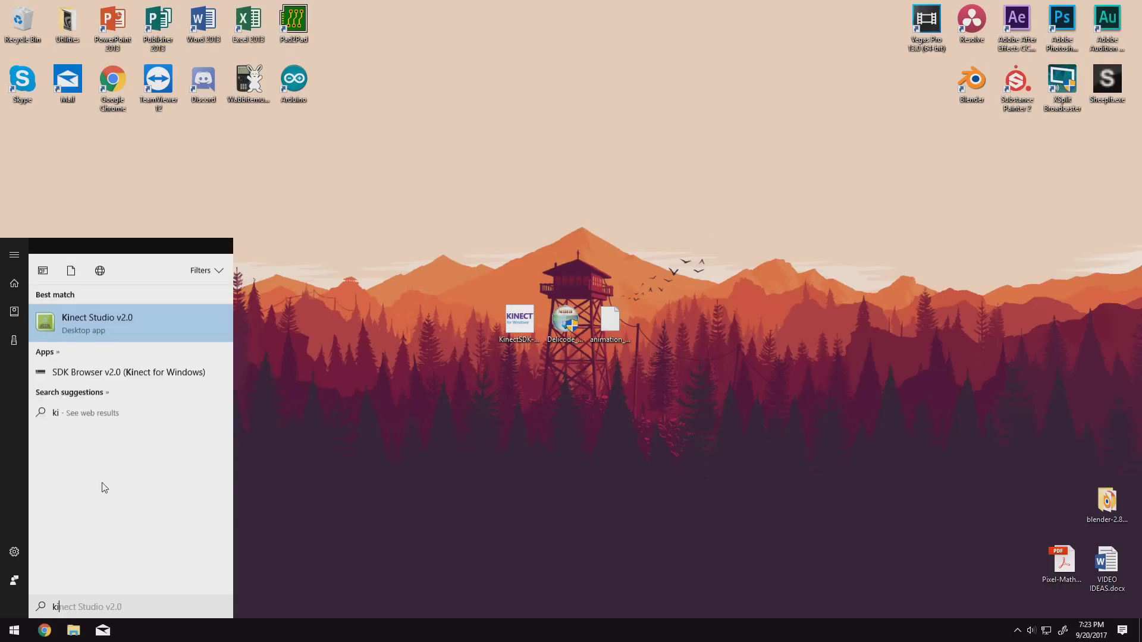
{"action": "left_click", "coordinate": [95, 357]}
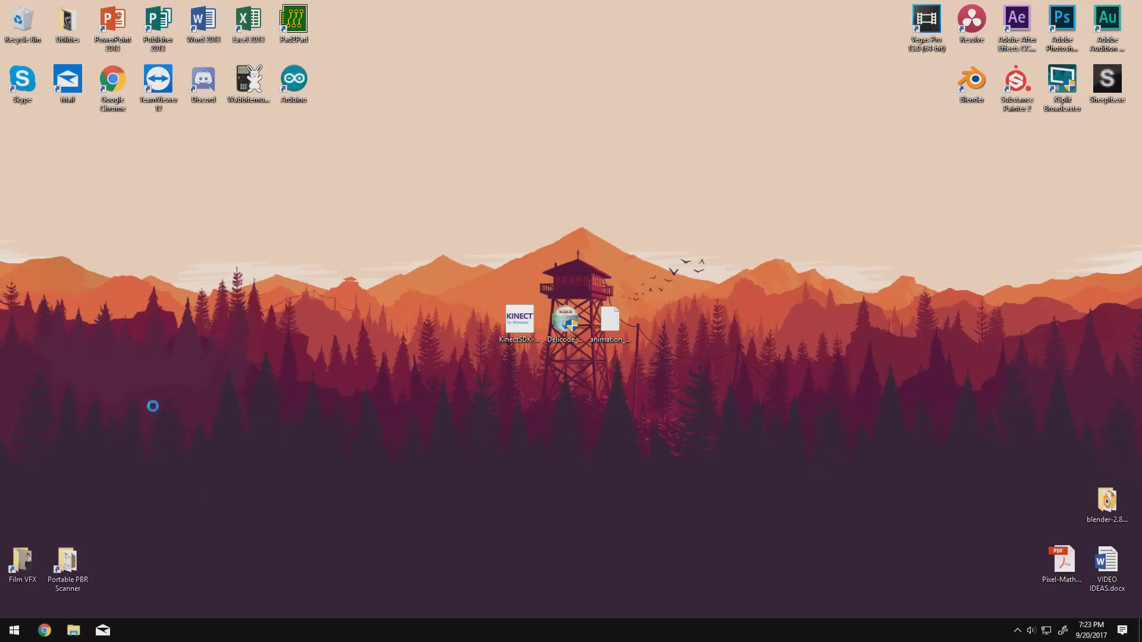
{"action": "scroll", "coordinate": [291, 323], "scroll_direction": "down", "scroll_amount": 15}
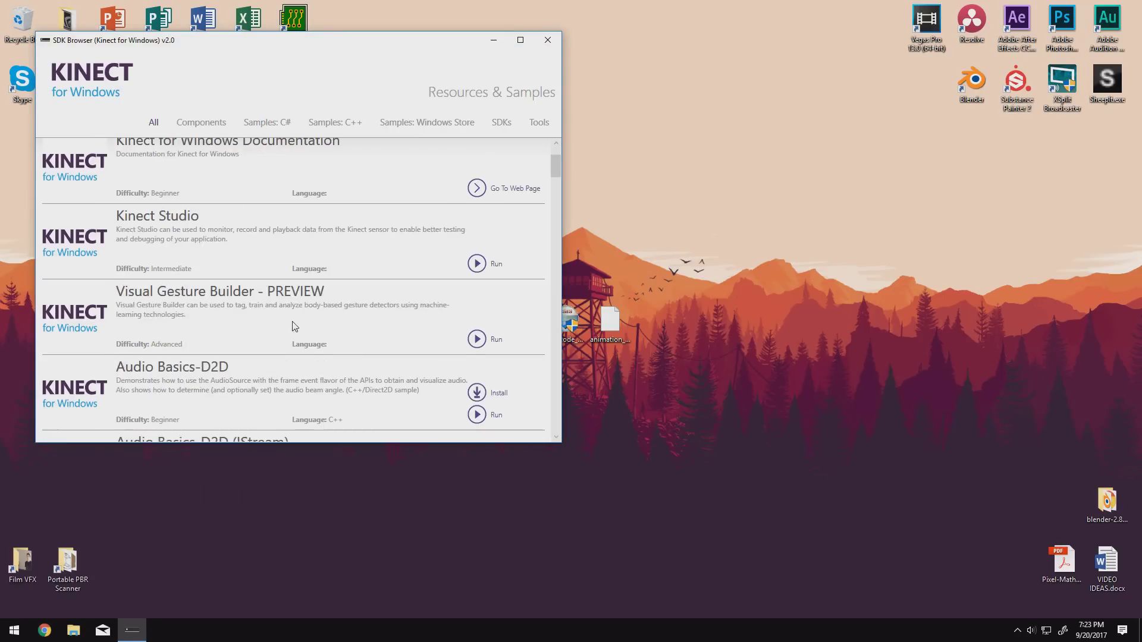
{"action": "scroll", "coordinate": [293, 322], "scroll_direction": "up", "scroll_amount": 15}
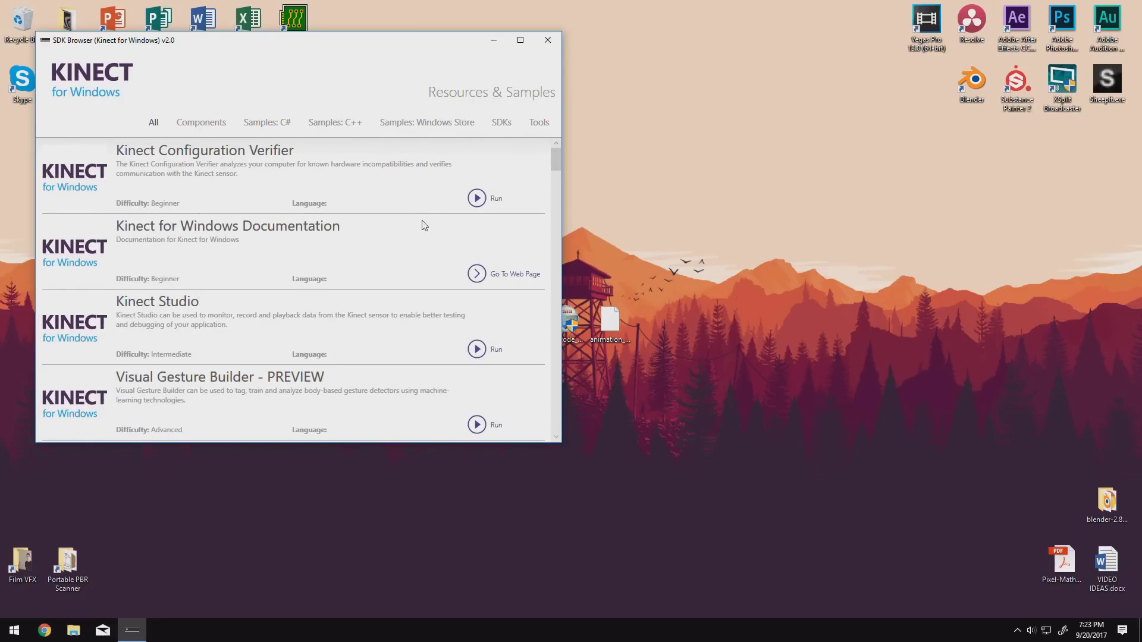
Step: Run the Kinect Configuration Verifier, inspect the USB Controller warning, and close both windows
{"action": "left_click", "coordinate": [478, 199]}
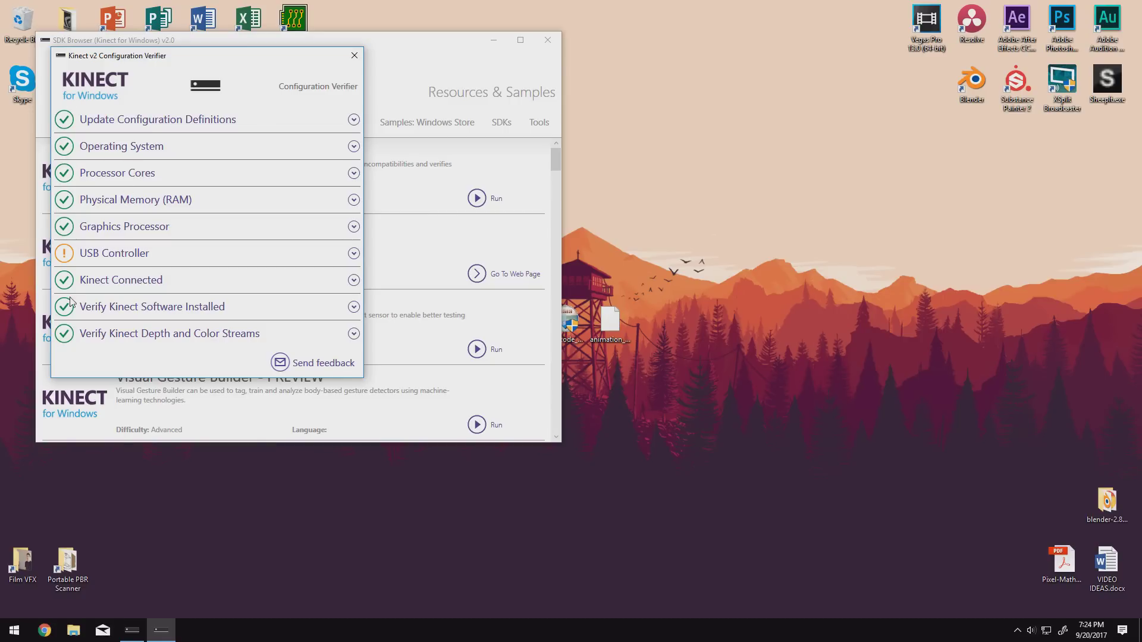
{"action": "left_click", "coordinate": [353, 254]}
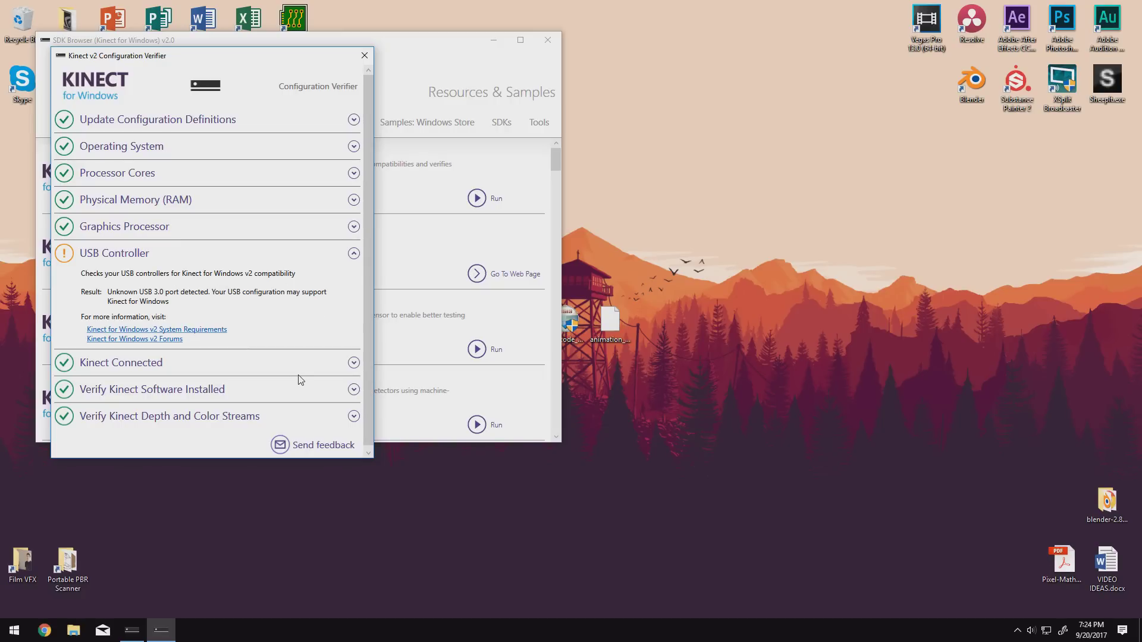
{"action": "left_click", "coordinate": [353, 254]}
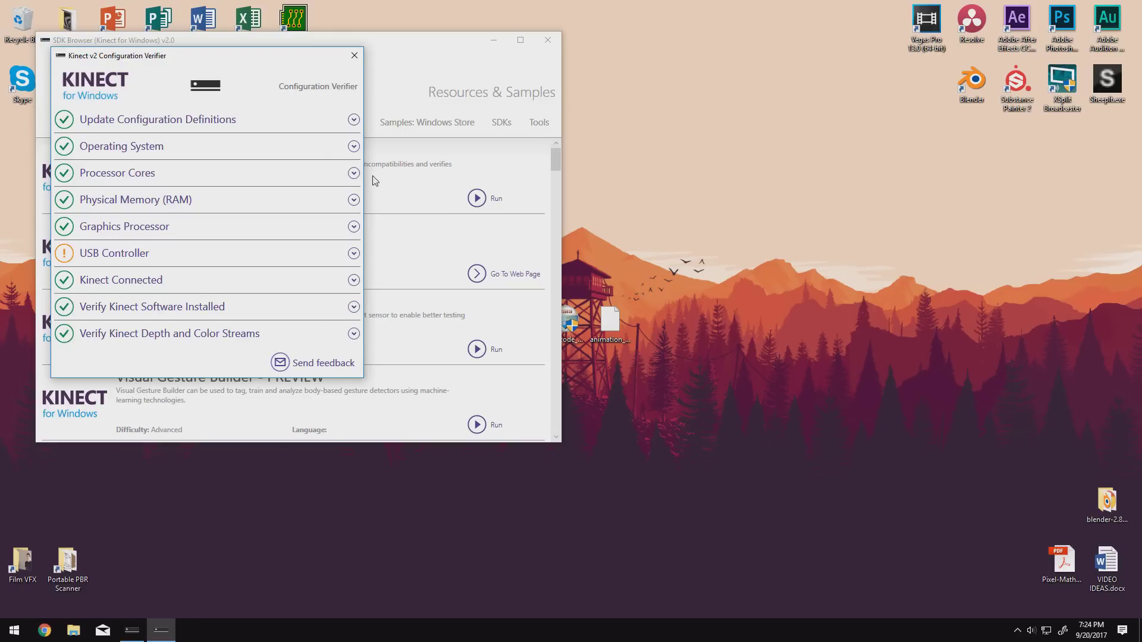
{"action": "left_click", "coordinate": [354, 56]}
{"action": "left_click", "coordinate": [548, 39]}
Step: Launch Kinect Studio v2.0 and browse its recording, playback and log pages before returning to Monitor
{"action": "left_click", "coordinate": [14, 631]}
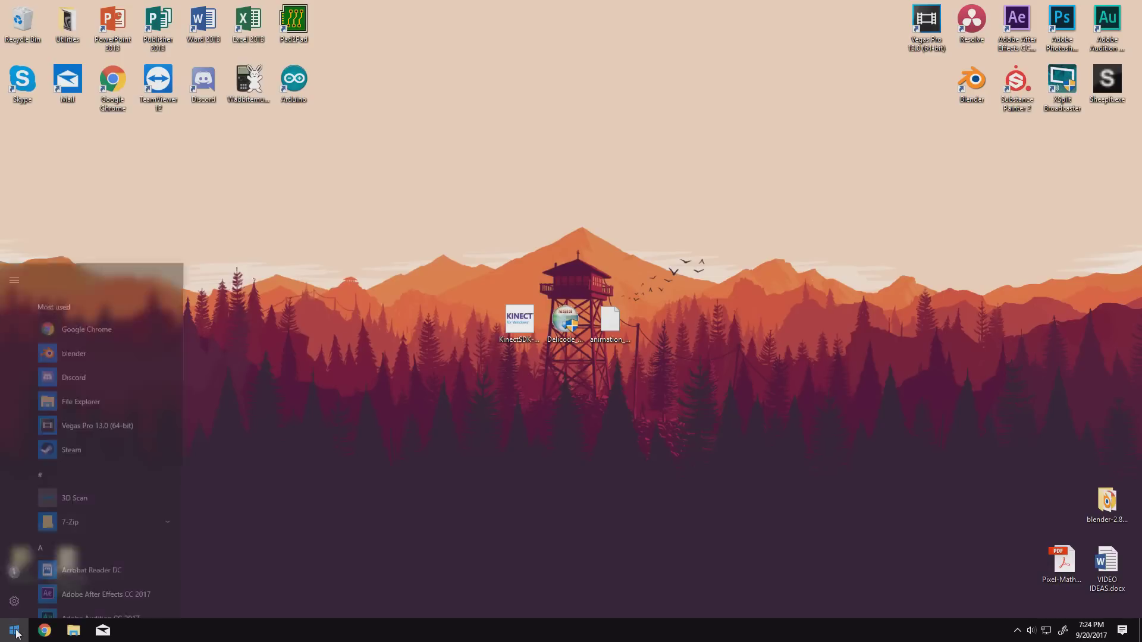
{"action": "type", "text": "kinect"}
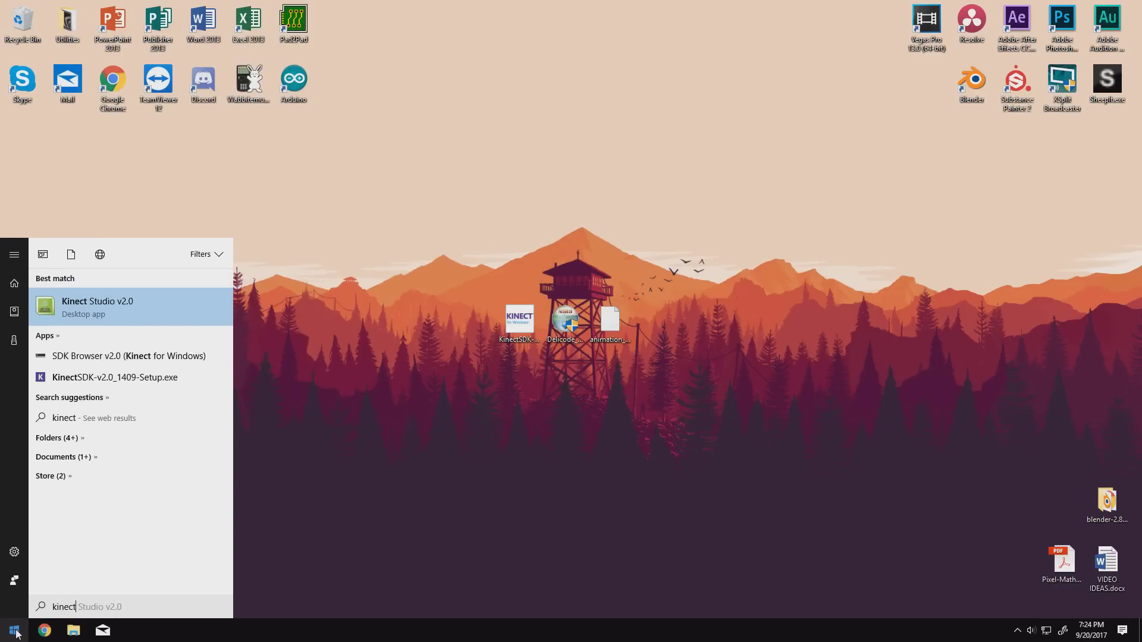
{"action": "left_click", "coordinate": [121, 315]}
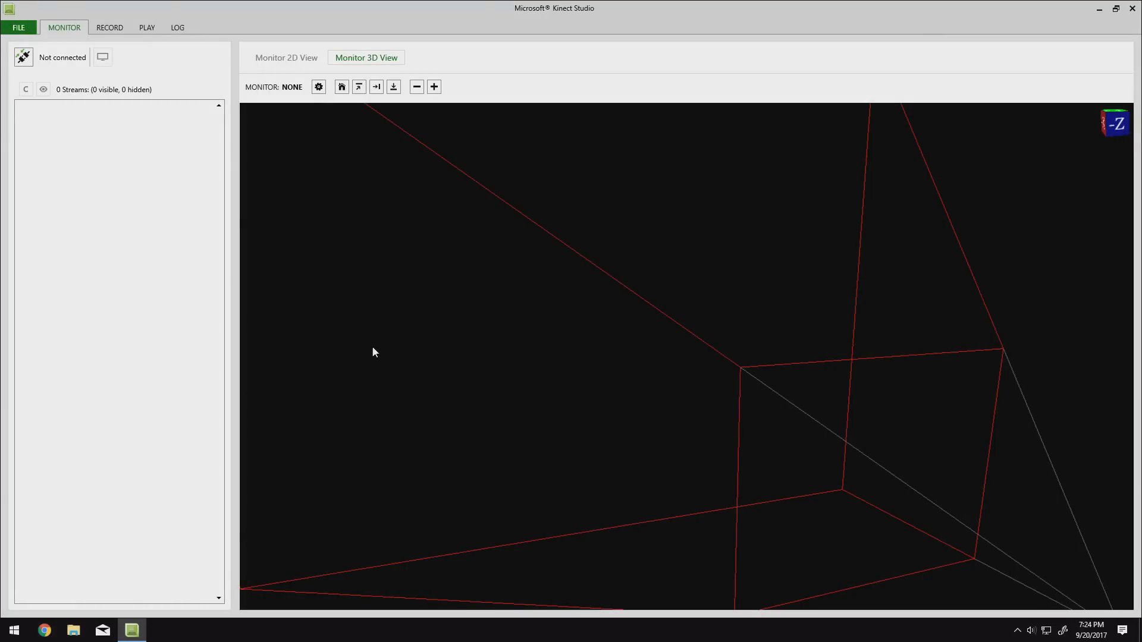
{"action": "left_click", "coordinate": [121, 27]}
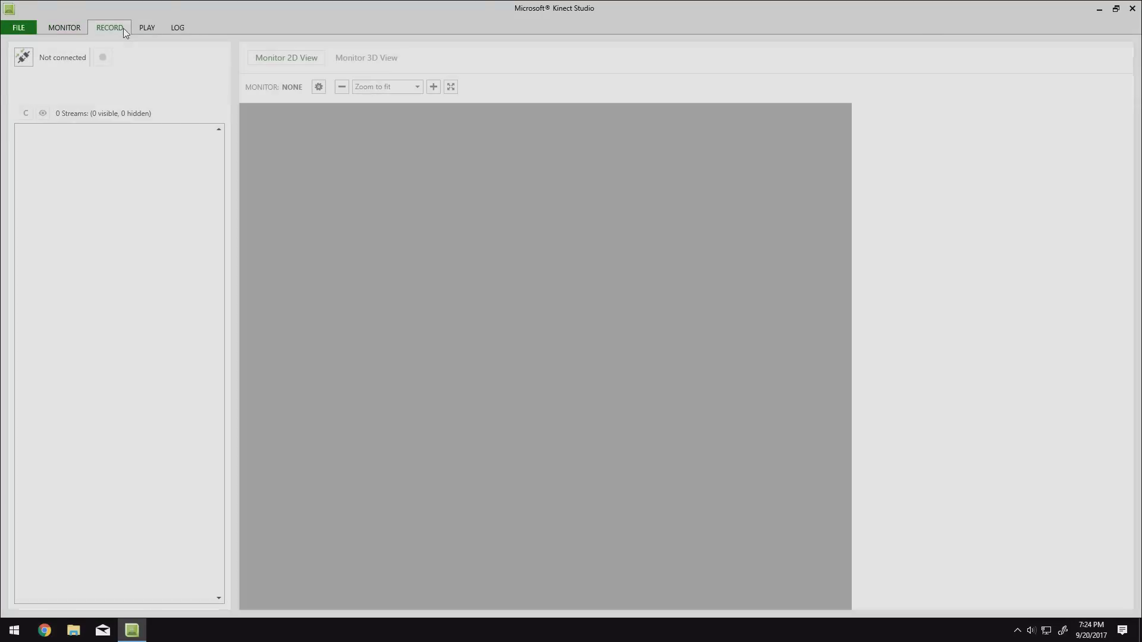
{"action": "left_click", "coordinate": [156, 28]}
{"action": "left_click", "coordinate": [181, 27]}
{"action": "left_click", "coordinate": [63, 28]}
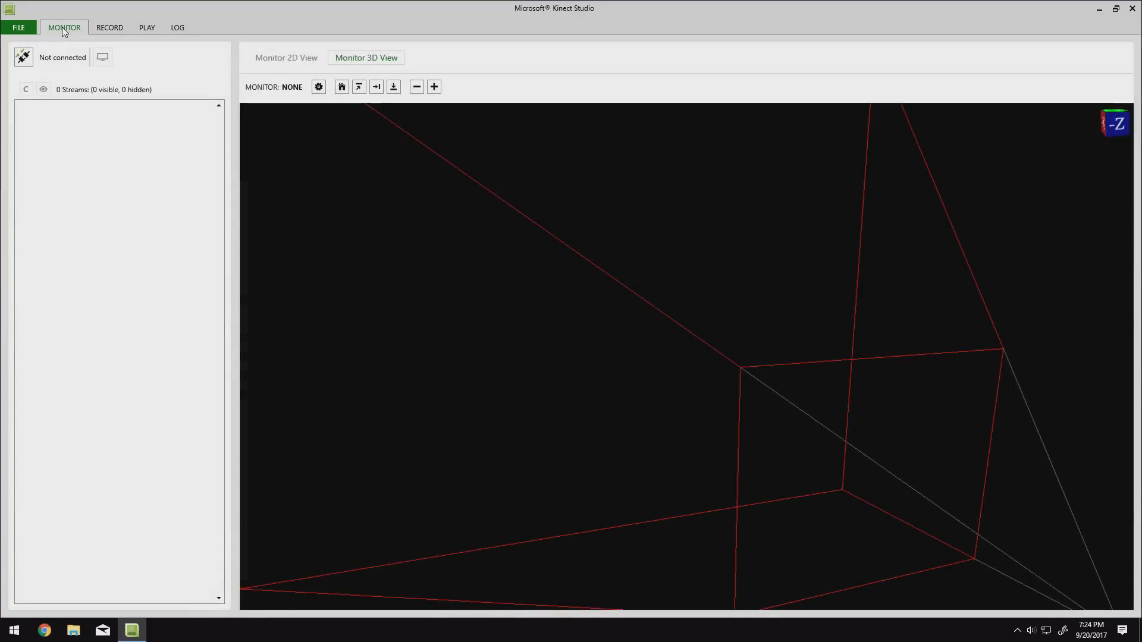
Step: Connect to the Kinect sensor service and view the tracked body in the 2D depth monitor
{"action": "left_click_drag", "start_coordinate": [750, 349], "coordinate": [465, 289]}
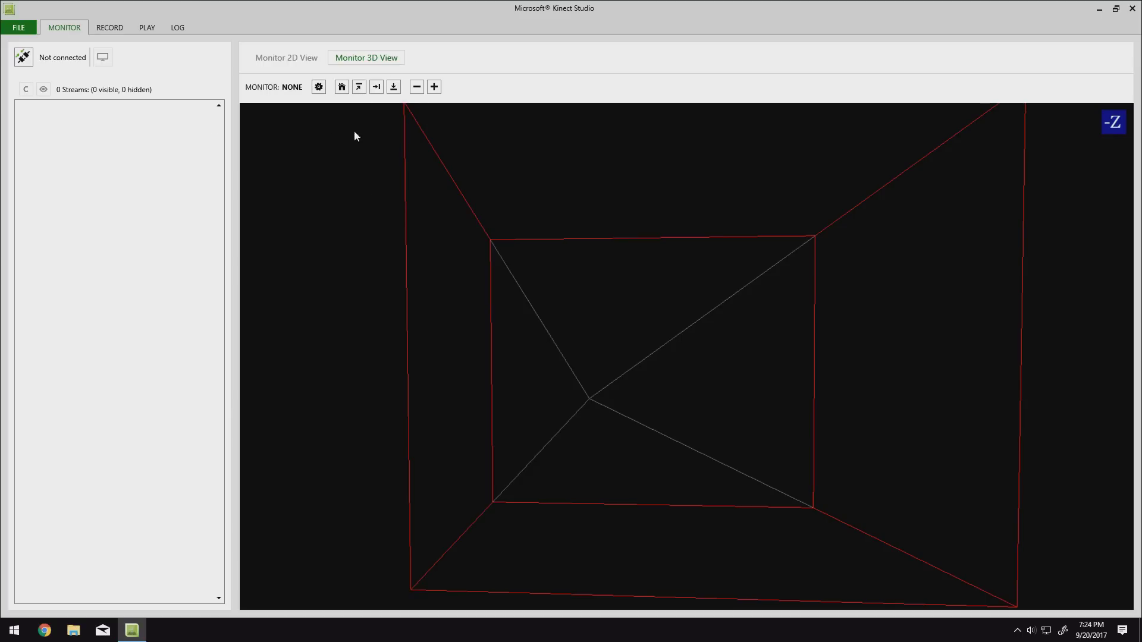
{"action": "left_click", "coordinate": [24, 57]}
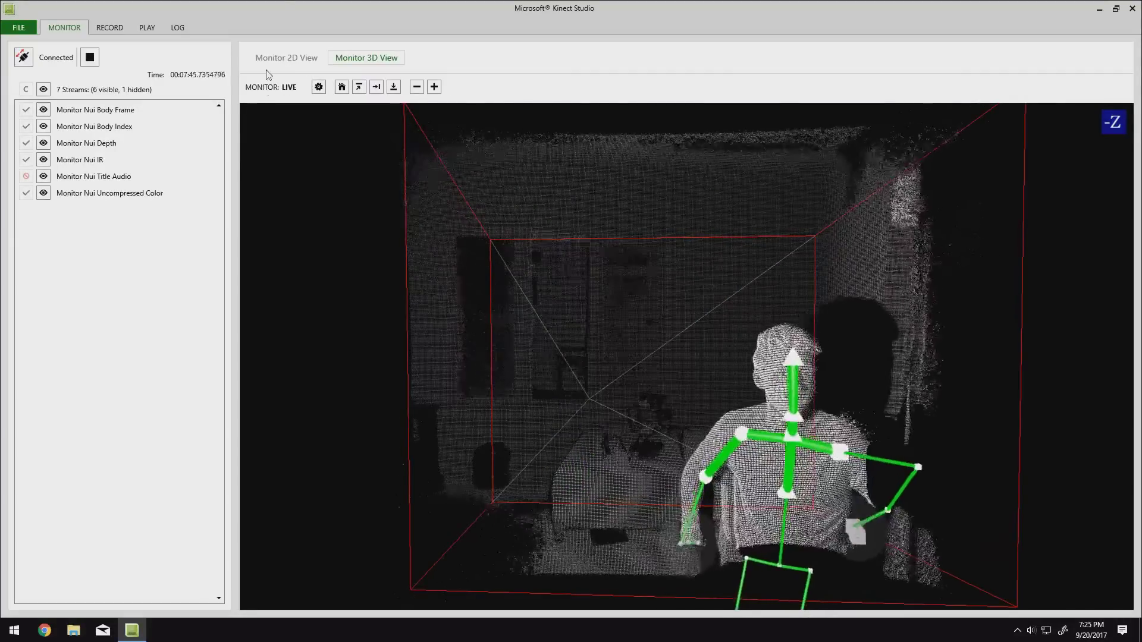
{"action": "left_click", "coordinate": [283, 57]}
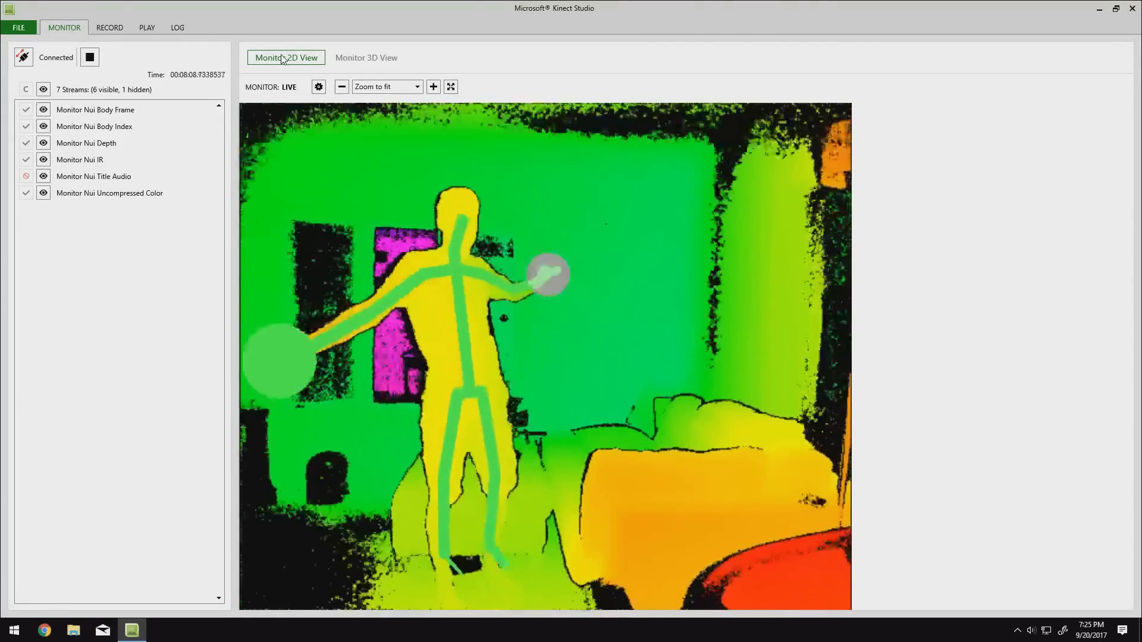
Step: Run the HD Face Basics-WPF sample from the SDK Browser list to see the tracked face mesh
{"action": "scroll", "coordinate": [461, 317], "scroll_direction": "down", "scroll_amount": 4}
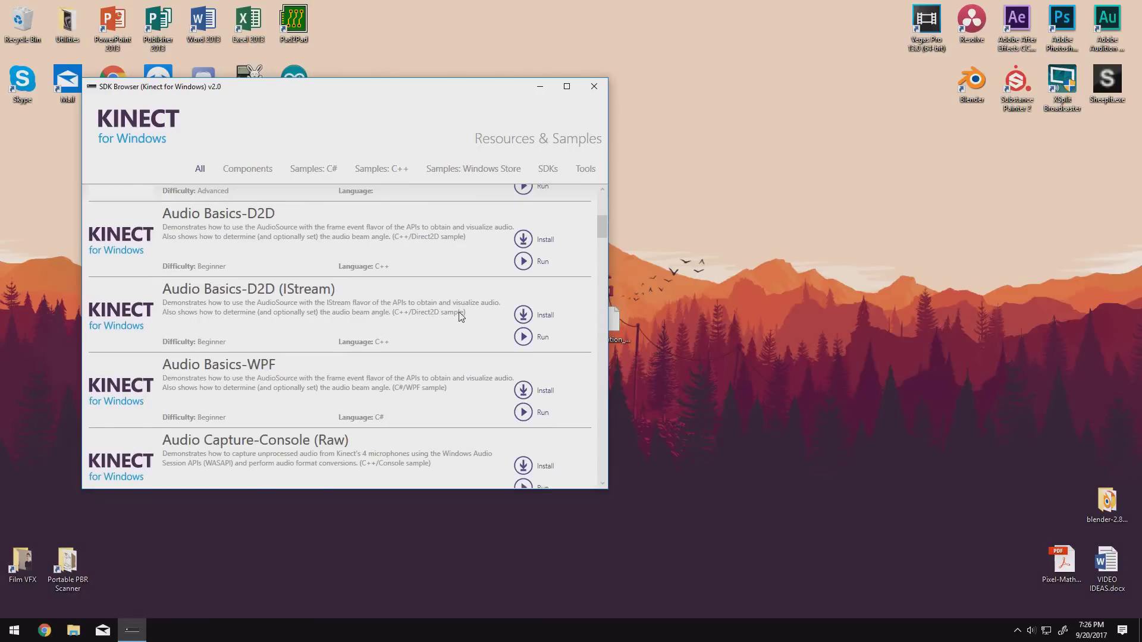
{"action": "scroll", "coordinate": [461, 317], "scroll_direction": "down", "scroll_amount": 20}
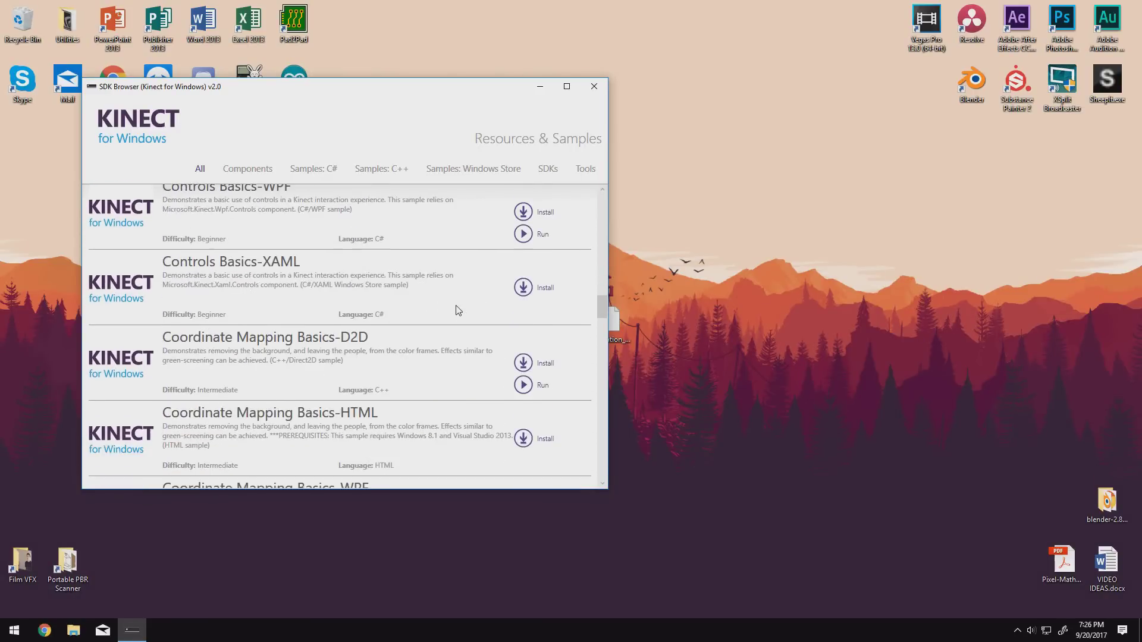
{"action": "scroll", "coordinate": [463, 308], "scroll_direction": "down", "scroll_amount": 3}
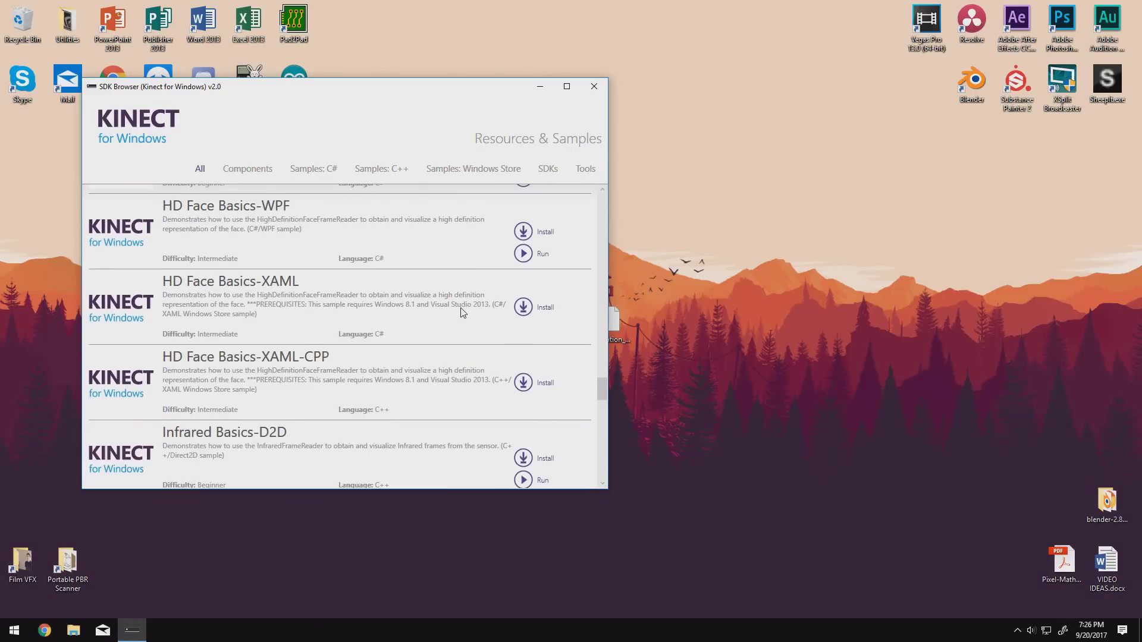
{"action": "scroll", "coordinate": [485, 358], "scroll_direction": "up", "scroll_amount": 2}
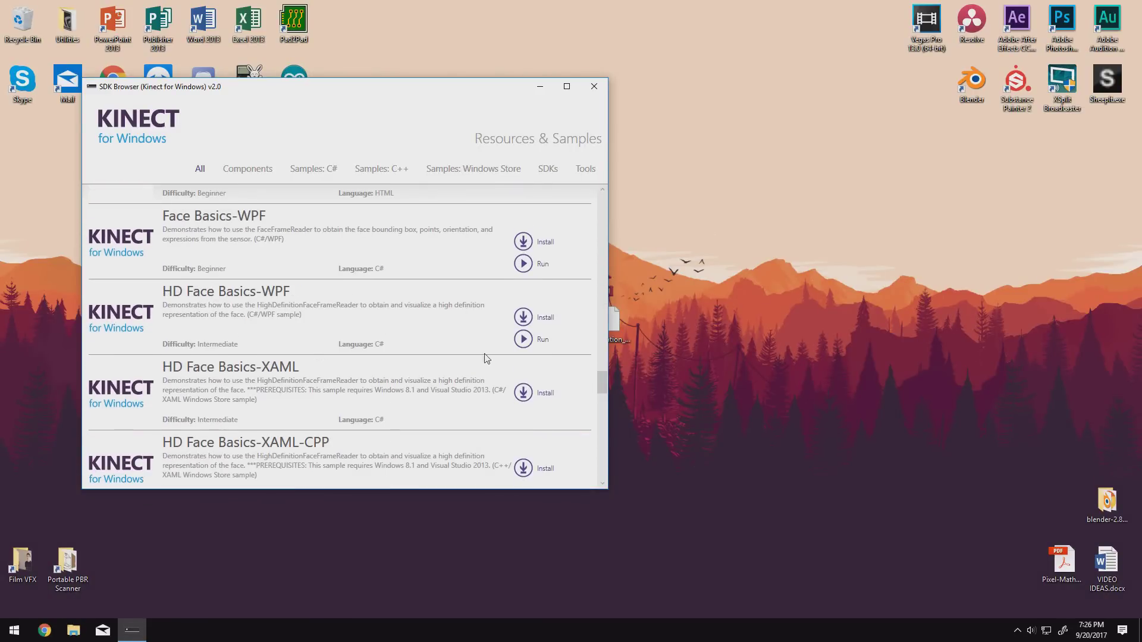
{"action": "left_click", "coordinate": [523, 339]}
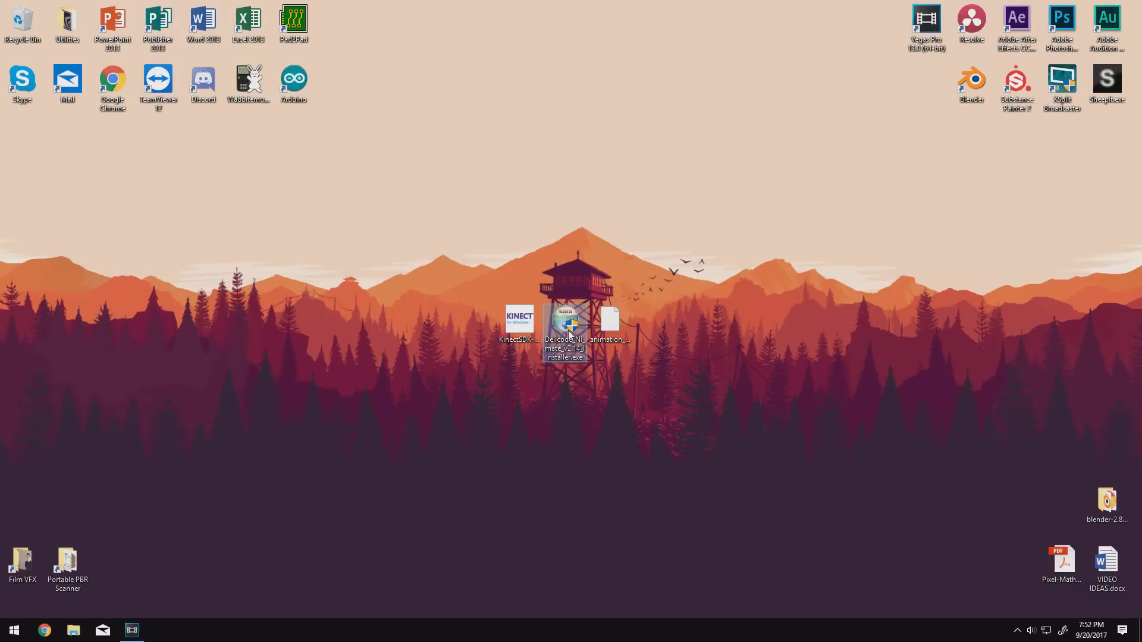
Step: Install Delicode NI mate 2 v2.14 with default components and folder, accepting the licence
{"action": "double_click", "coordinate": [569, 336]}
{"action": "left_click", "coordinate": [635, 410]}
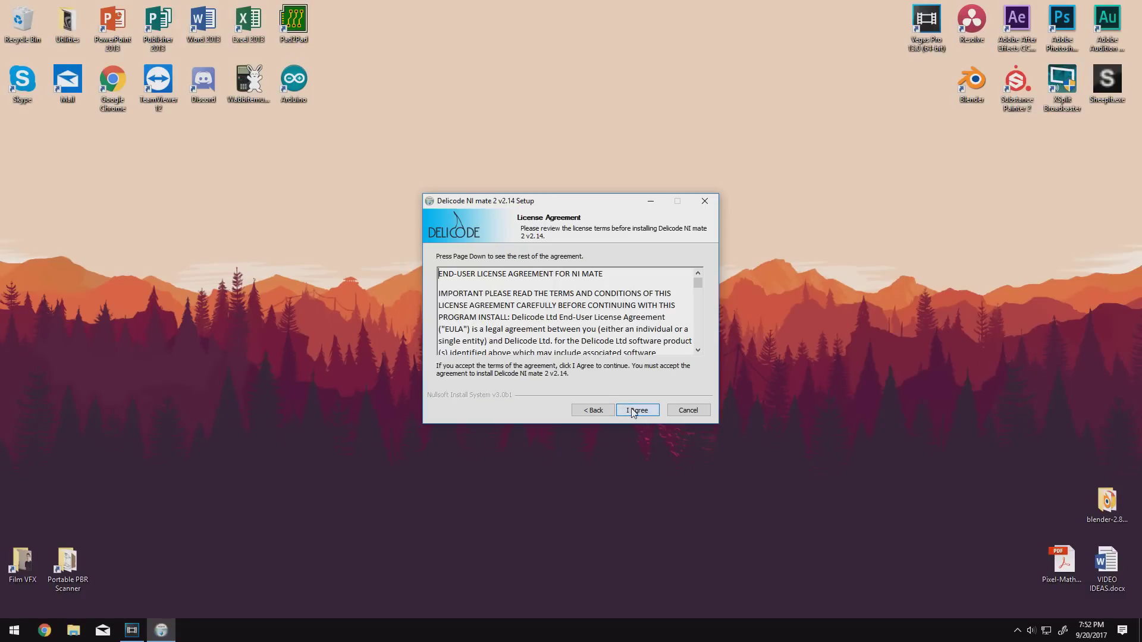
{"action": "left_click", "coordinate": [634, 411]}
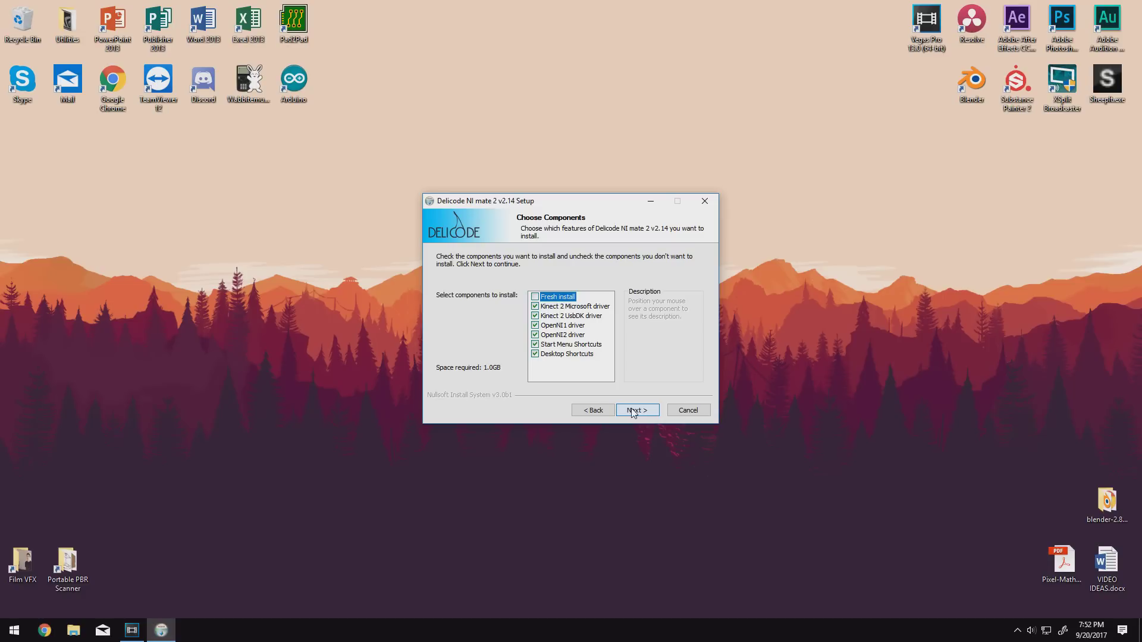
{"action": "left_click", "coordinate": [636, 412]}
{"action": "left_click", "coordinate": [636, 410]}
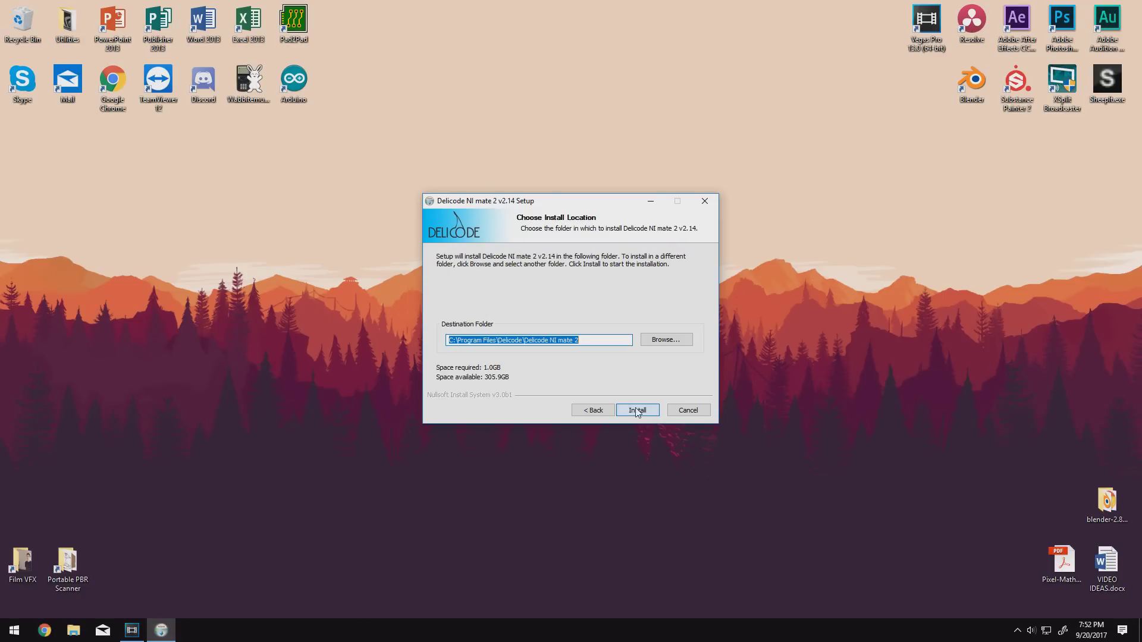
{"action": "left_click", "coordinate": [636, 411]}
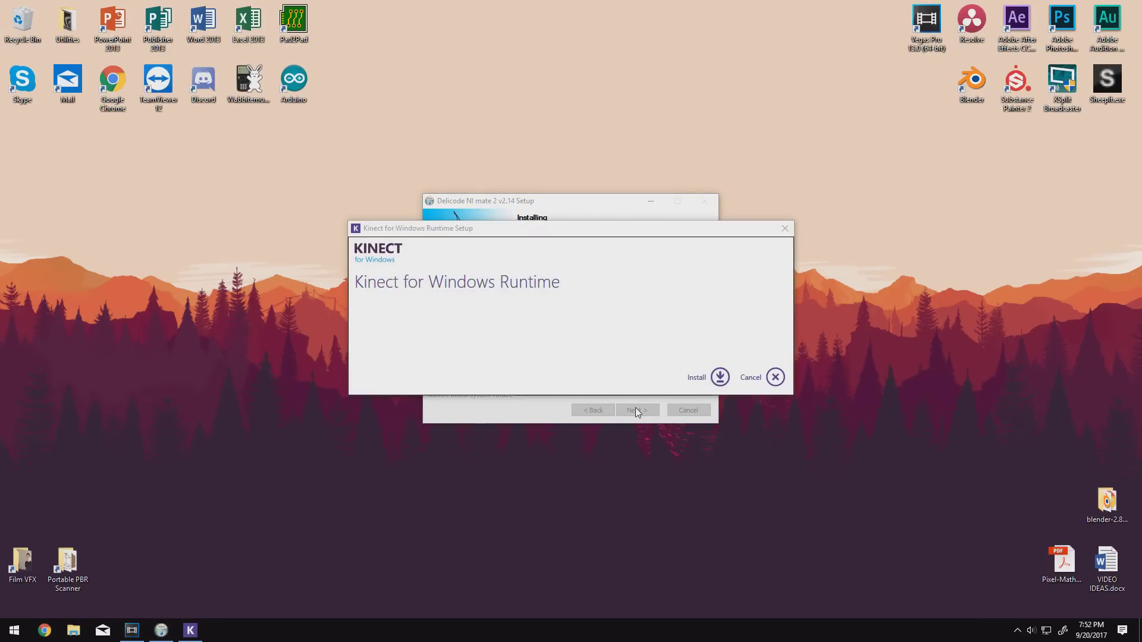
Step: Skip the Kinect for Windows Runtime and complete both PrimeSense driver wizards
{"action": "left_click", "coordinate": [776, 377]}
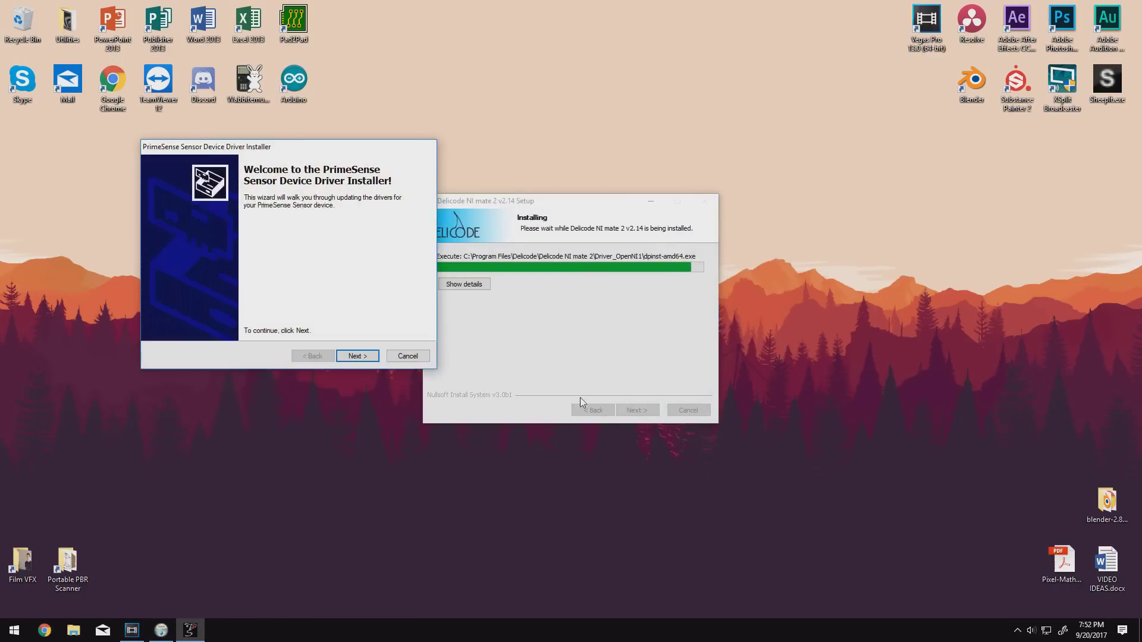
{"action": "left_click", "coordinate": [375, 357]}
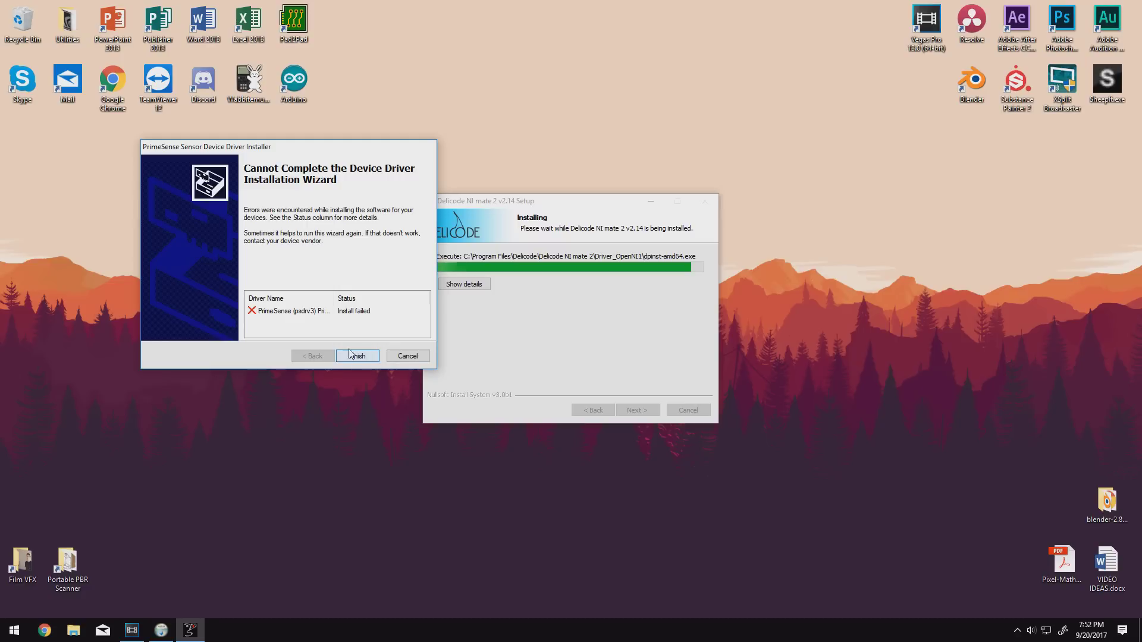
{"action": "left_click", "coordinate": [357, 356]}
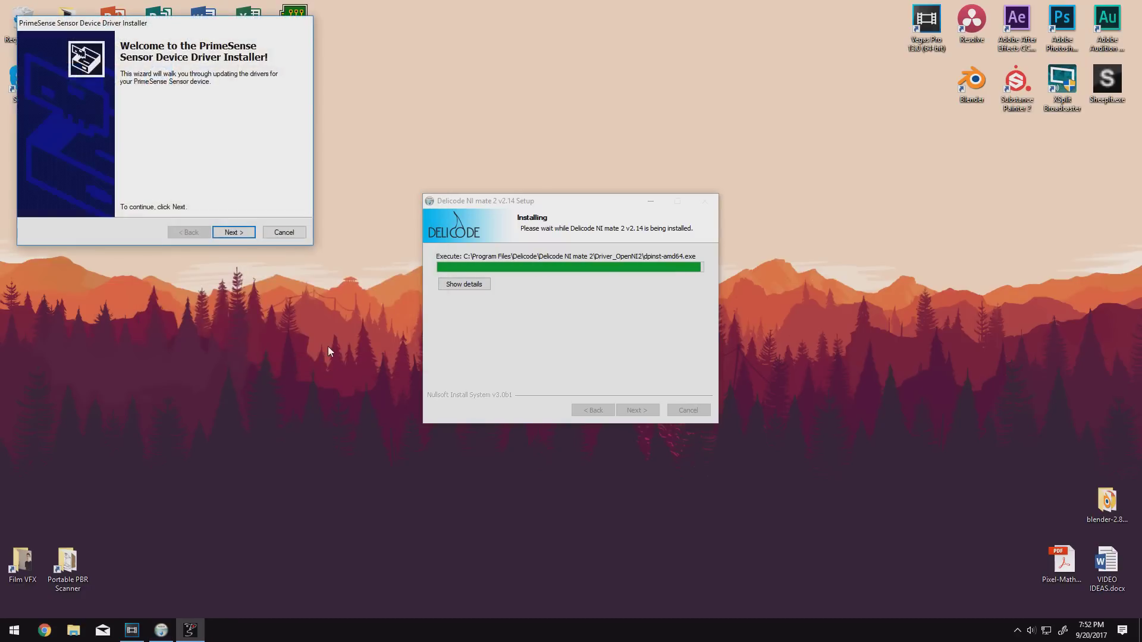
{"action": "left_click", "coordinate": [232, 232]}
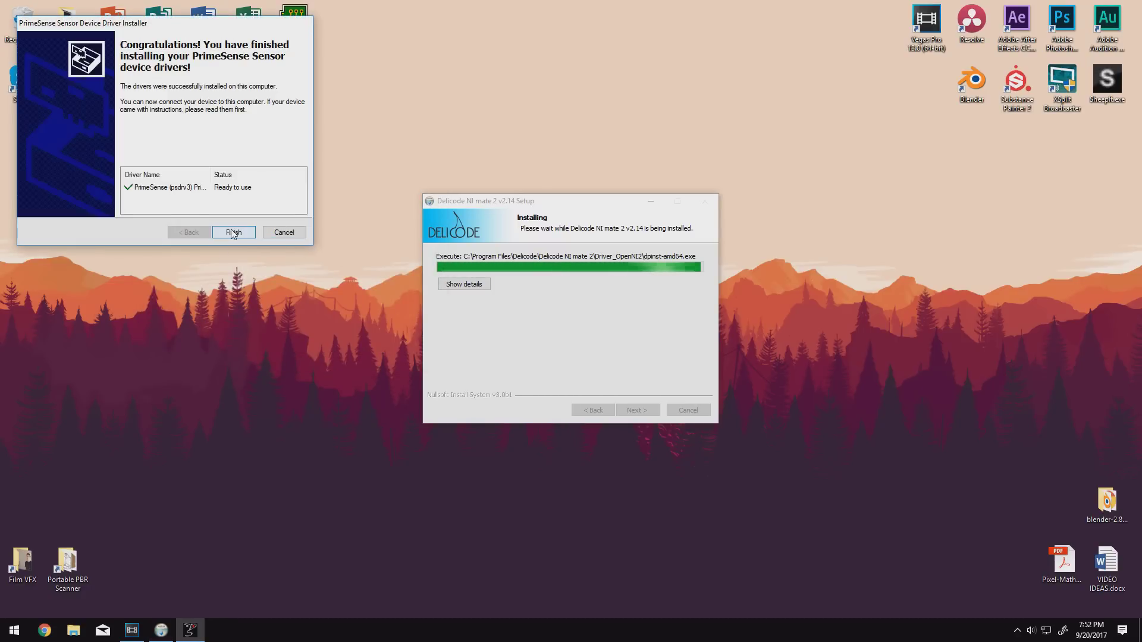
{"action": "left_click", "coordinate": [232, 233]}
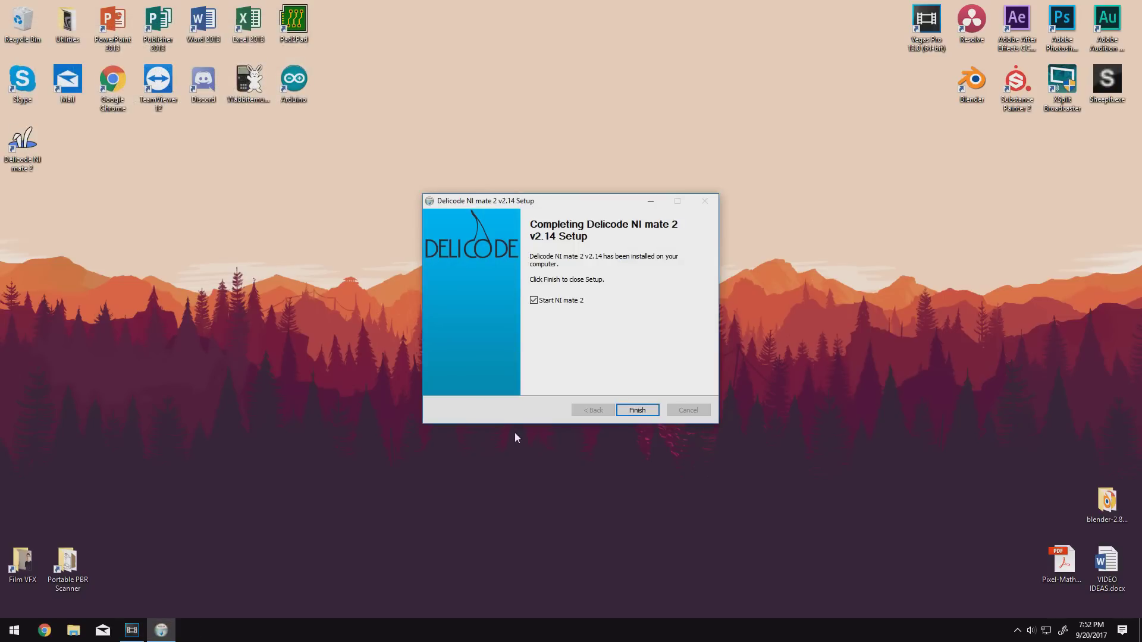
Step: Finish setup with Start NI mate 2 checked, choose NI mate Free, and allow usage statistics
{"action": "left_click", "coordinate": [637, 412]}
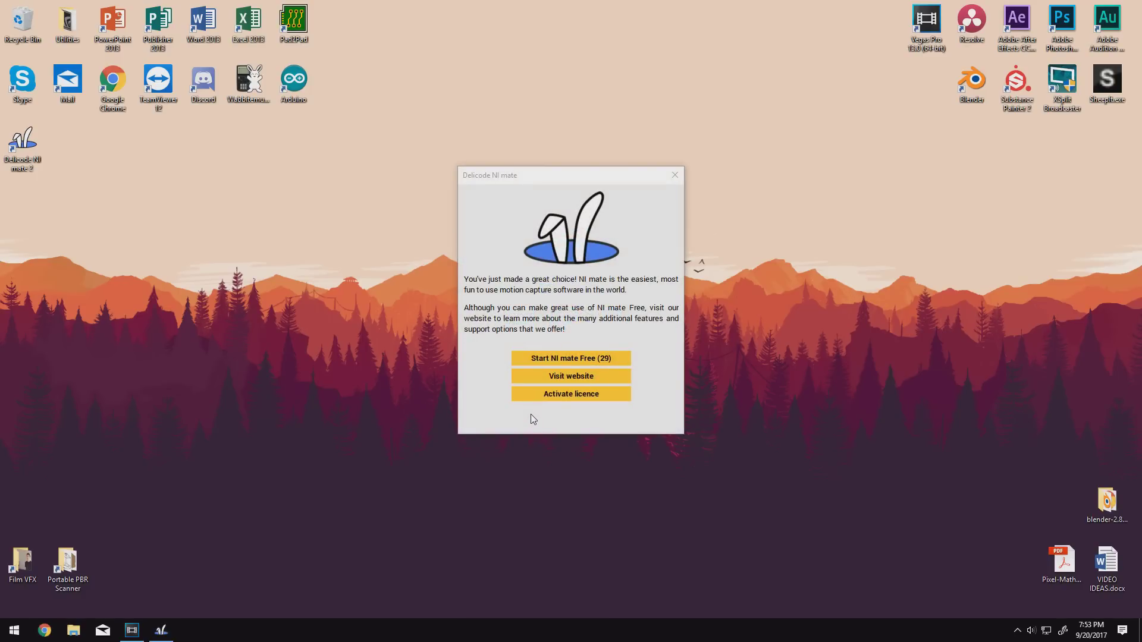
{"action": "left_click", "coordinate": [595, 359]}
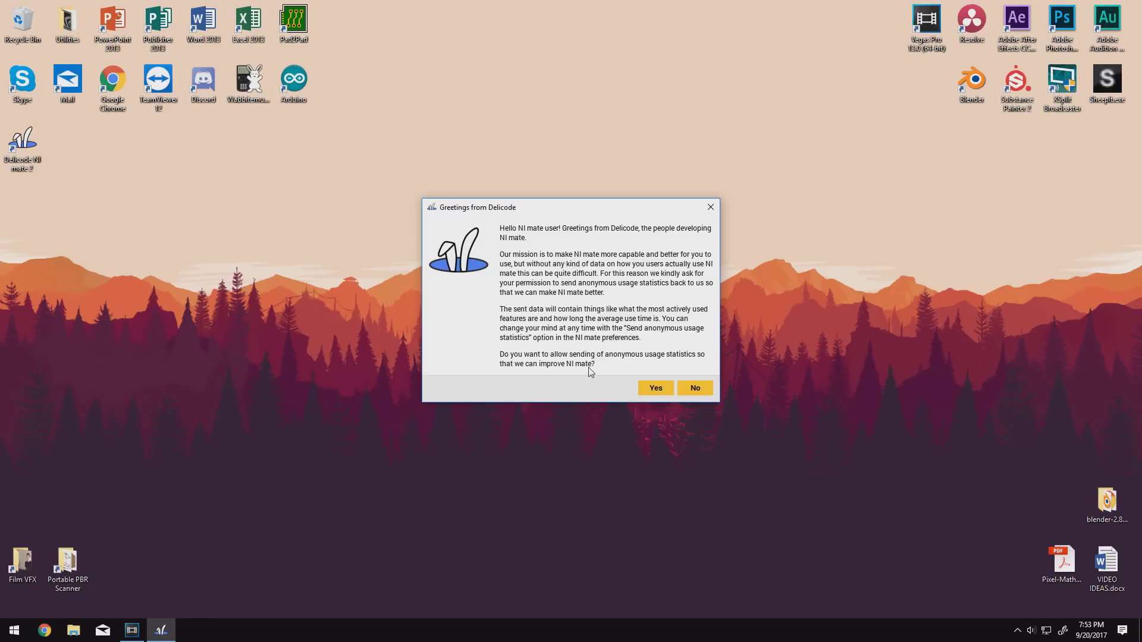
{"action": "left_click", "coordinate": [655, 389]}
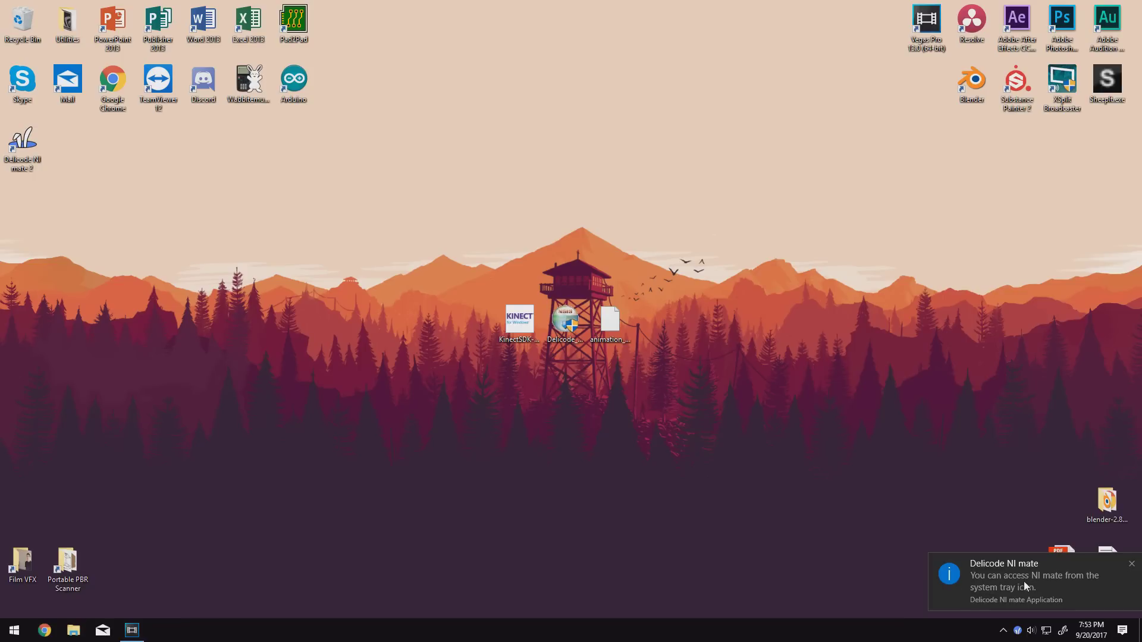
Step: Open NI mate's Control interface from the tray icon and show the Kinect for Windows page
{"action": "right_click", "coordinate": [1016, 634]}
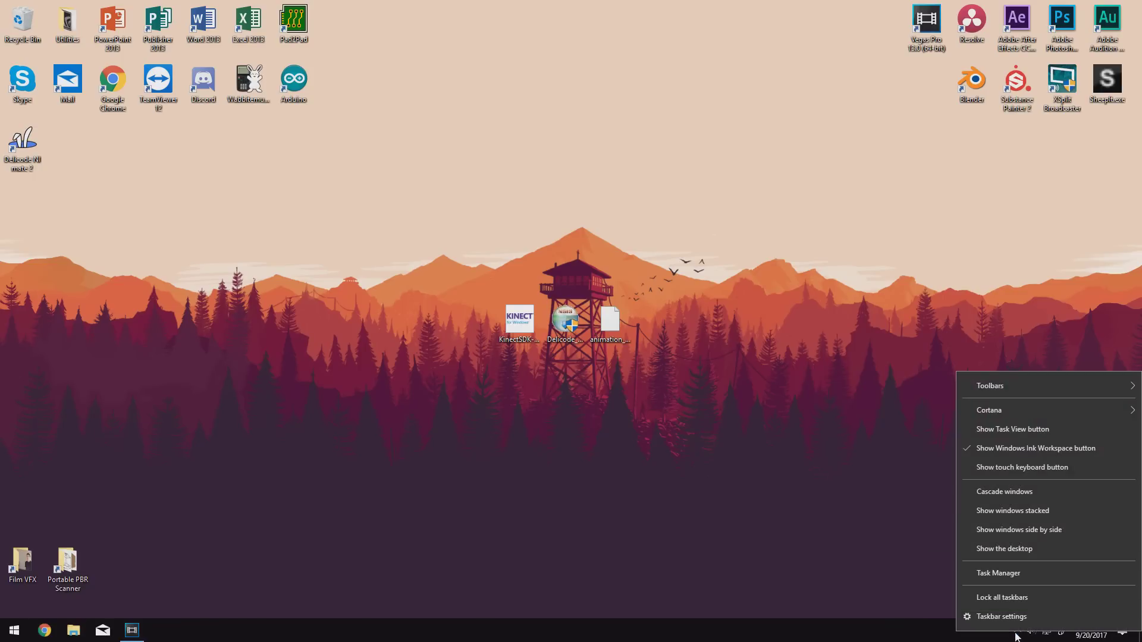
{"action": "left_click", "coordinate": [1008, 639]}
{"action": "left_click", "coordinate": [1016, 634]}
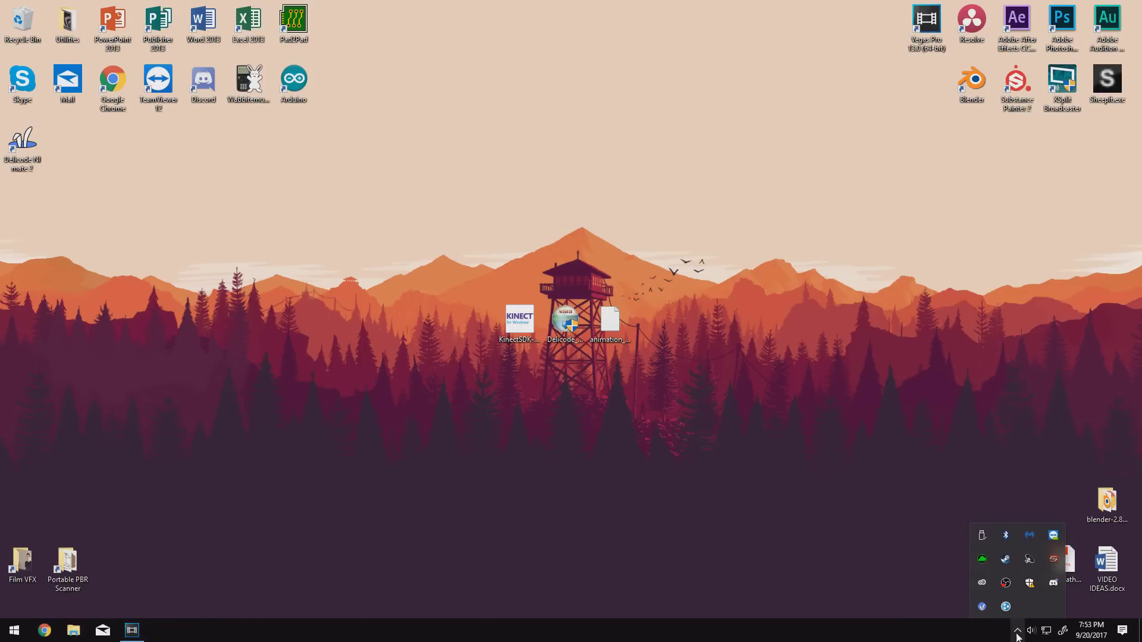
{"action": "right_click", "coordinate": [983, 607]}
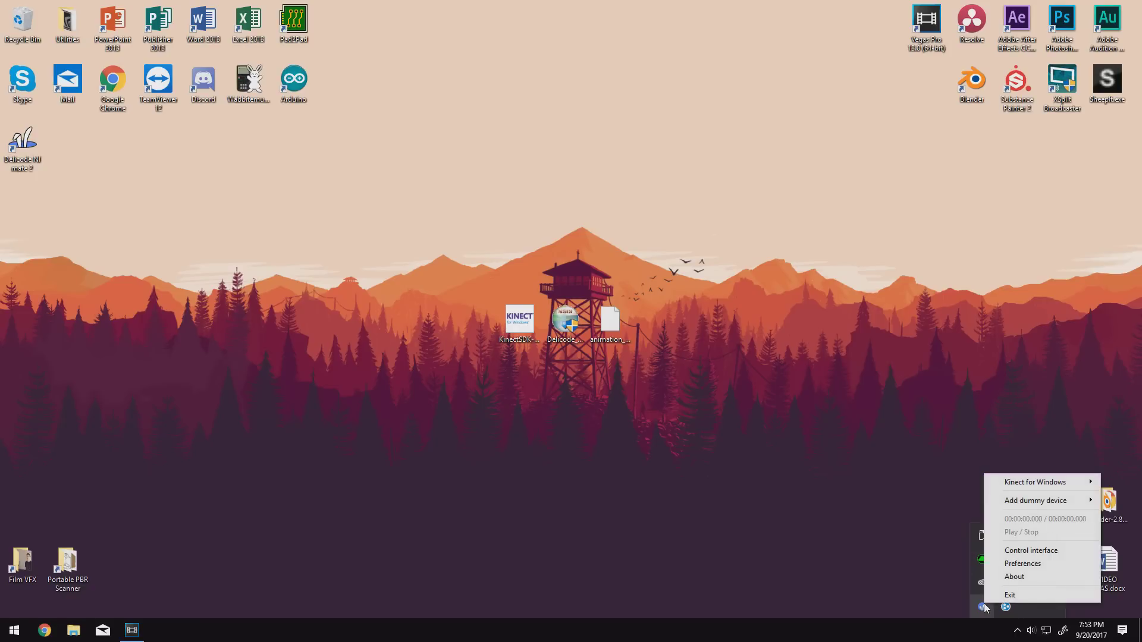
{"action": "left_click", "coordinate": [1023, 551]}
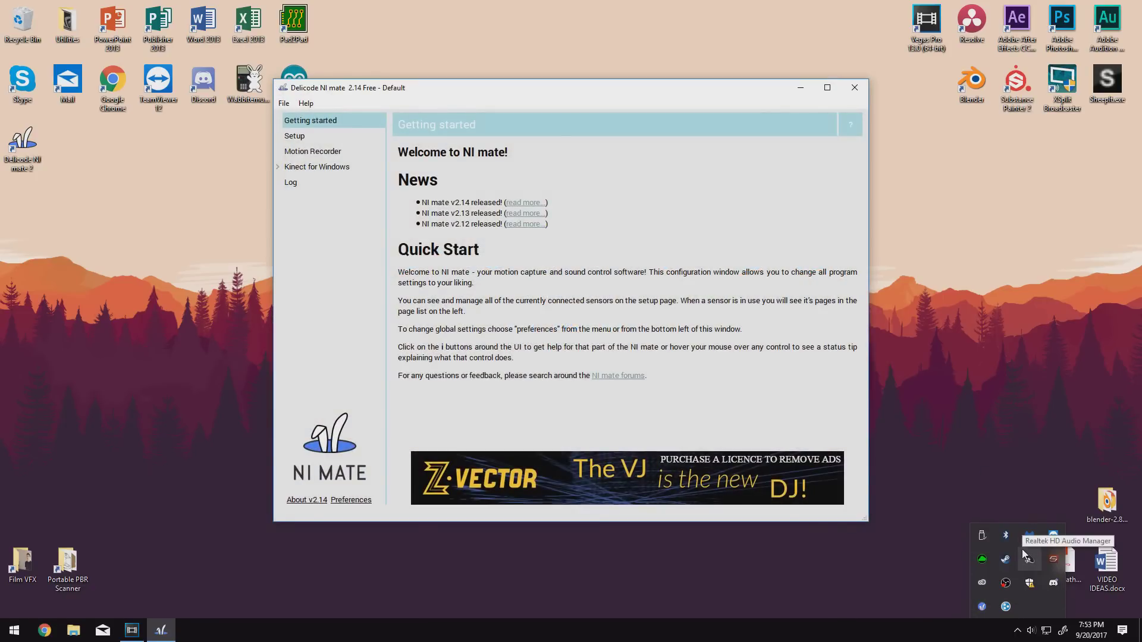
{"action": "left_click", "coordinate": [312, 151]}
{"action": "left_click", "coordinate": [308, 168]}
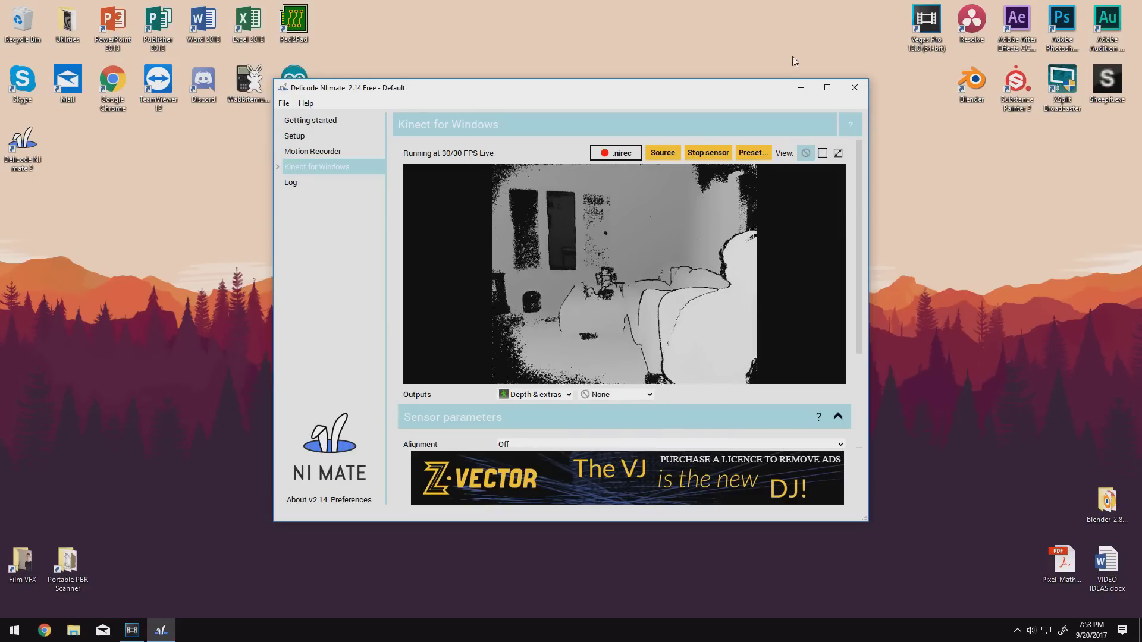
Step: Maximize NI mate, set the Outputs dropdown to 3D, and rotate the view to face the skeleton
{"action": "left_click", "coordinate": [826, 88]}
{"action": "scroll", "coordinate": [309, 289], "scroll_direction": "down", "scroll_amount": 5}
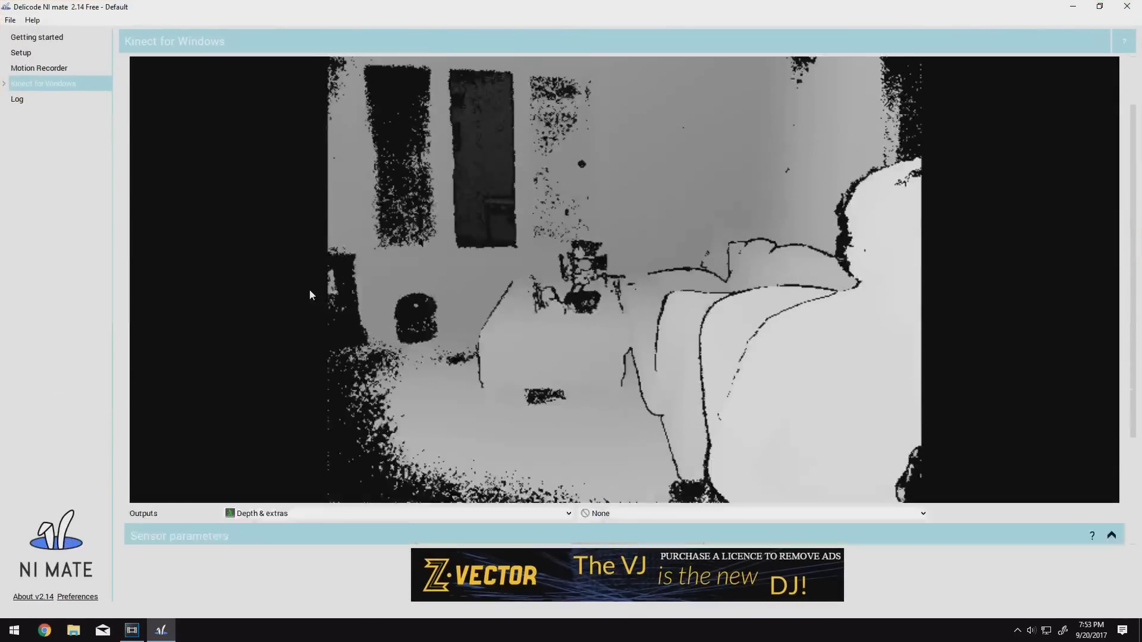
{"action": "left_click", "coordinate": [324, 370]}
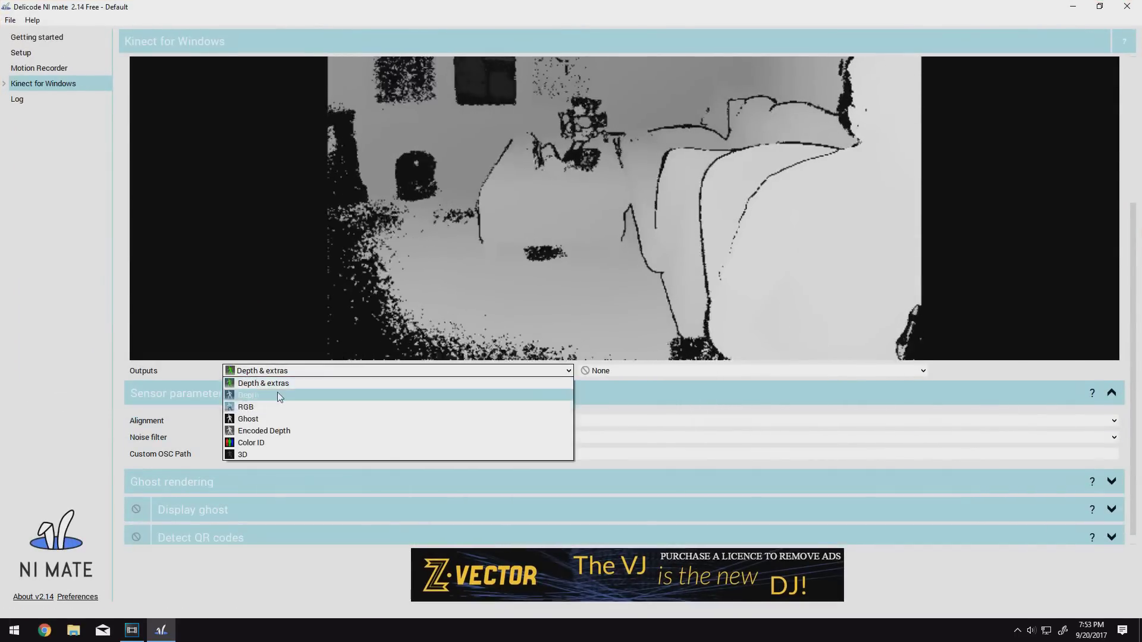
{"action": "left_click", "coordinate": [260, 456]}
{"action": "left_click_drag", "start_coordinate": [458, 212], "coordinate": [604, 295]}
{"action": "scroll", "coordinate": [736, 385], "scroll_direction": "up", "scroll_amount": 2}
{"action": "left_click_drag", "start_coordinate": [736, 386], "coordinate": [704, 265]}
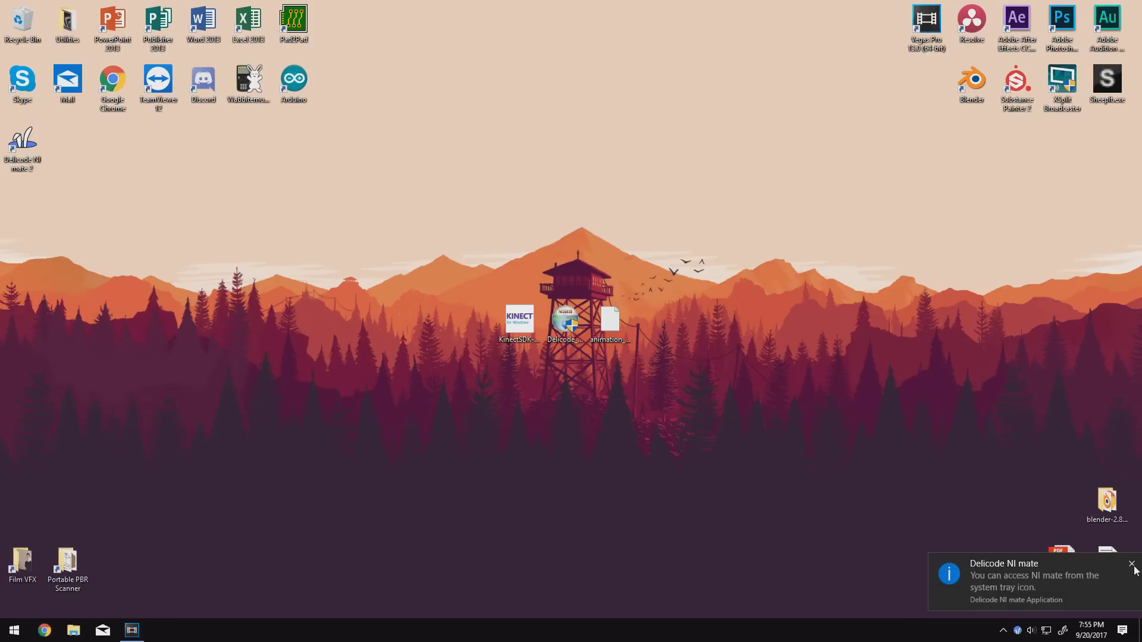
Step: Move the Delicode NI mate shortcut beside the Blender desktop icon and launch Blender
{"action": "left_click", "coordinate": [619, 319]}
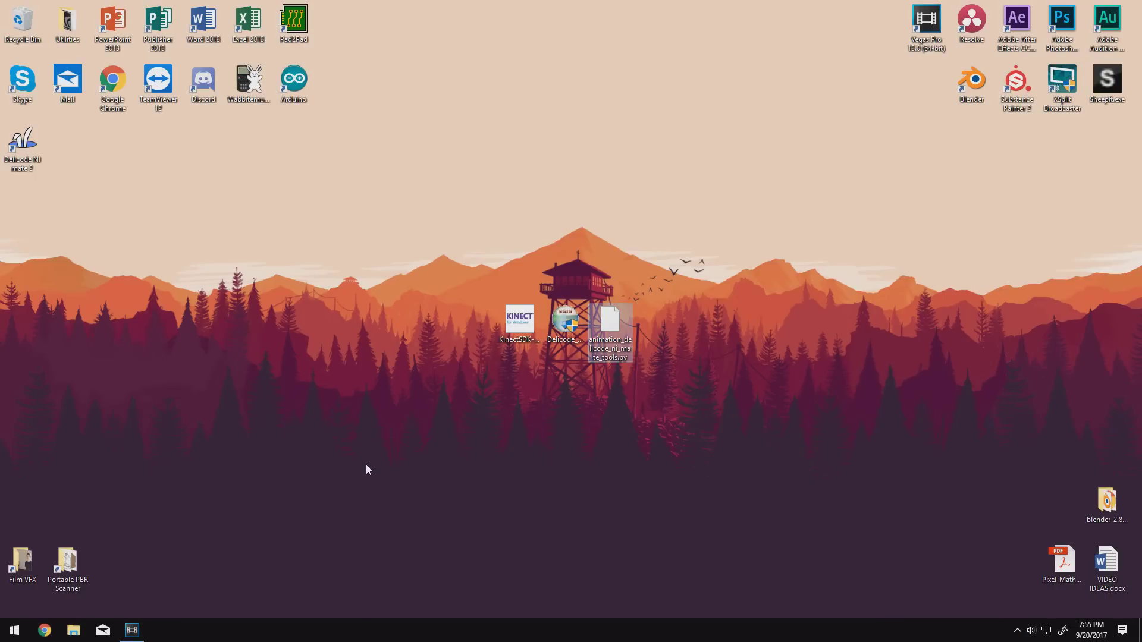
{"action": "left_click_drag", "start_coordinate": [22, 143], "coordinate": [926, 83]}
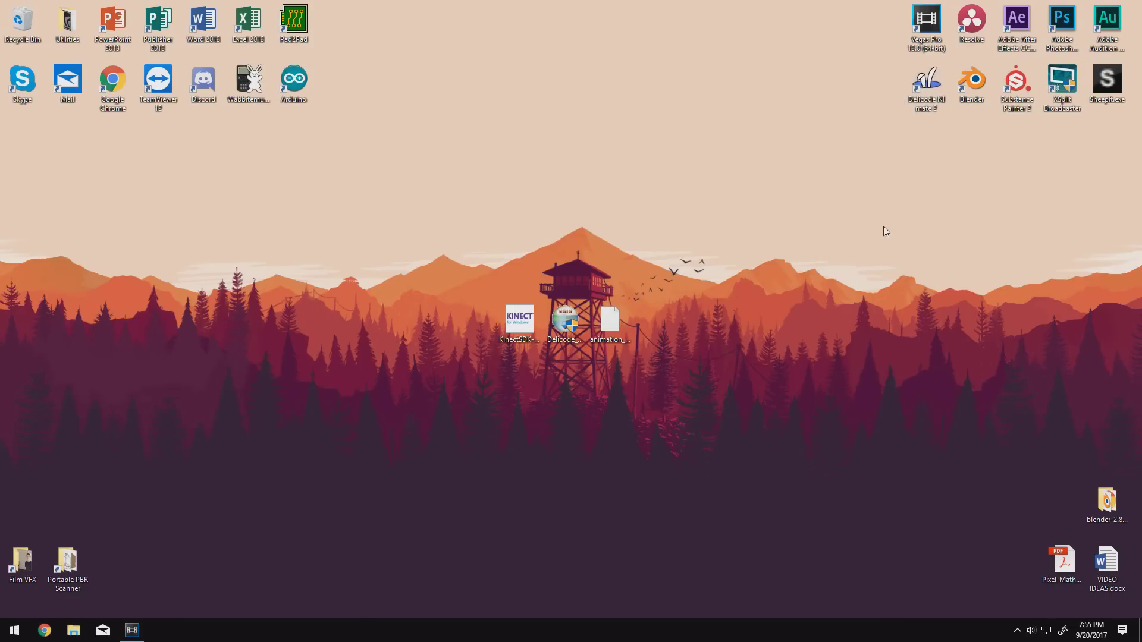
{"action": "left_click", "coordinate": [708, 380]}
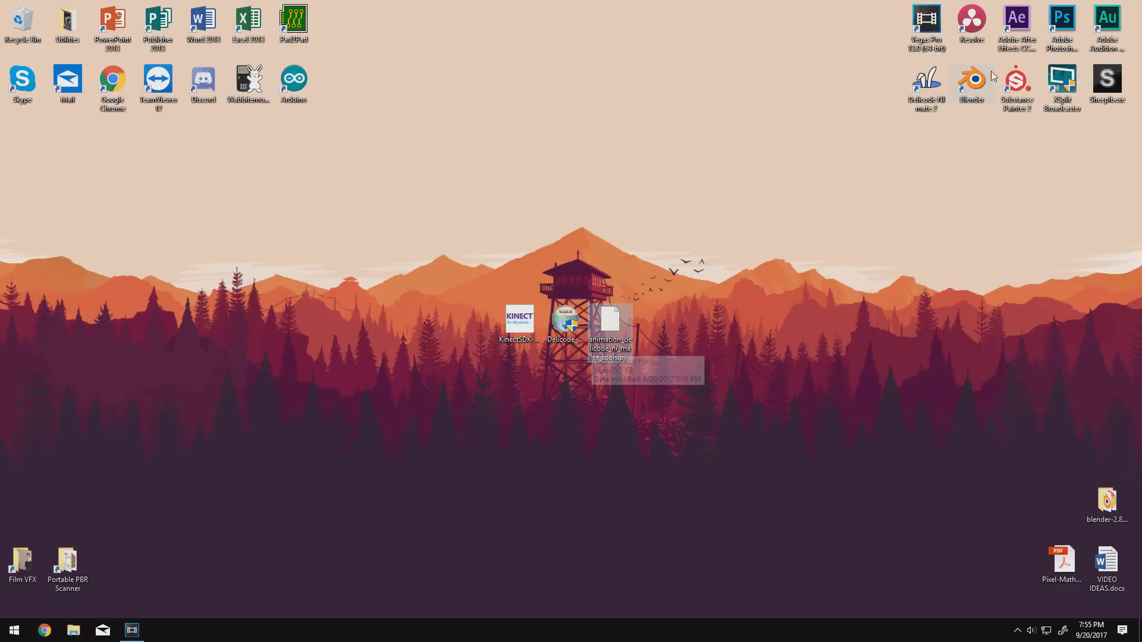
{"action": "double_click", "coordinate": [974, 83]}
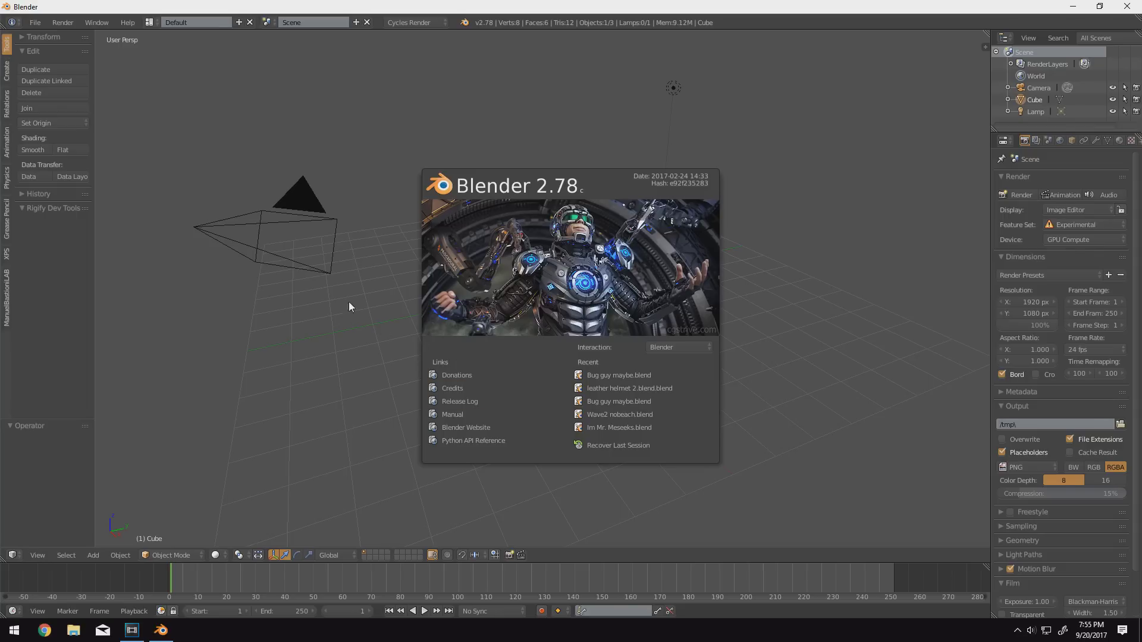
Step: Install animation_delicode_ni_mate_tools.py from the Desktop as a Blender add-on
{"action": "left_click", "coordinate": [350, 289]}
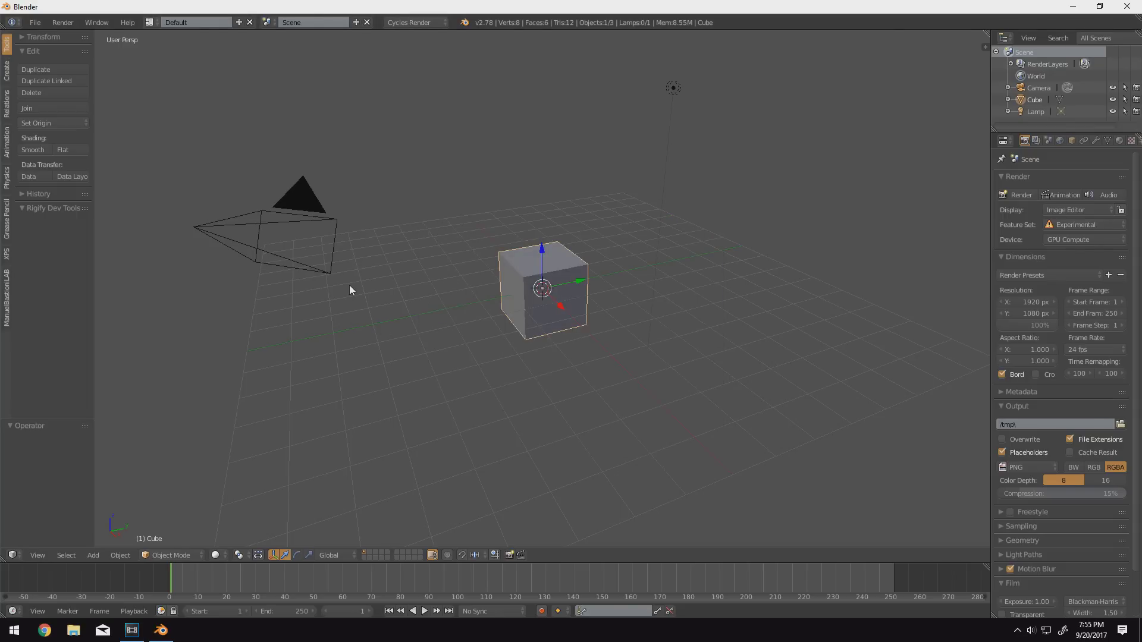
{"action": "key", "text": "ctrl+alt+u"}
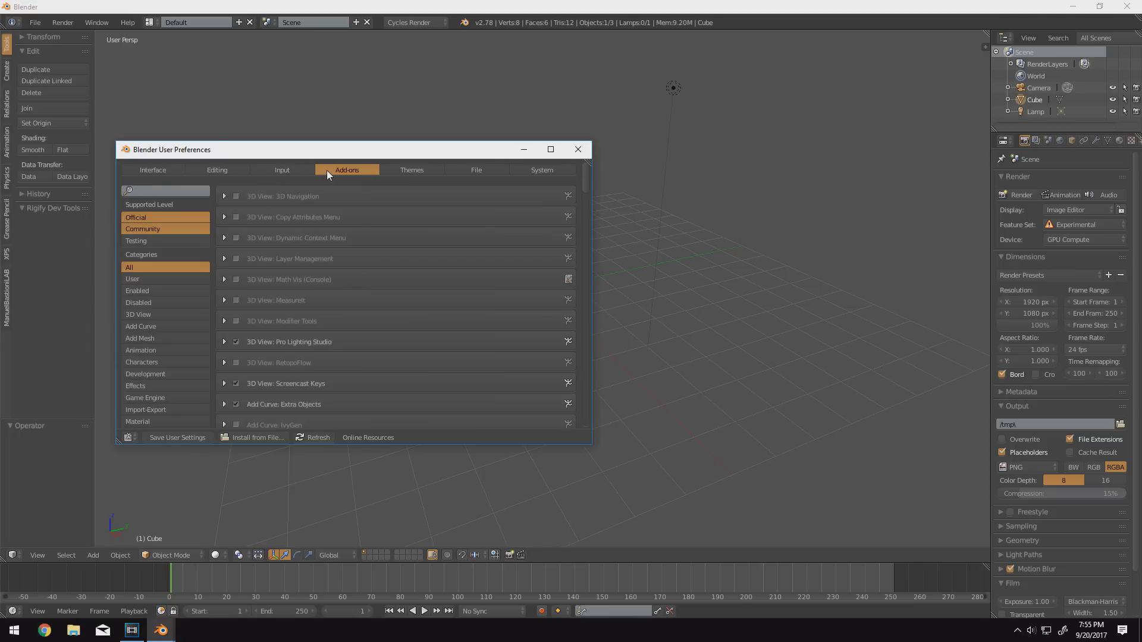
{"action": "left_click", "coordinate": [266, 437]}
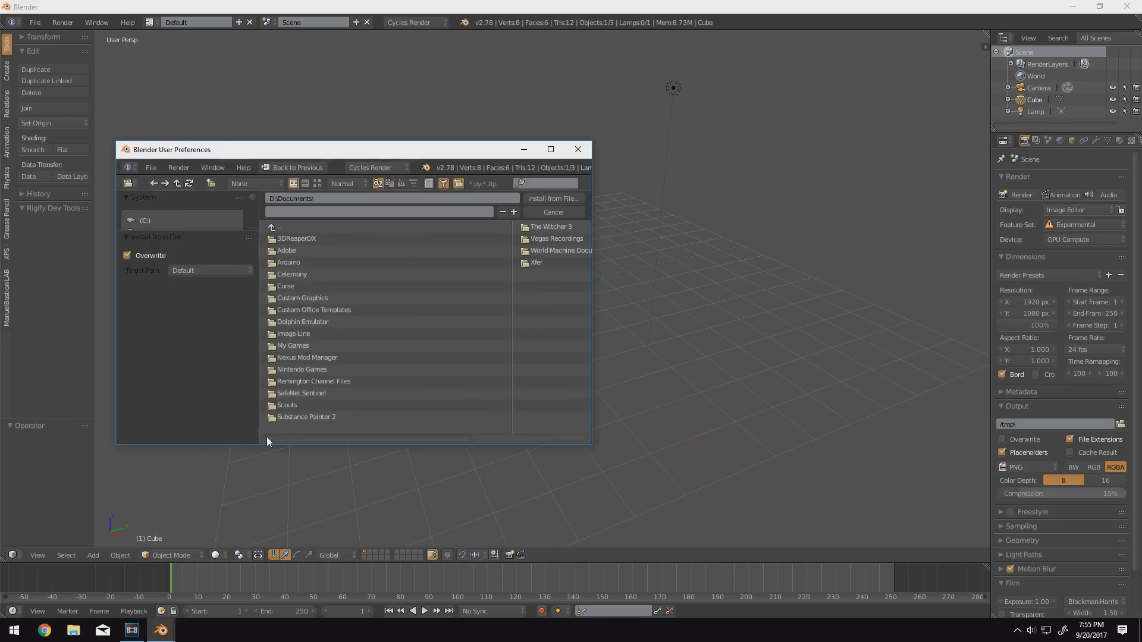
{"action": "left_click_drag", "start_coordinate": [188, 237], "coordinate": [188, 376]}
{"action": "left_click", "coordinate": [151, 330]}
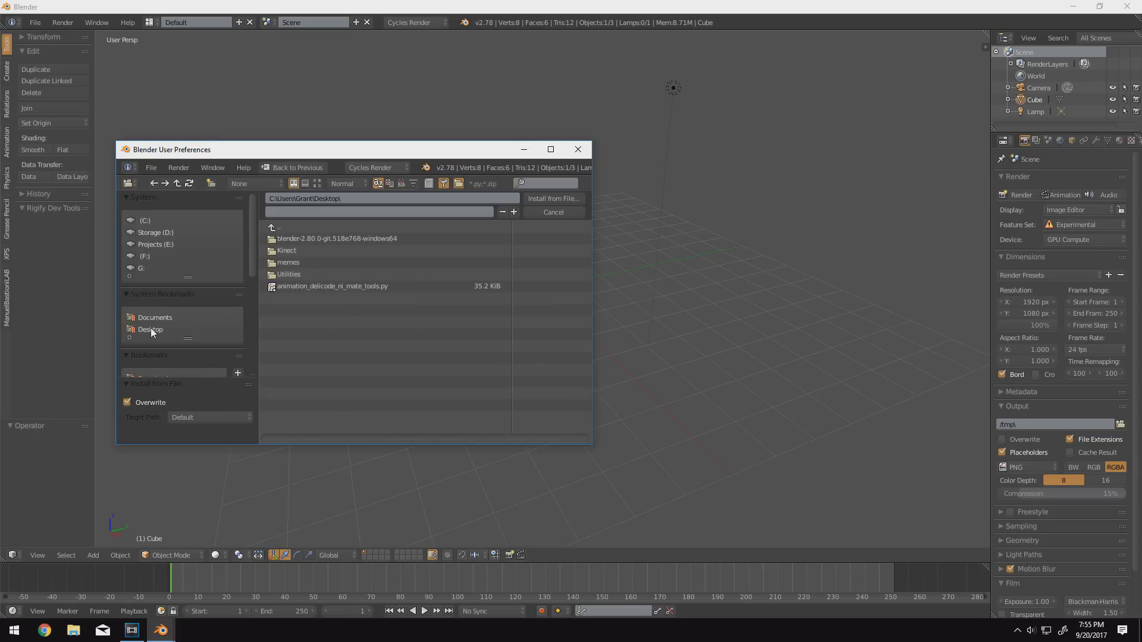
{"action": "left_click", "coordinate": [314, 288]}
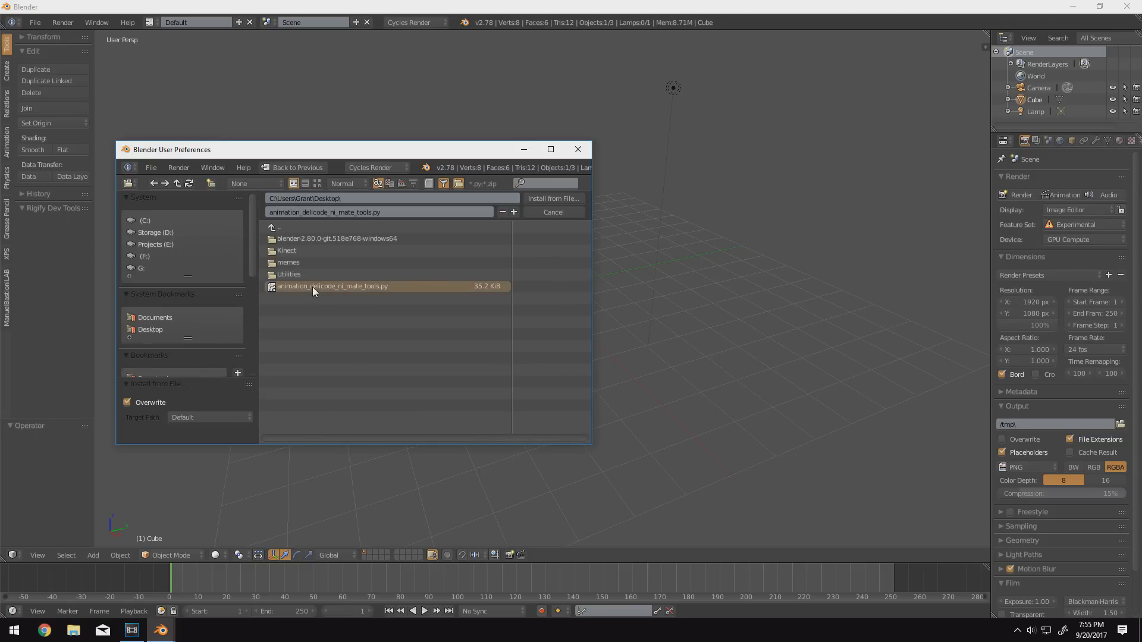
{"action": "left_click", "coordinate": [565, 202]}
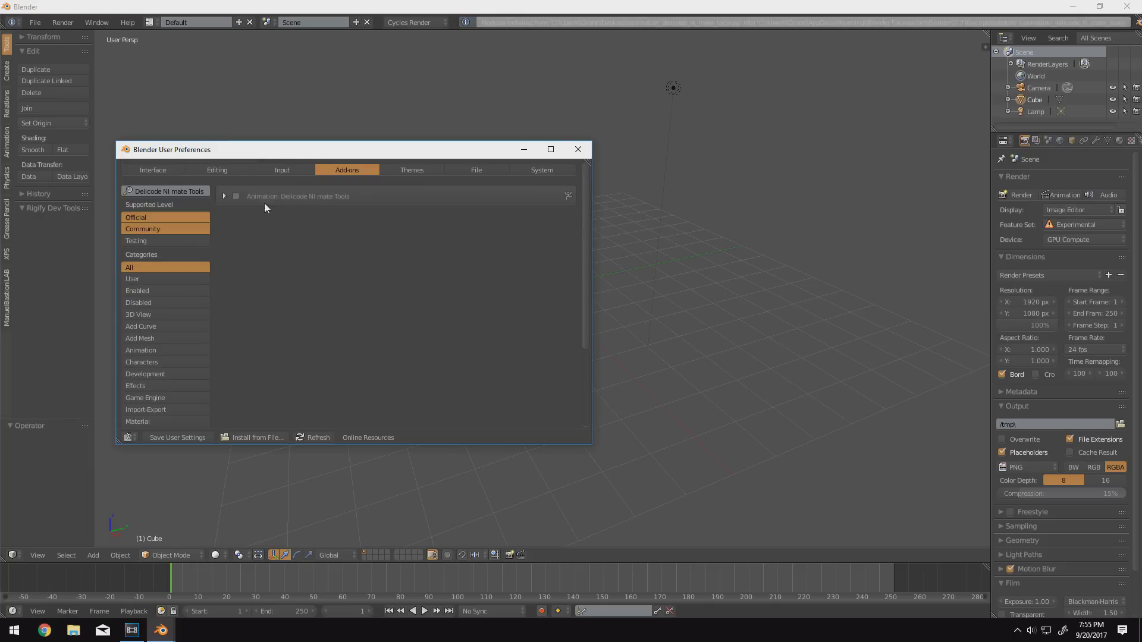
Step: Enable the Delicode NI mate Tools add-on, save user settings and close preferences
{"action": "left_click", "coordinate": [236, 196]}
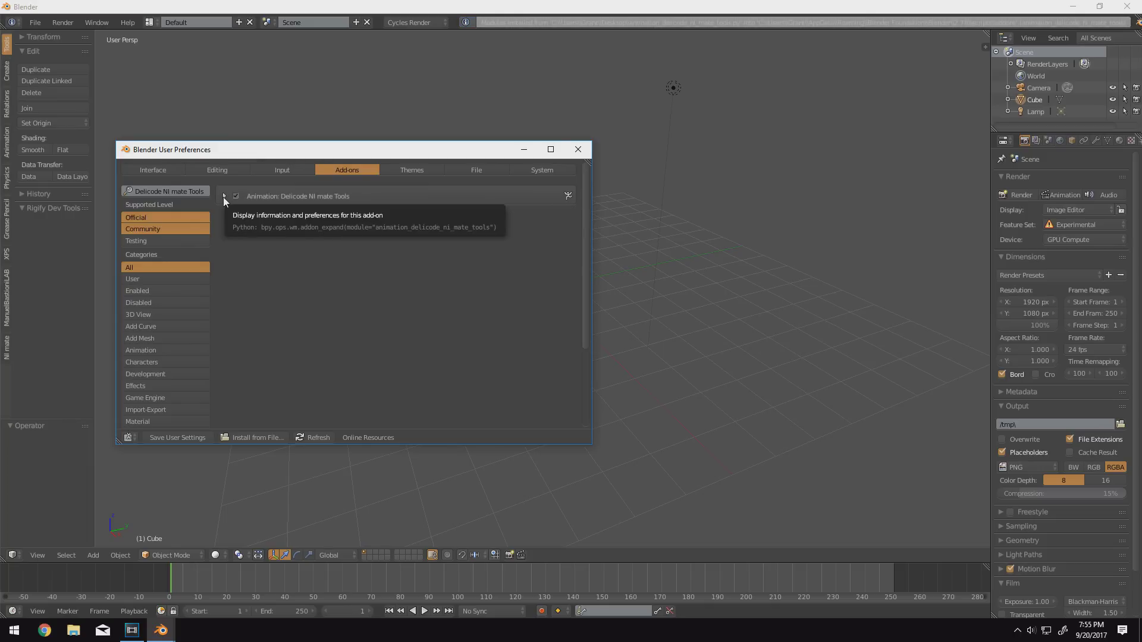
{"action": "left_click", "coordinate": [199, 438]}
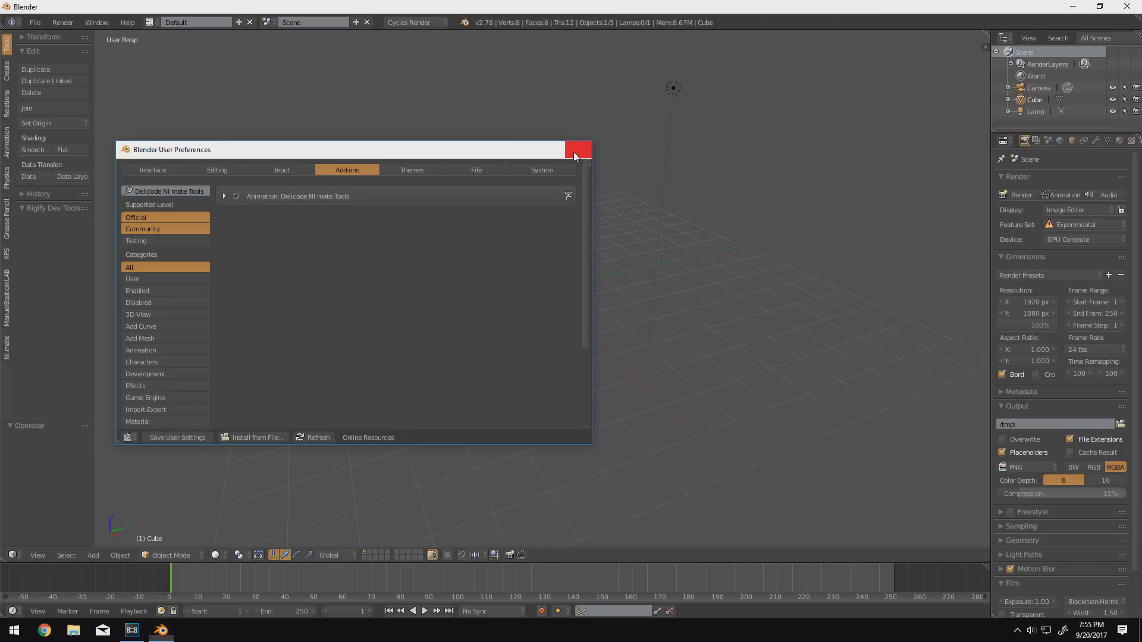
{"action": "left_click", "coordinate": [575, 150]}
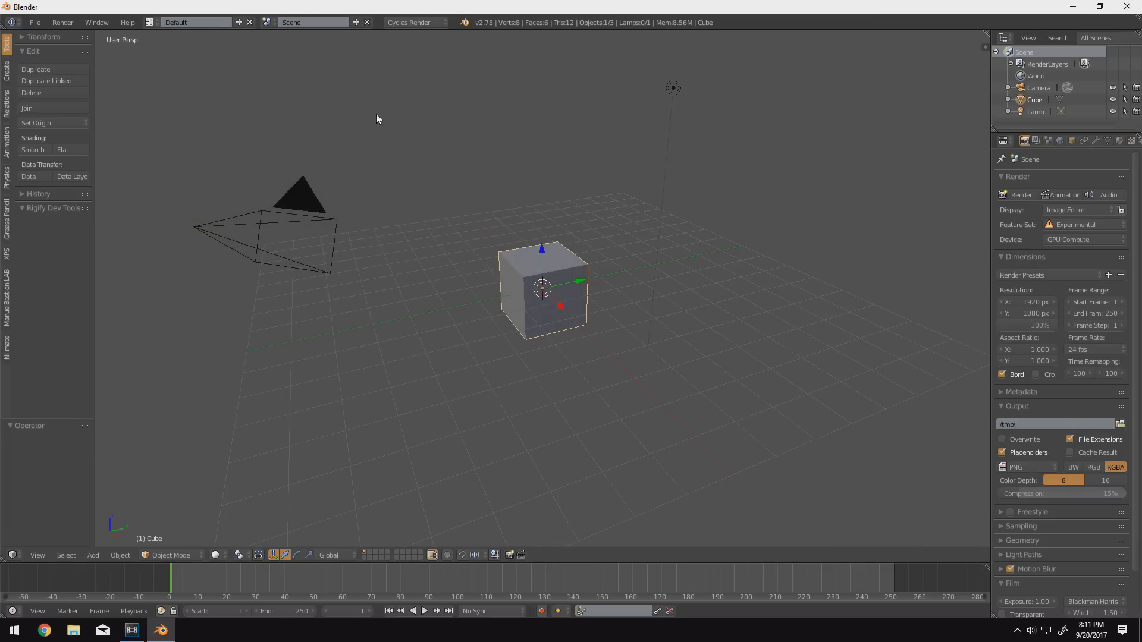
Step: Show the NI mate Receiver and Game Engine settings (port 7000) in a widened tool shelf
{"action": "left_click", "coordinate": [7, 347]}
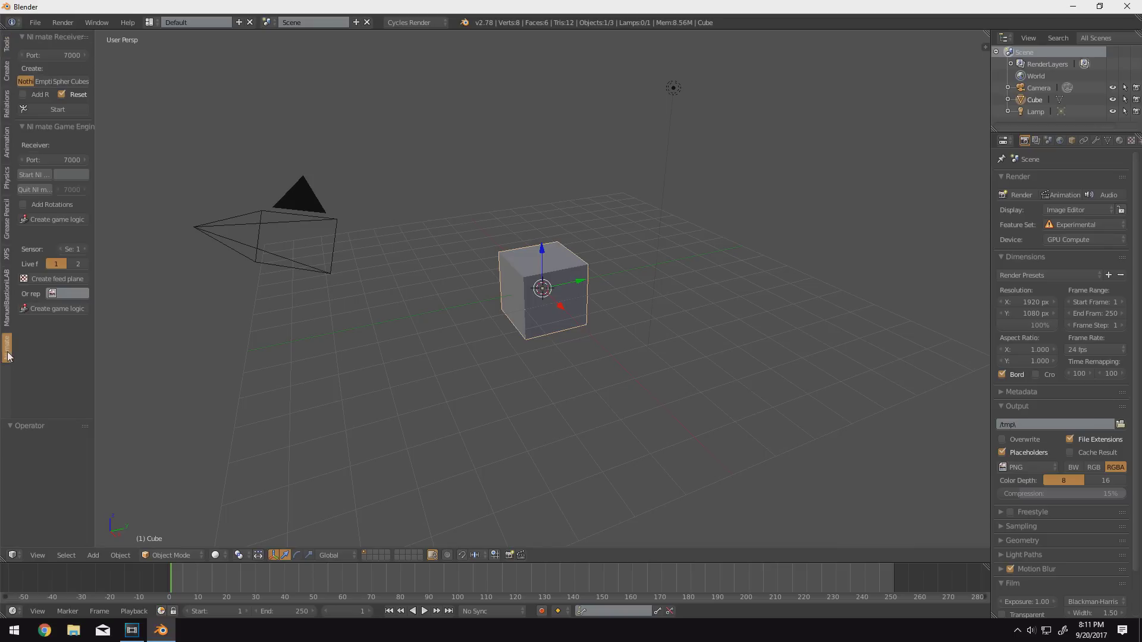
{"action": "left_click_drag", "start_coordinate": [96, 351], "coordinate": [177, 354]}
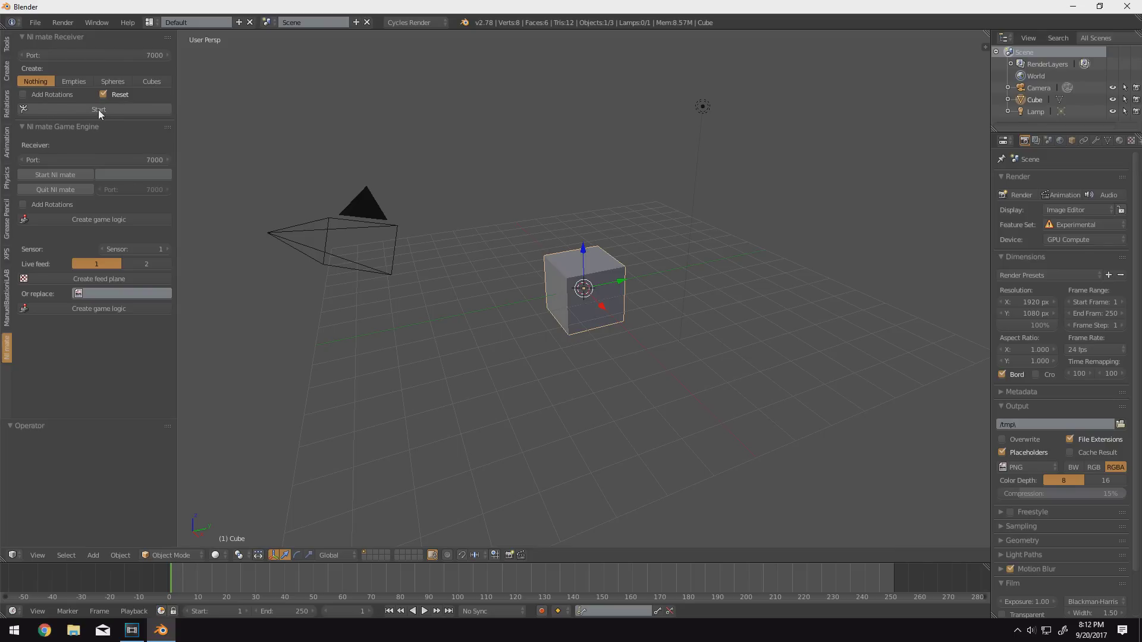
{"action": "left_click", "coordinate": [1016, 632]}
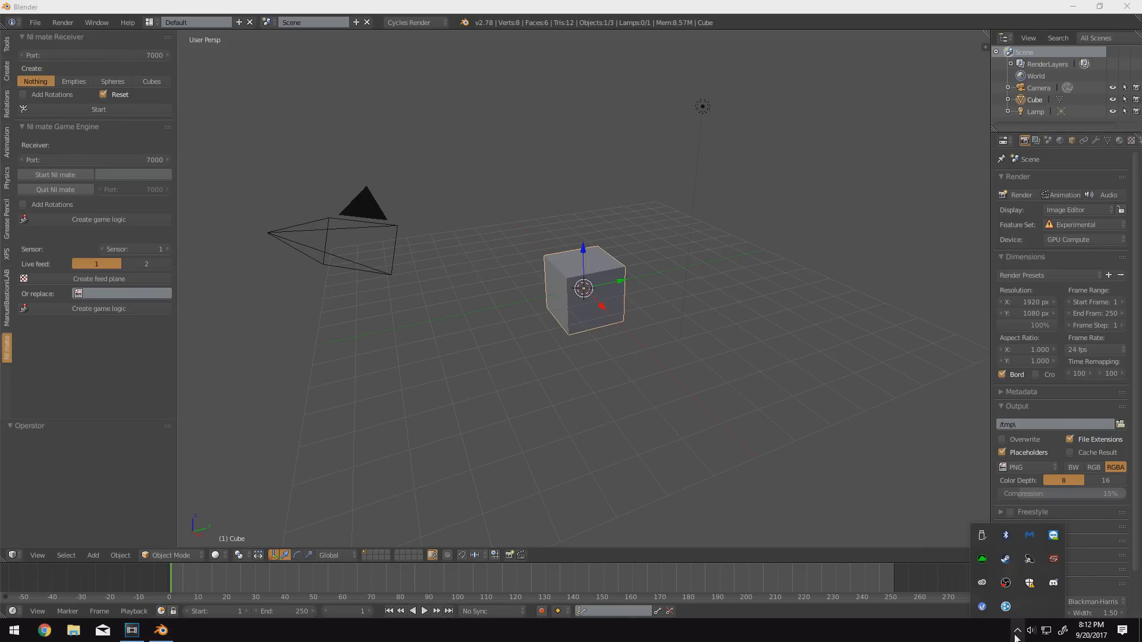
{"action": "right_click", "coordinate": [1006, 583]}
{"action": "left_click", "coordinate": [1026, 557]}
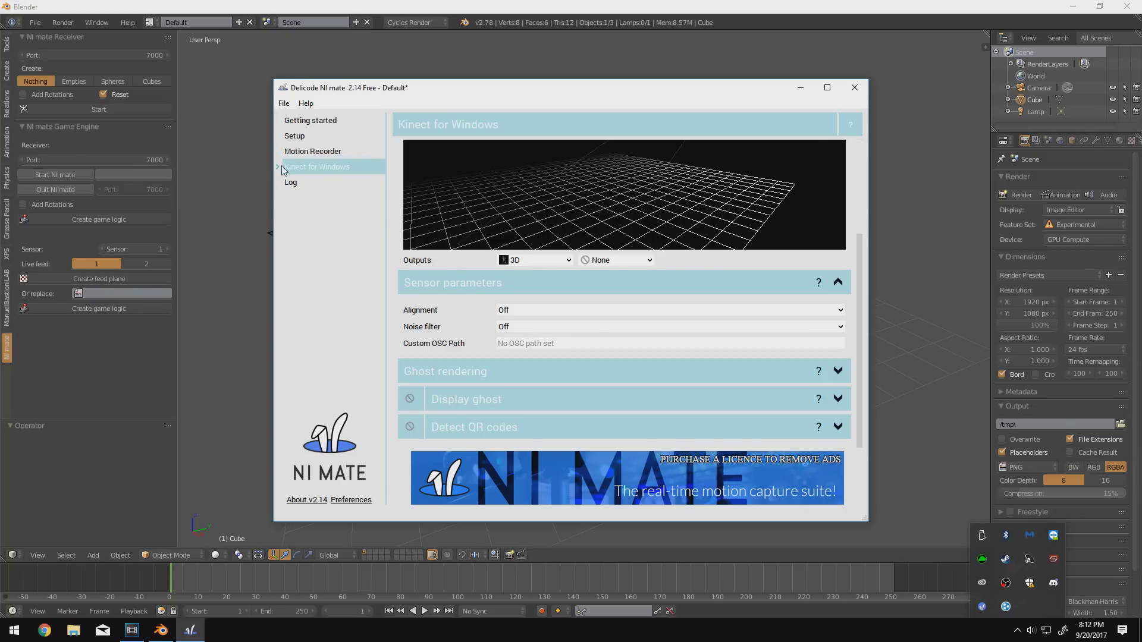
{"action": "left_click", "coordinate": [277, 166]}
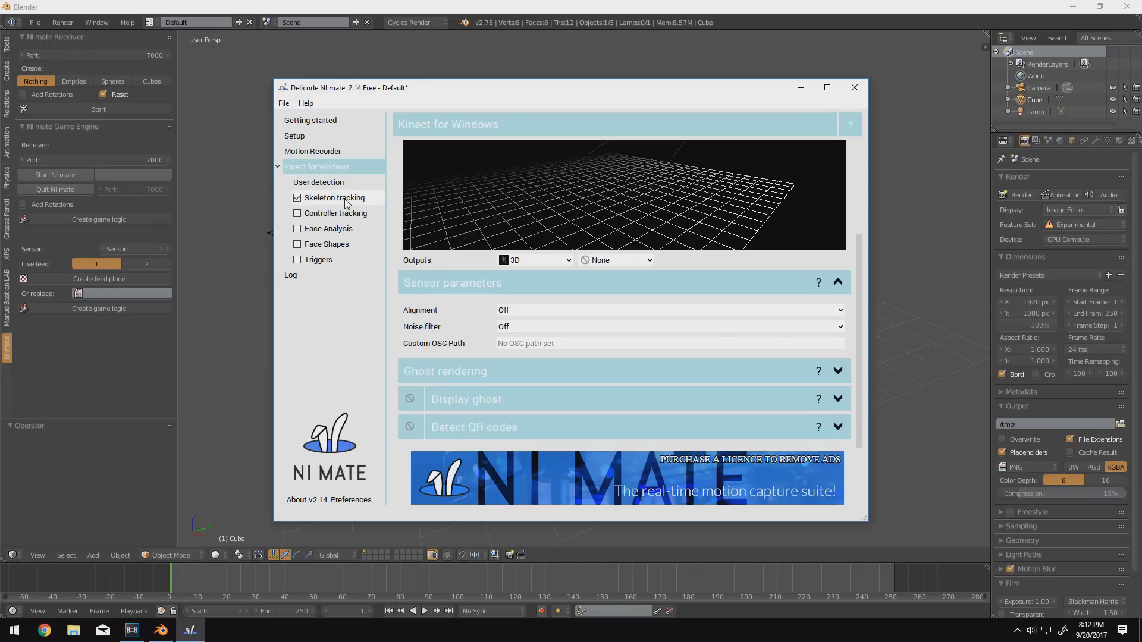
{"action": "left_click", "coordinate": [855, 87]}
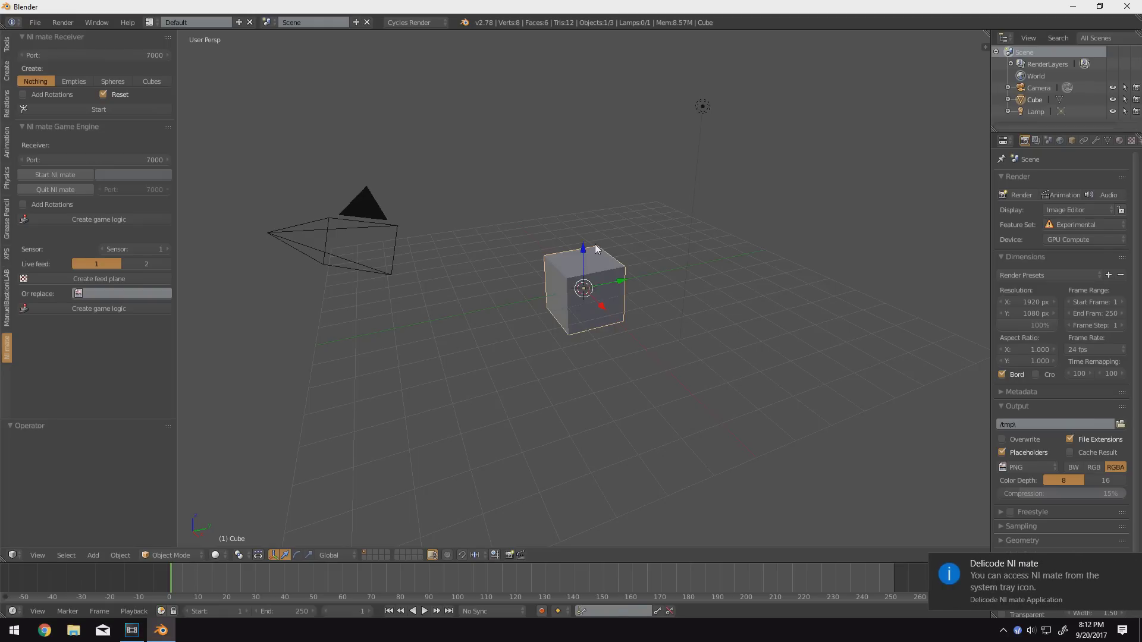
Step: Delete the default cube, camera and lamp from the scene
{"action": "key", "text": "a"}
{"action": "key", "text": "a"}
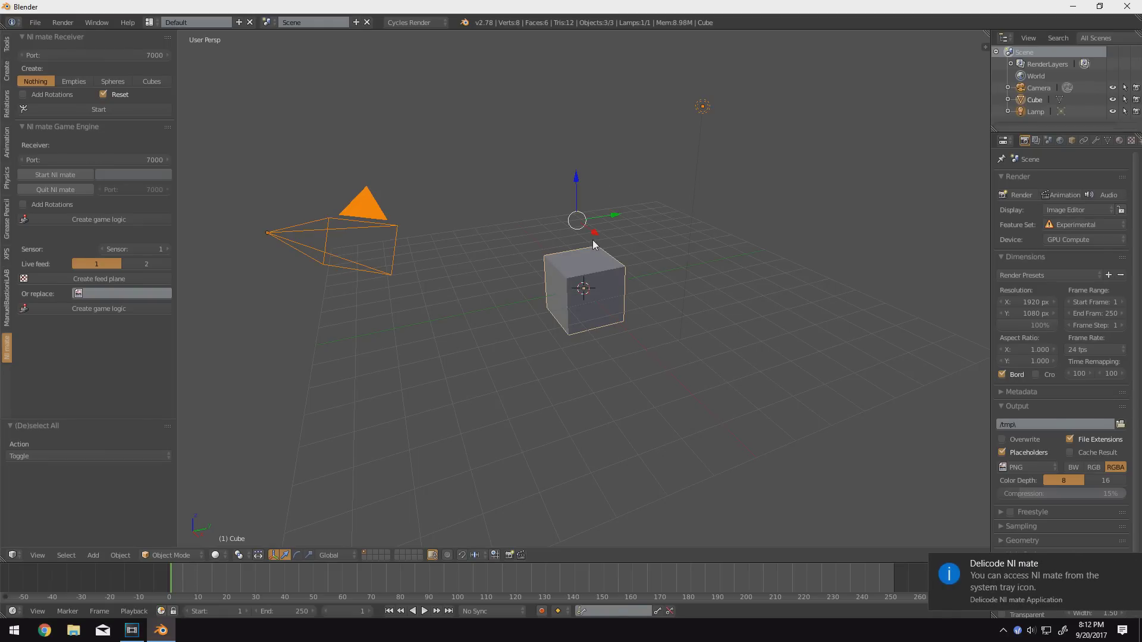
{"action": "key", "text": "x"}
{"action": "left_click", "coordinate": [593, 244]}
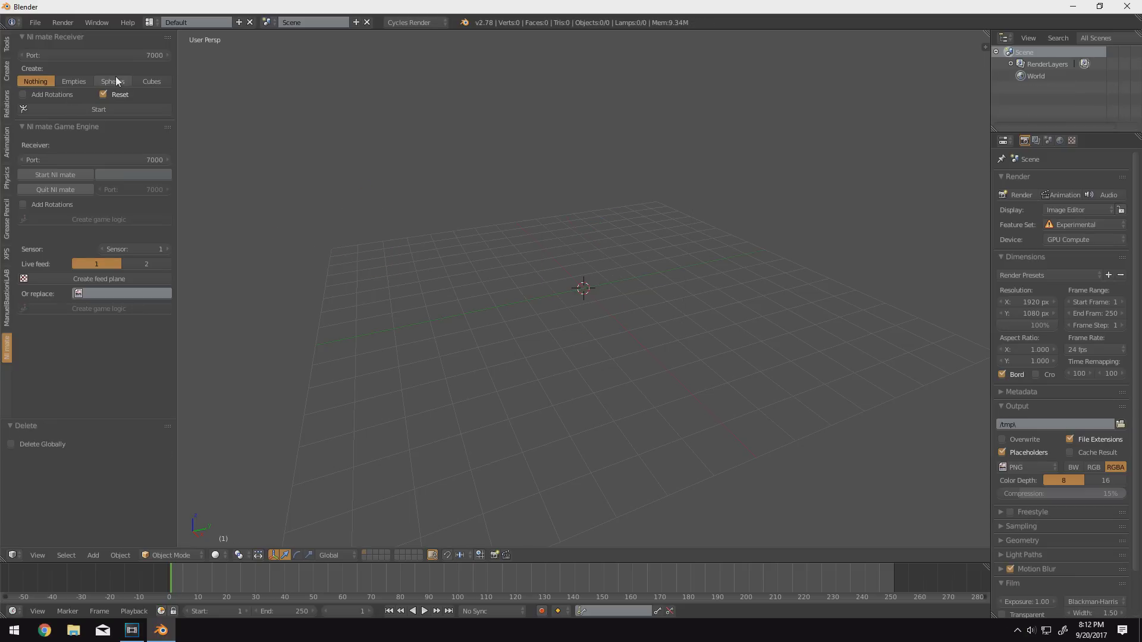
Step: Set the NI mate Receiver to create Empties and start receiving tracking data
{"action": "left_click", "coordinate": [162, 80]}
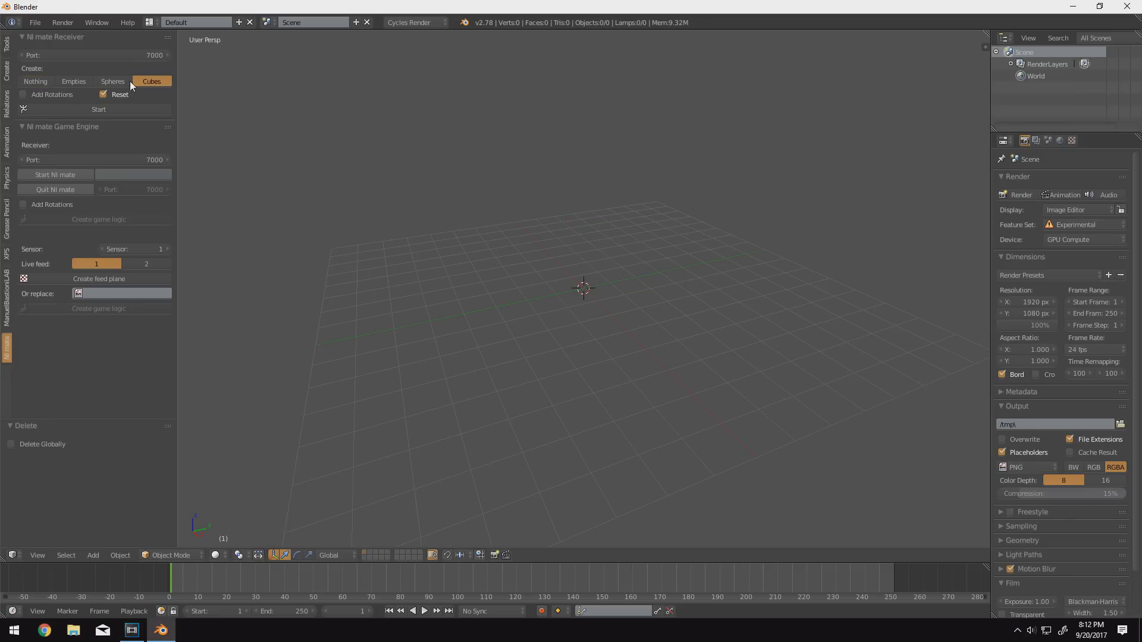
{"action": "left_click", "coordinate": [84, 79]}
{"action": "left_click", "coordinate": [116, 79]}
{"action": "left_click", "coordinate": [151, 78]}
{"action": "left_click", "coordinate": [119, 77]}
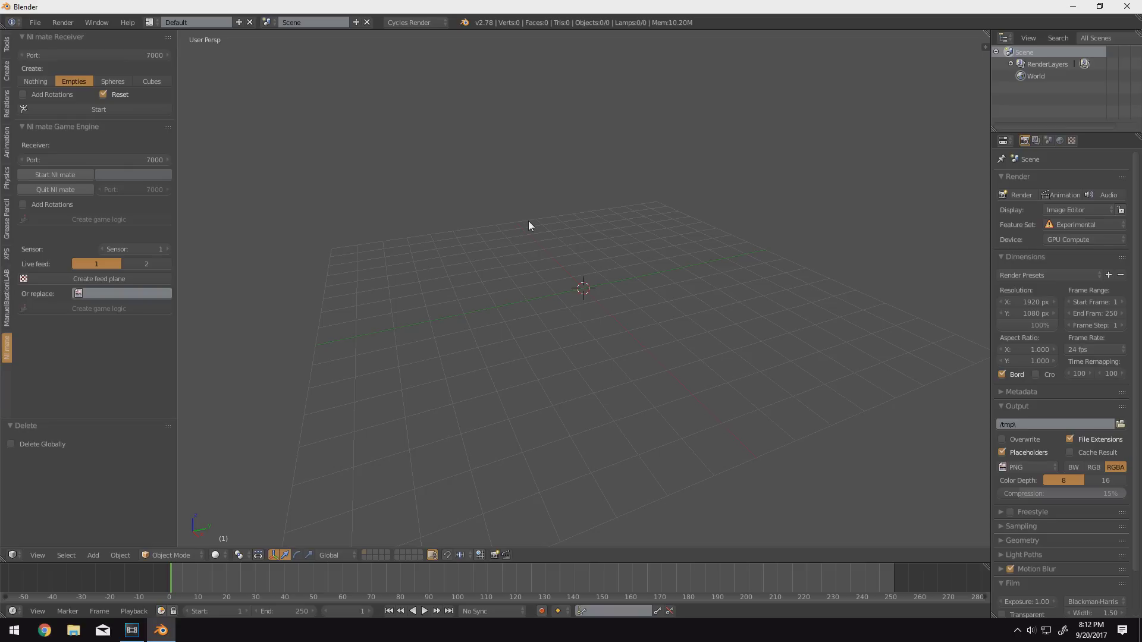
{"action": "middle_click_drag", "start_coordinate": [528, 226], "coordinate": [575, 335]}
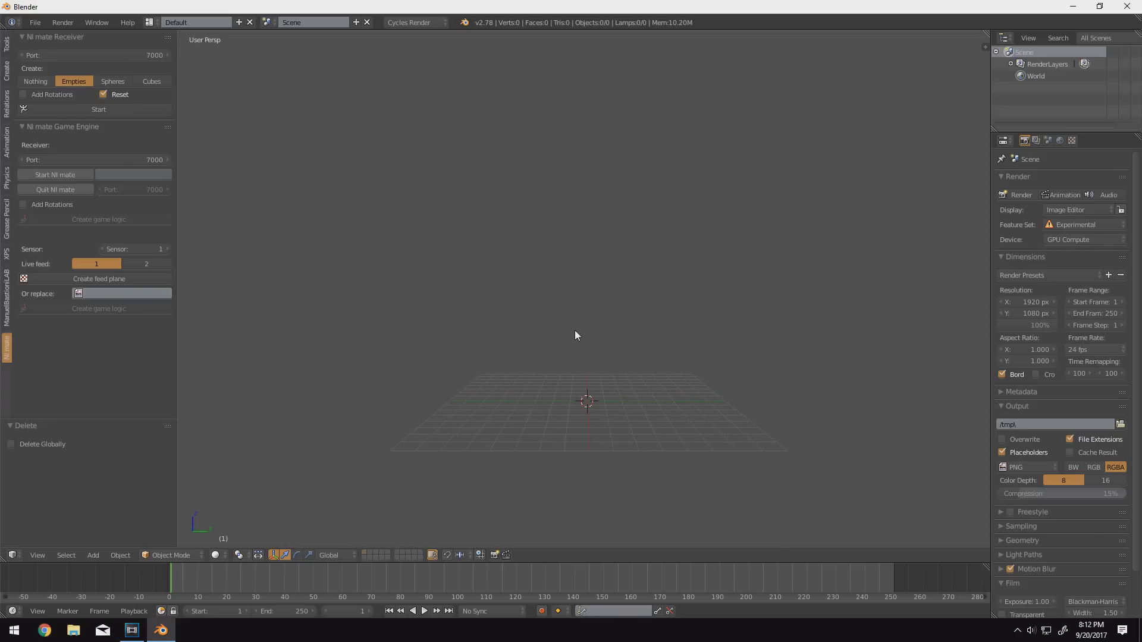
{"action": "left_click", "coordinate": [62, 109]}
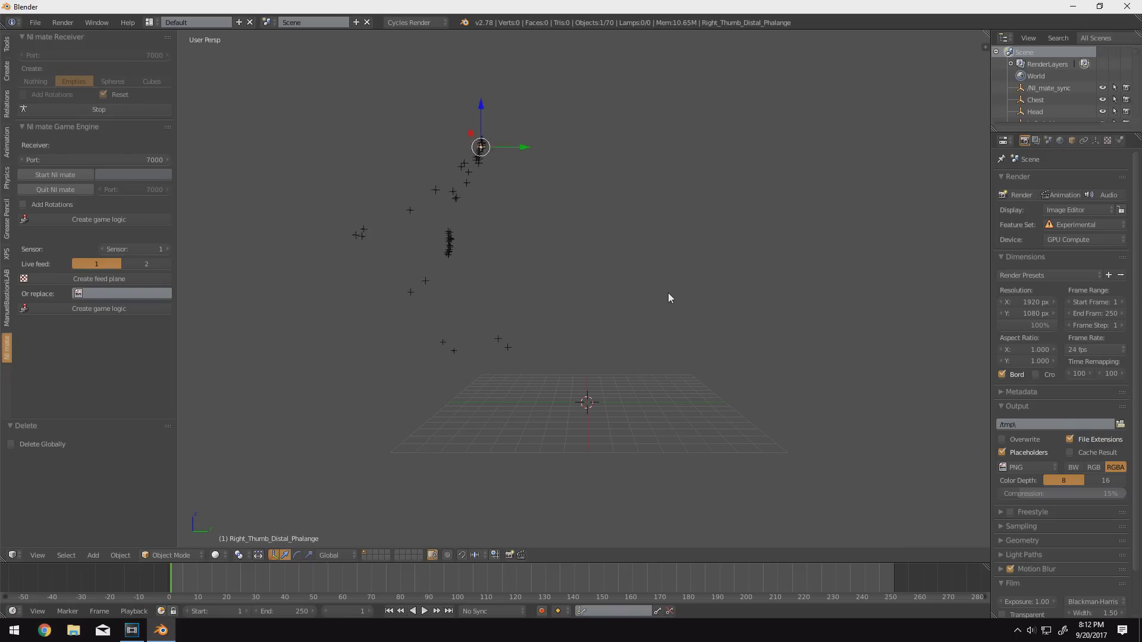
{"action": "middle_click_drag", "start_coordinate": [637, 313], "coordinate": [604, 314]}
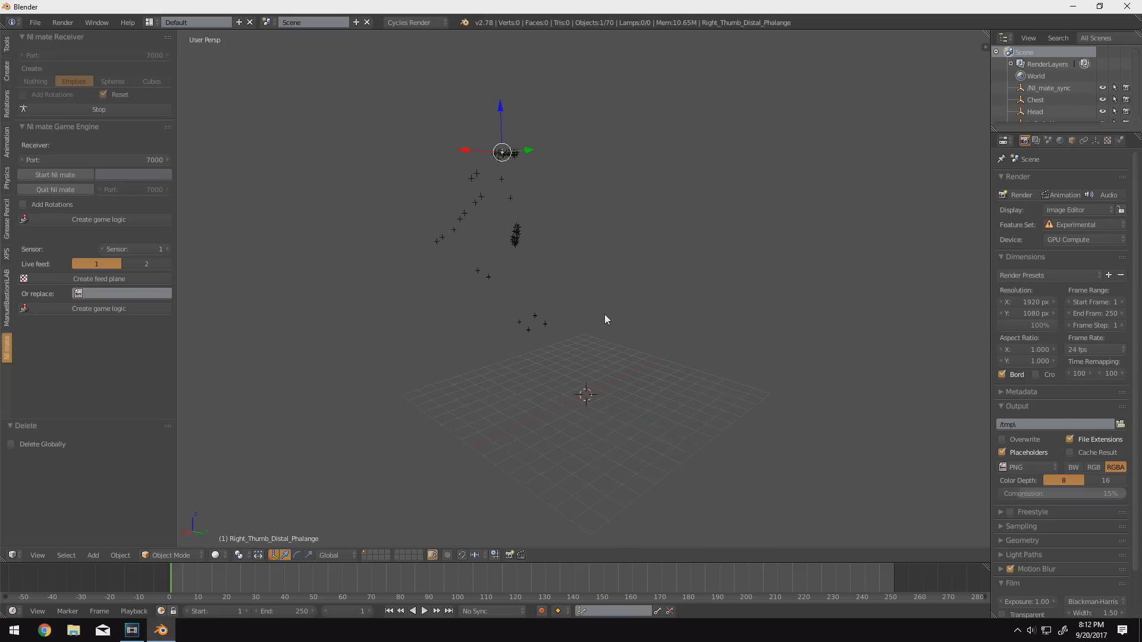
{"action": "key", "text": "ctrl+KP_1"}
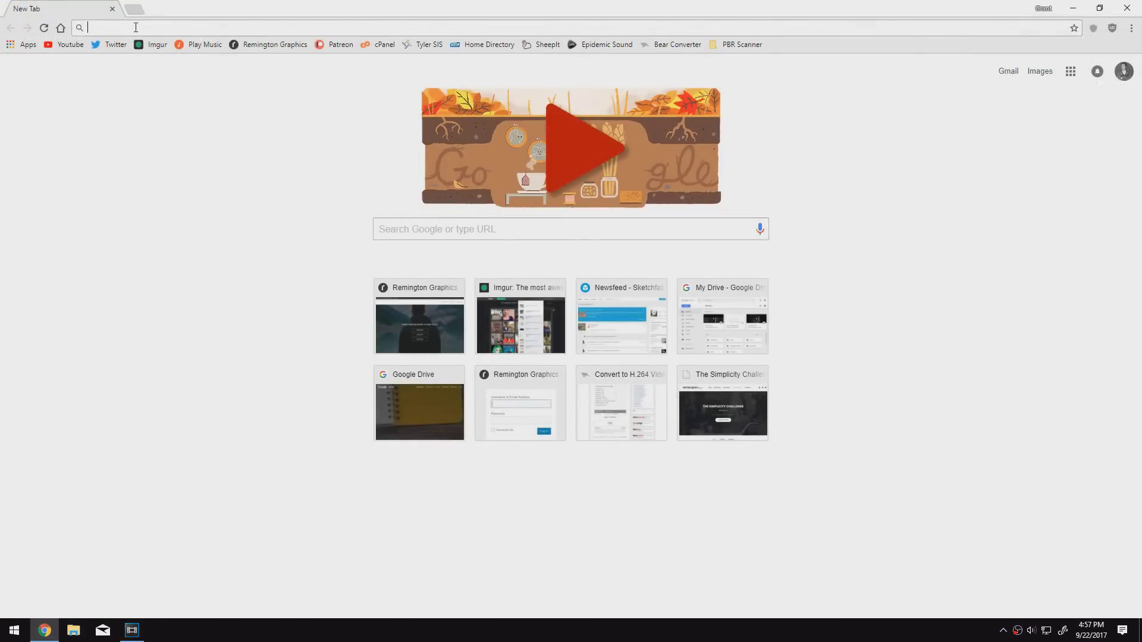
Step: Go to the Remington Graphics website and open its NI MATE RIG resources page
{"action": "left_click", "coordinate": [136, 27]}
{"action": "type", "text": "reming"}
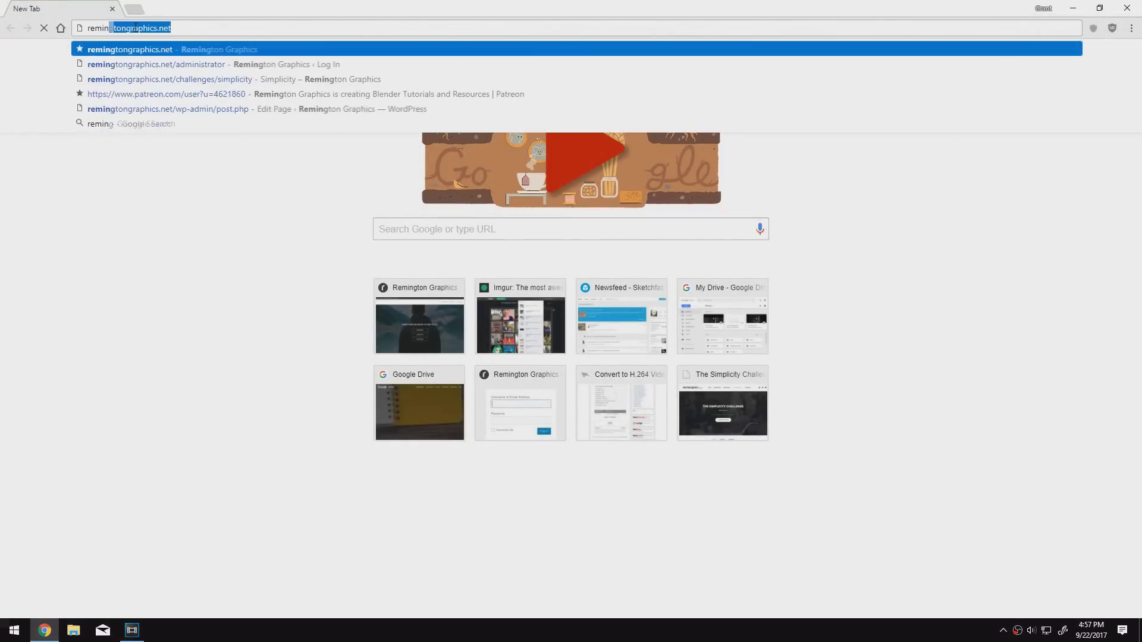
{"action": "key", "text": "Return"}
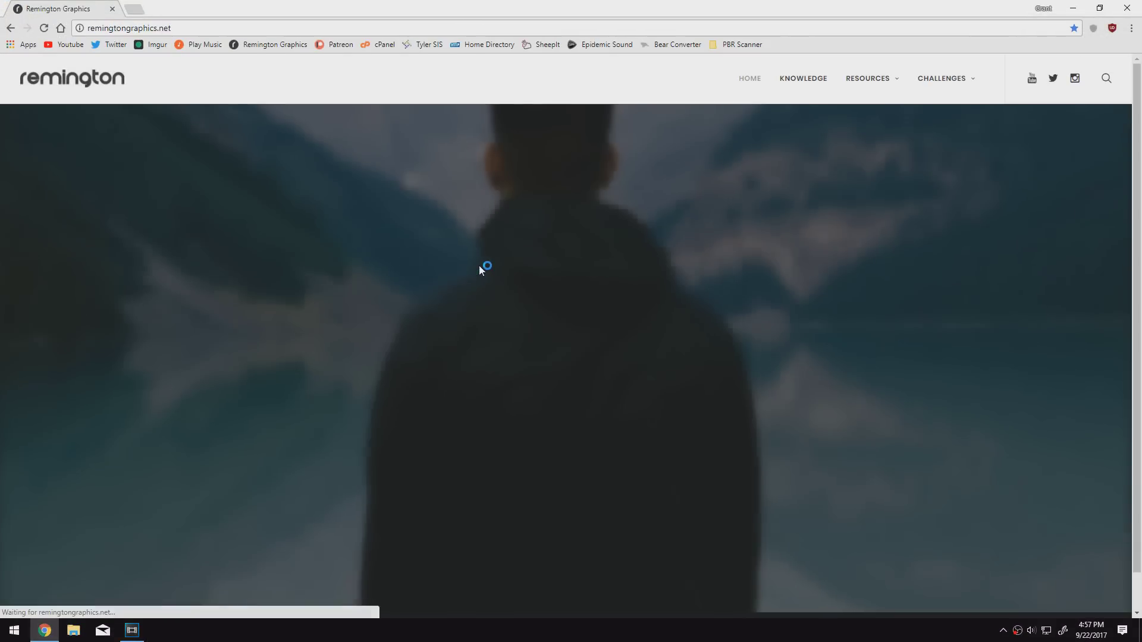
{"action": "mouse_move", "coordinate": [889, 82]}
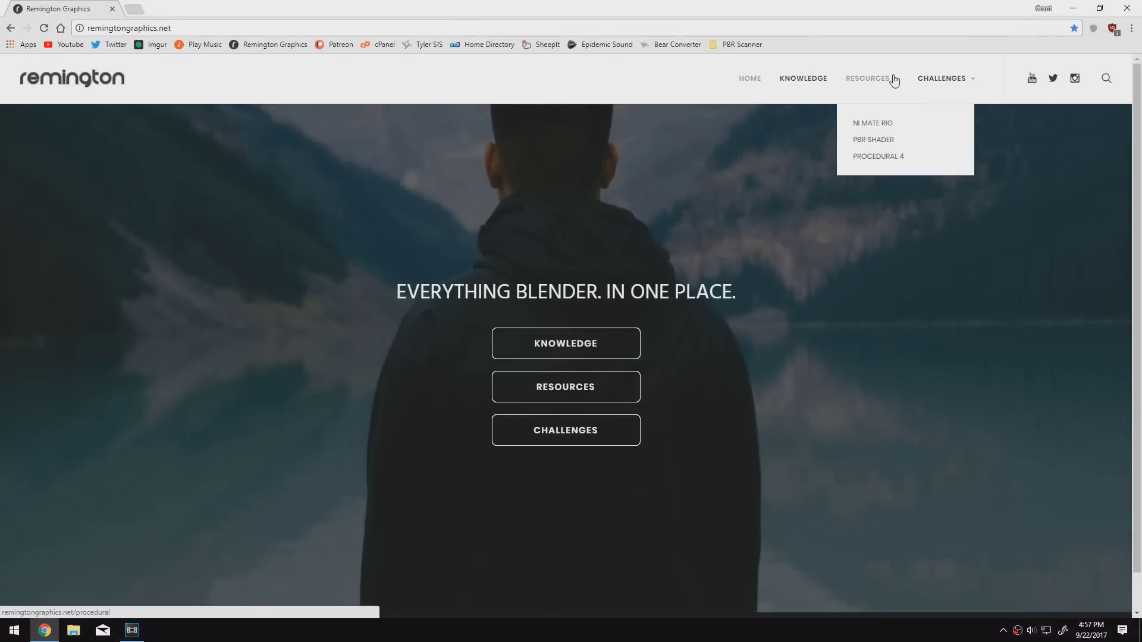
{"action": "left_click", "coordinate": [880, 125]}
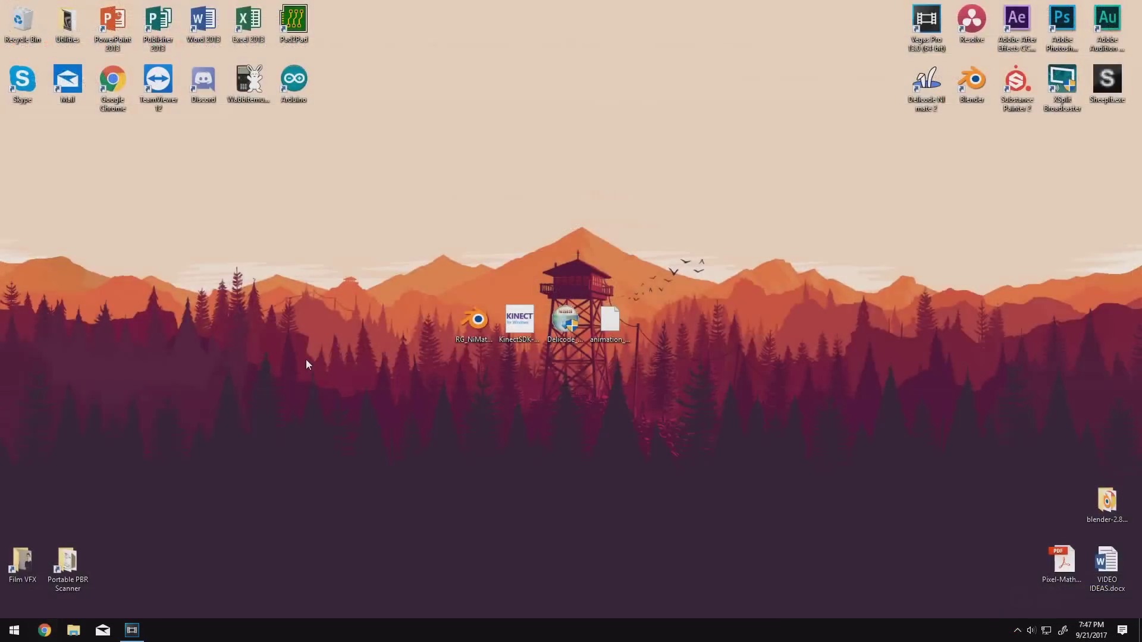
Step: Open RG_NiMate_MocapRig.blend from the desktop in Blender
{"action": "double_click", "coordinate": [467, 335]}
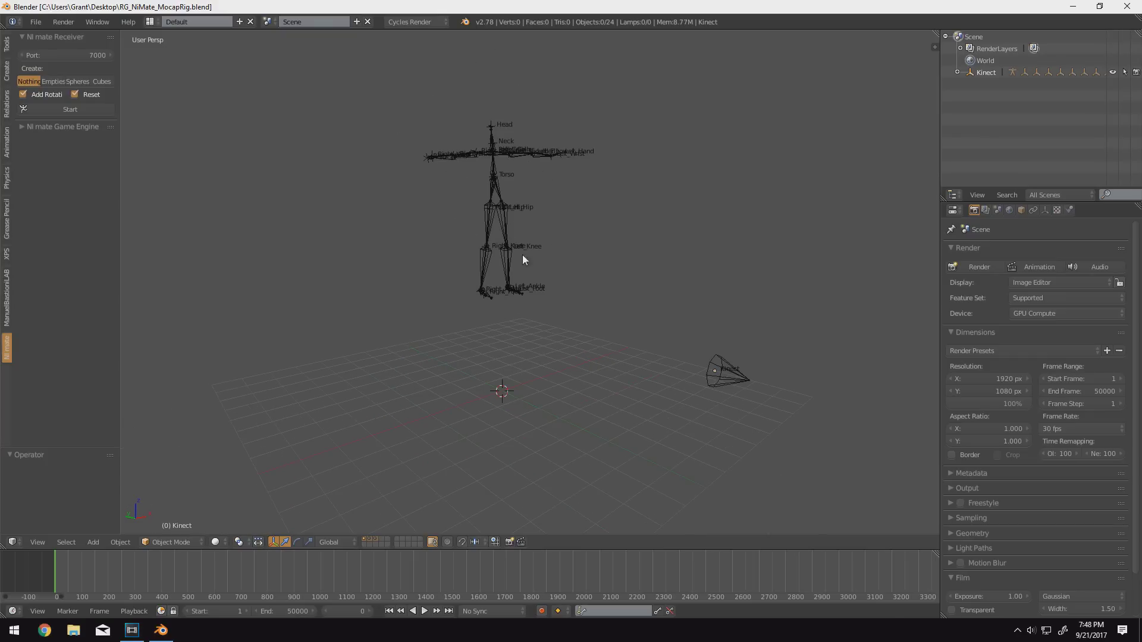
Step: Inspect the Kinect camera and Left_Hip empty, then display the capture armature's layer
{"action": "left_click", "coordinate": [717, 375]}
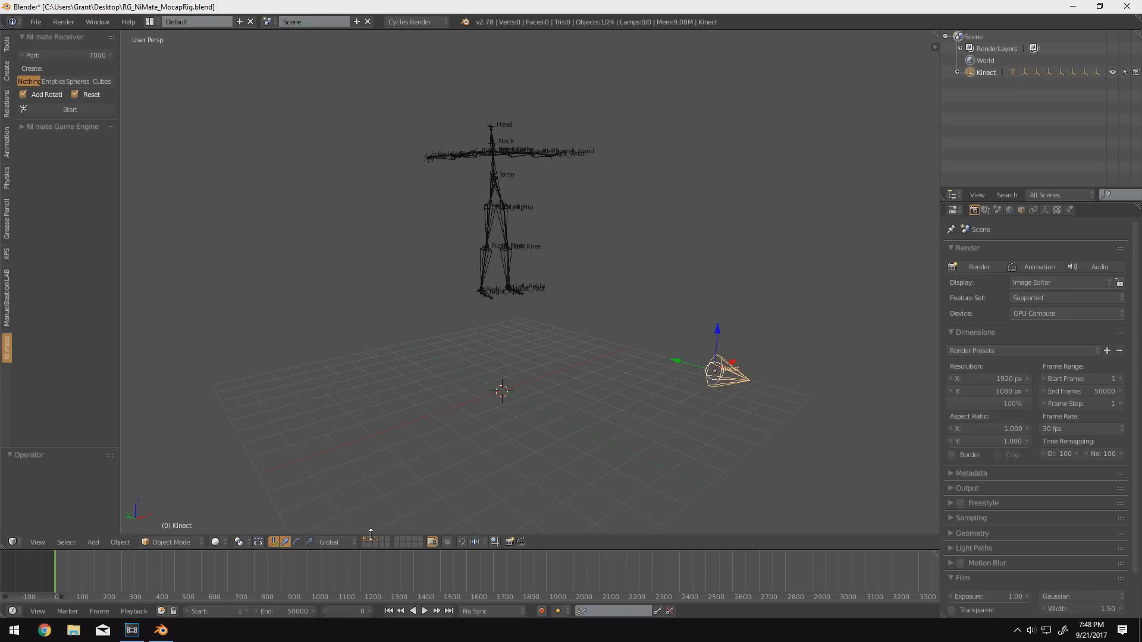
{"action": "middle_click_drag", "start_coordinate": [568, 314], "coordinate": [523, 316]}
{"action": "scroll", "coordinate": [524, 317], "scroll_direction": "up", "scroll_amount": 3}
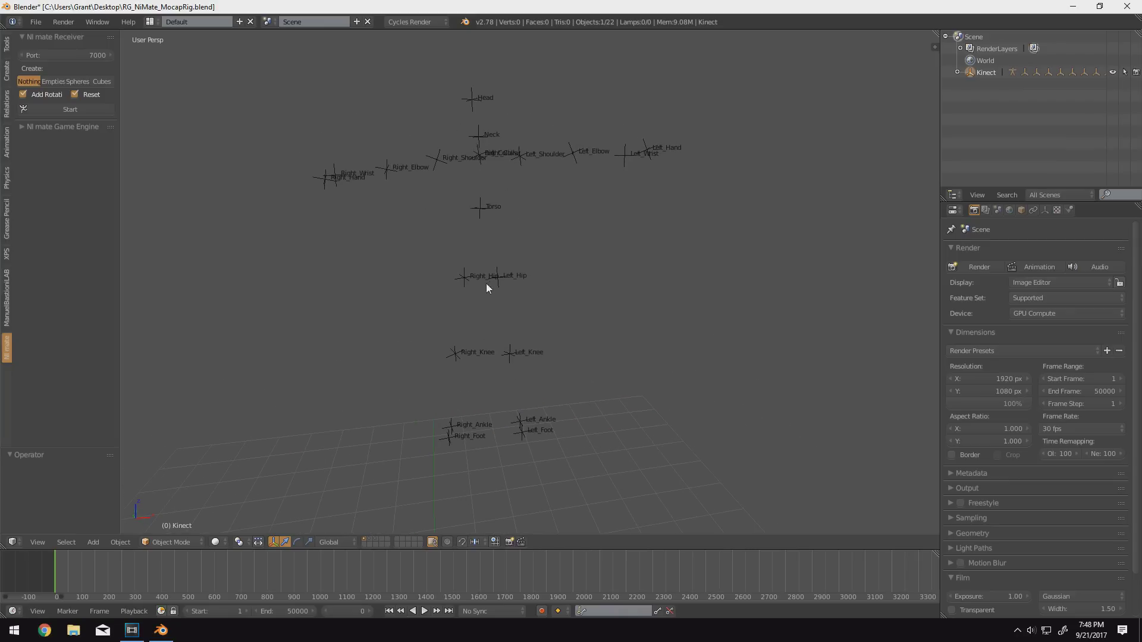
{"action": "right_click", "coordinate": [493, 278]}
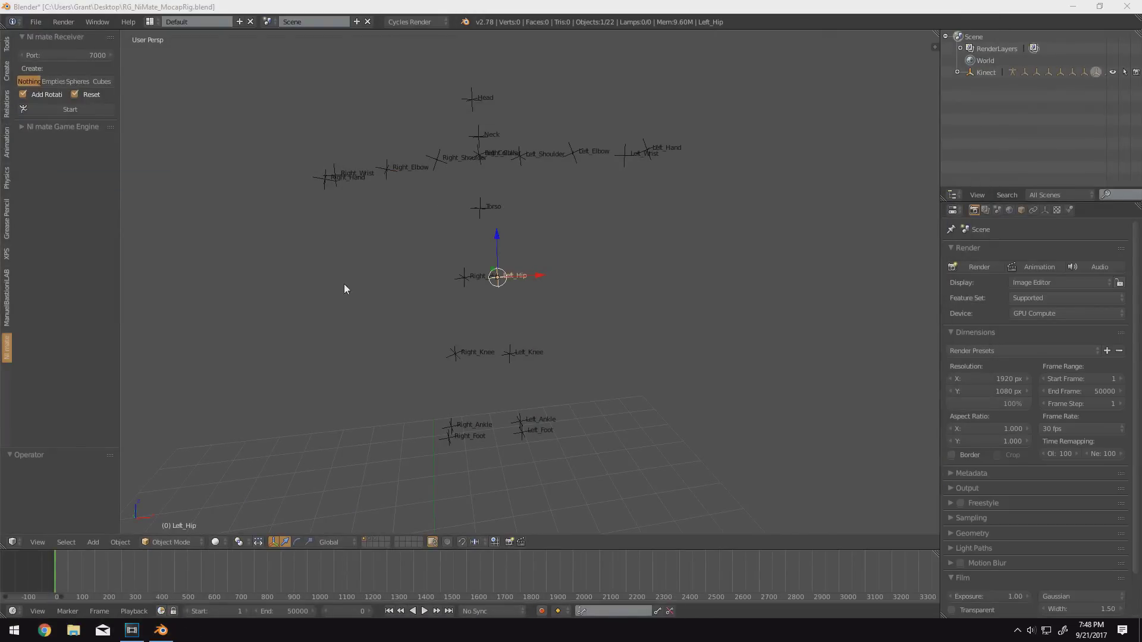
{"action": "middle_click_drag", "start_coordinate": [543, 279], "coordinate": [572, 283]}
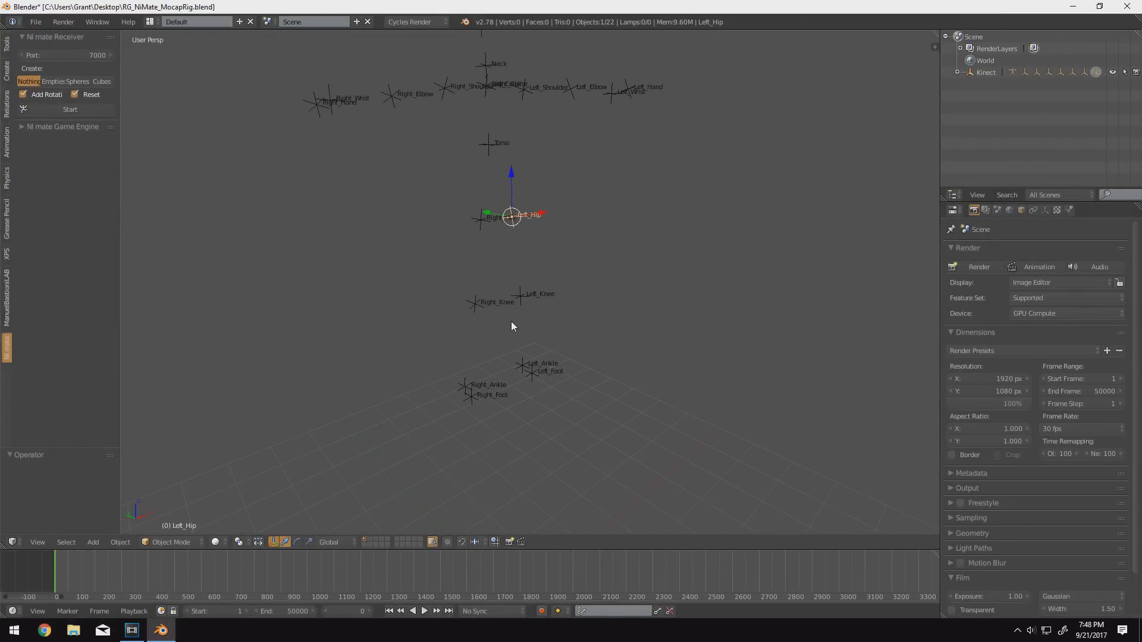
{"action": "left_click", "coordinate": [369, 540]}
Step: Select the capture armature's Hip_L bone and compare the empties and armature layers
{"action": "left_click", "coordinate": [517, 501]}
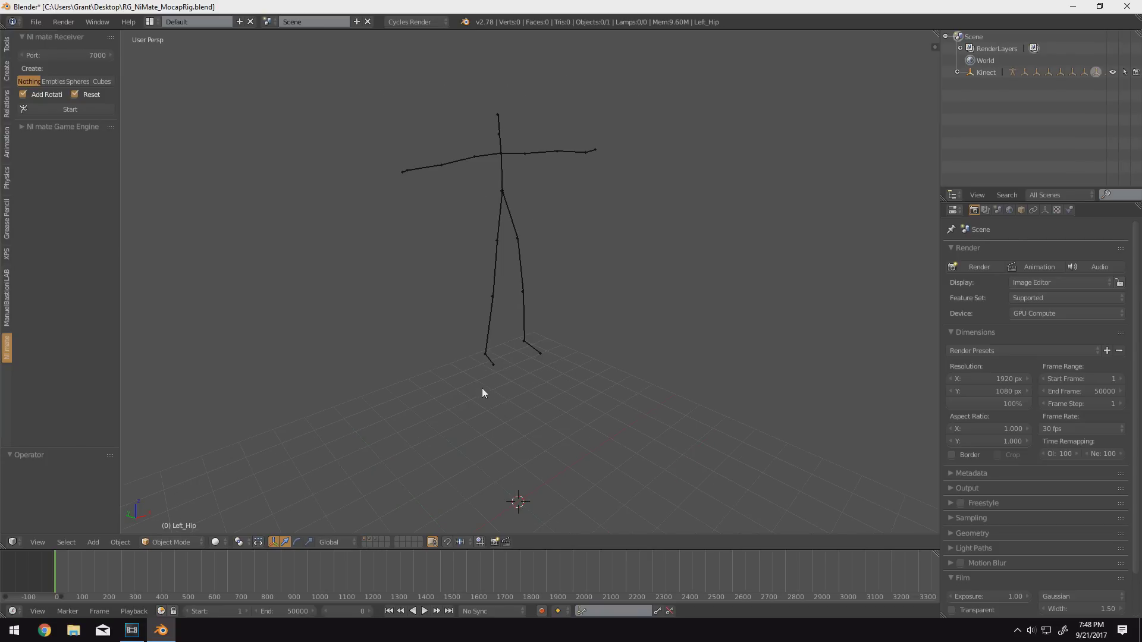
{"action": "right_click", "coordinate": [519, 231]}
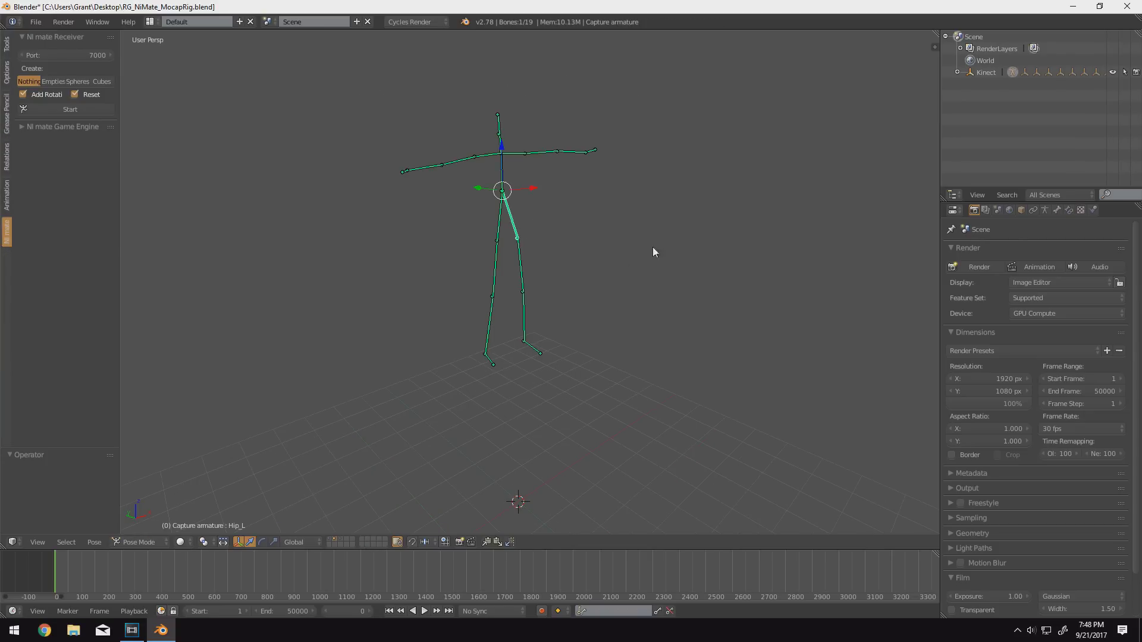
{"action": "left_click", "coordinate": [364, 541]}
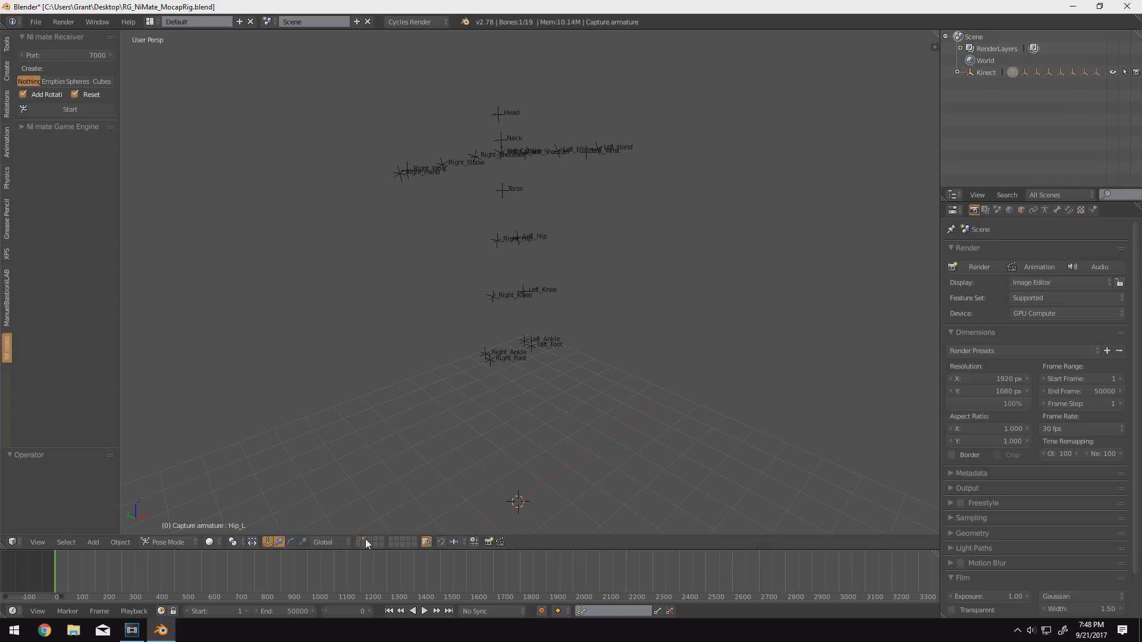
{"action": "left_click", "coordinate": [365, 539]}
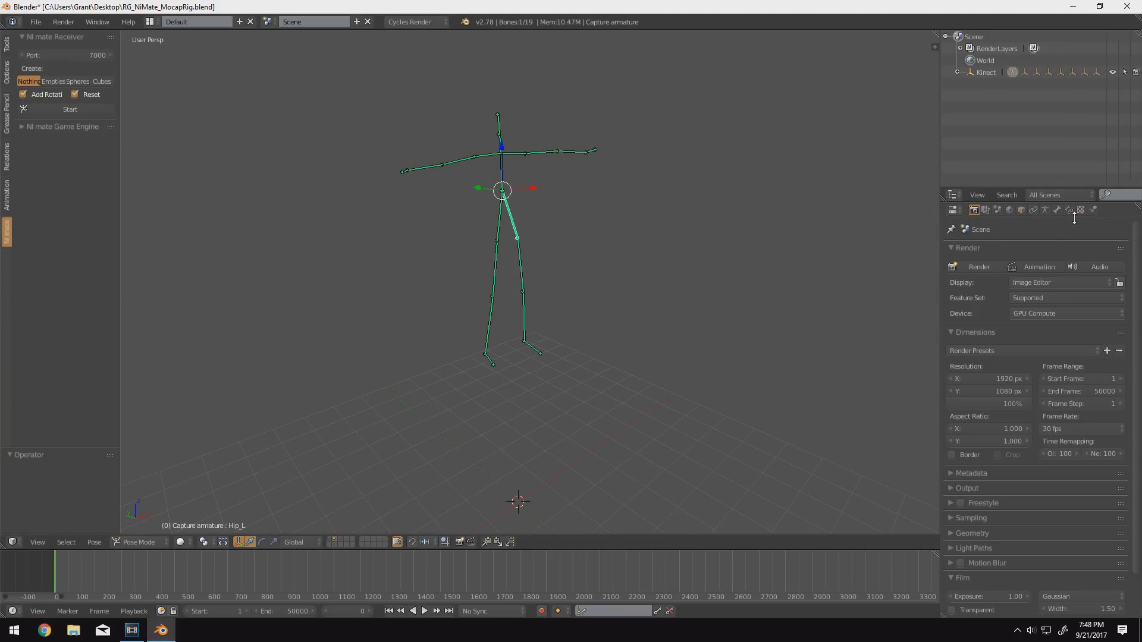
Step: Inspect the Stretch To bone constraints on the Shoulder_L and Arm_L bones
{"action": "right_click", "coordinate": [512, 149]}
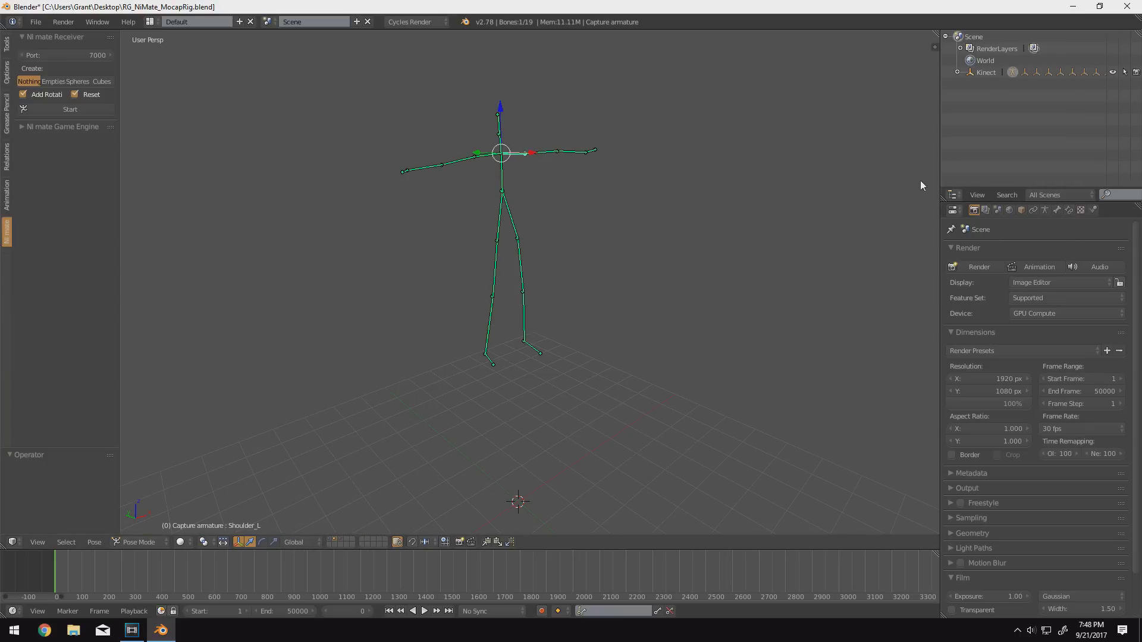
{"action": "left_click", "coordinate": [1069, 210]}
{"action": "scroll", "coordinate": [526, 242], "scroll_direction": "up", "scroll_amount": 3}
{"action": "middle_click_drag", "start_coordinate": [525, 237], "coordinate": [593, 259], "text": "shift"}
{"action": "scroll", "coordinate": [614, 240], "scroll_direction": "up", "scroll_amount": 2}
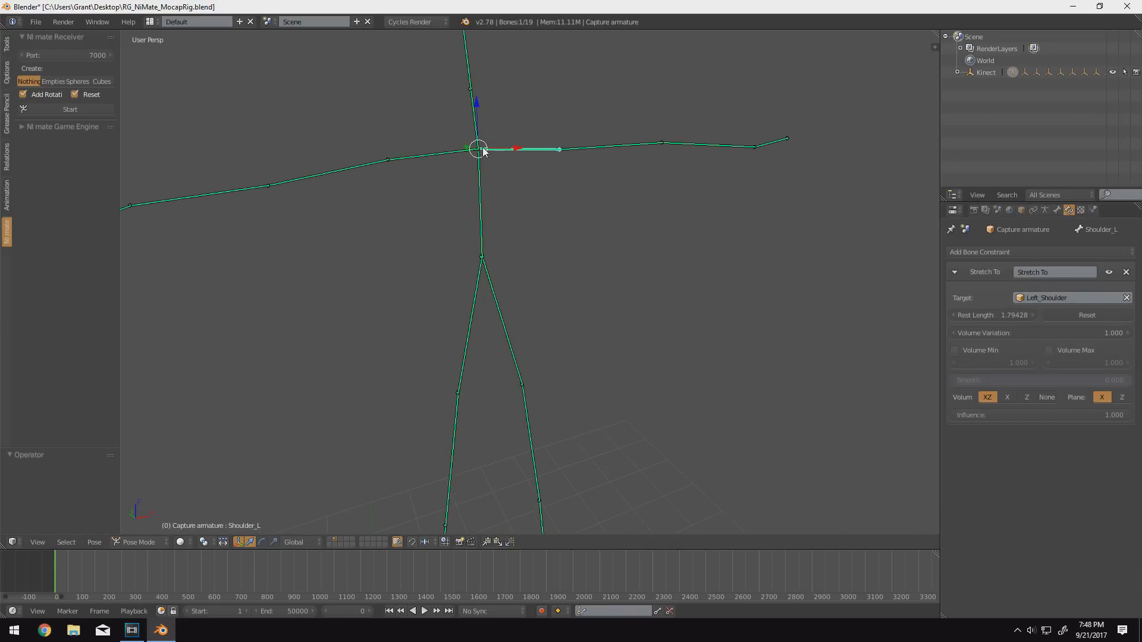
{"action": "right_click", "coordinate": [570, 153]}
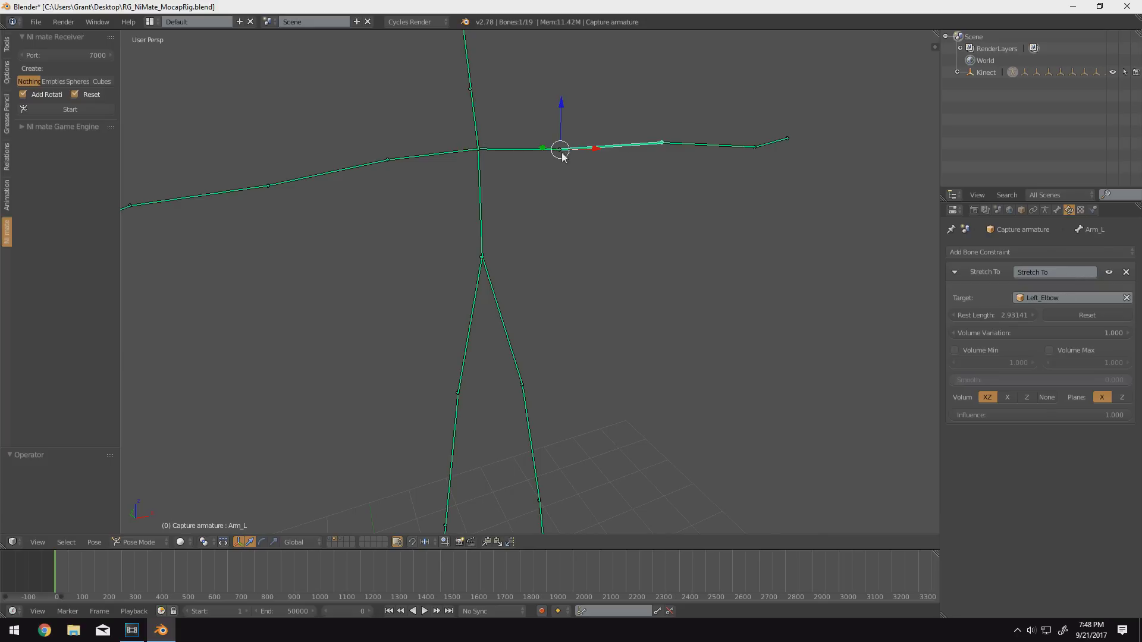
{"action": "scroll", "coordinate": [671, 150], "scroll_direction": "down", "scroll_amount": 4}
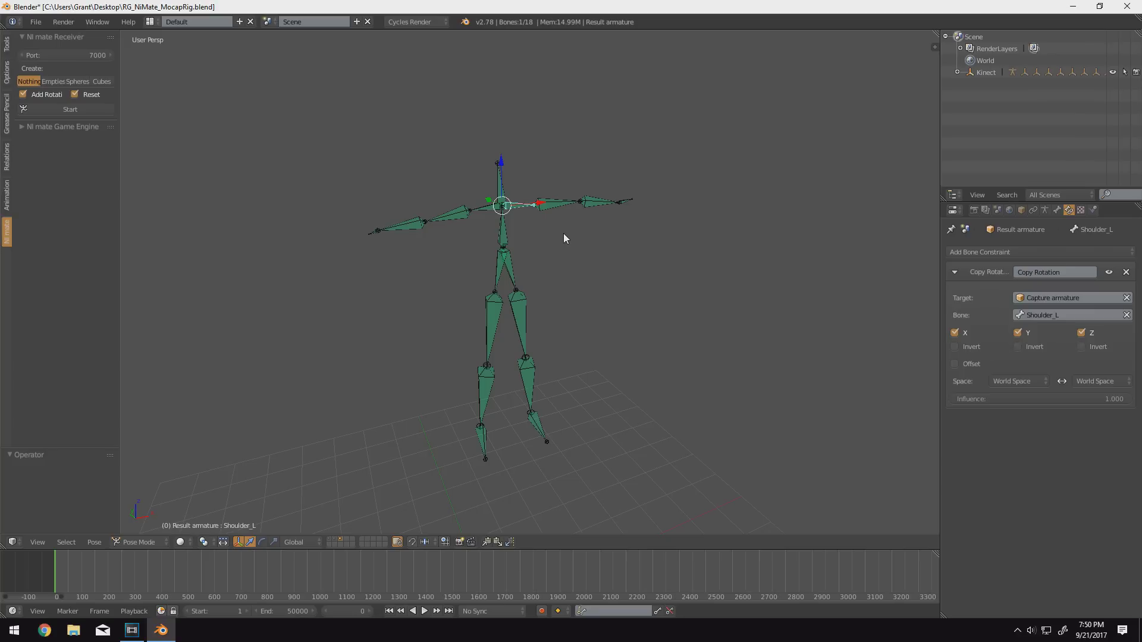
Step: Show the Kinect empties and green Result armature layers, pose the Result rig, and open NI mate's skeleton tracking
{"action": "left_click", "coordinate": [328, 539]}
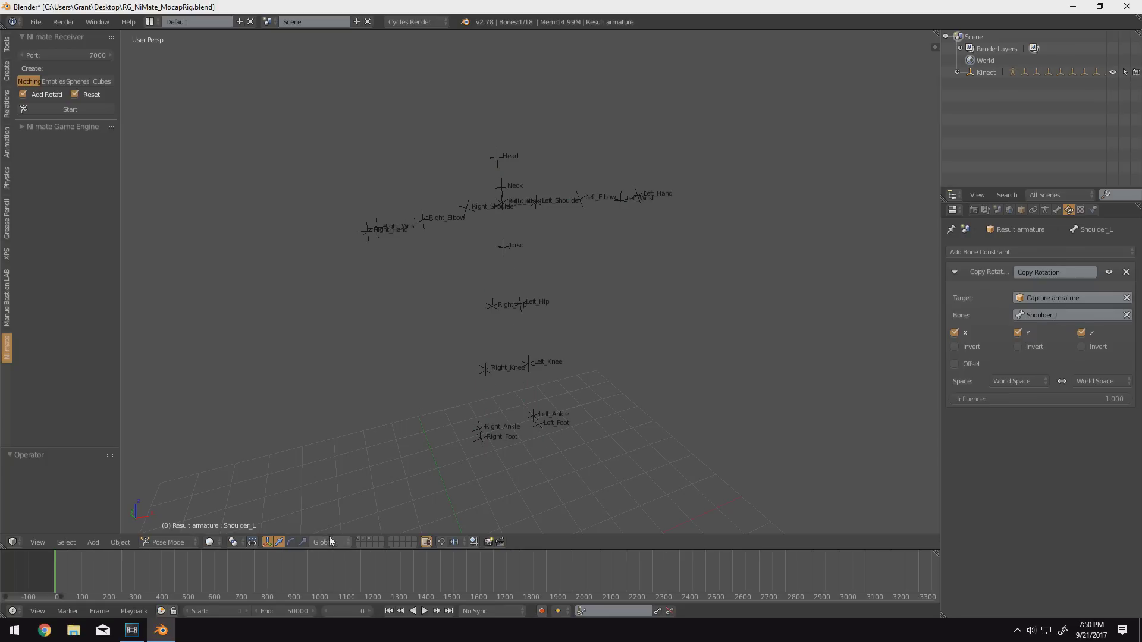
{"action": "left_click", "coordinate": [362, 538]}
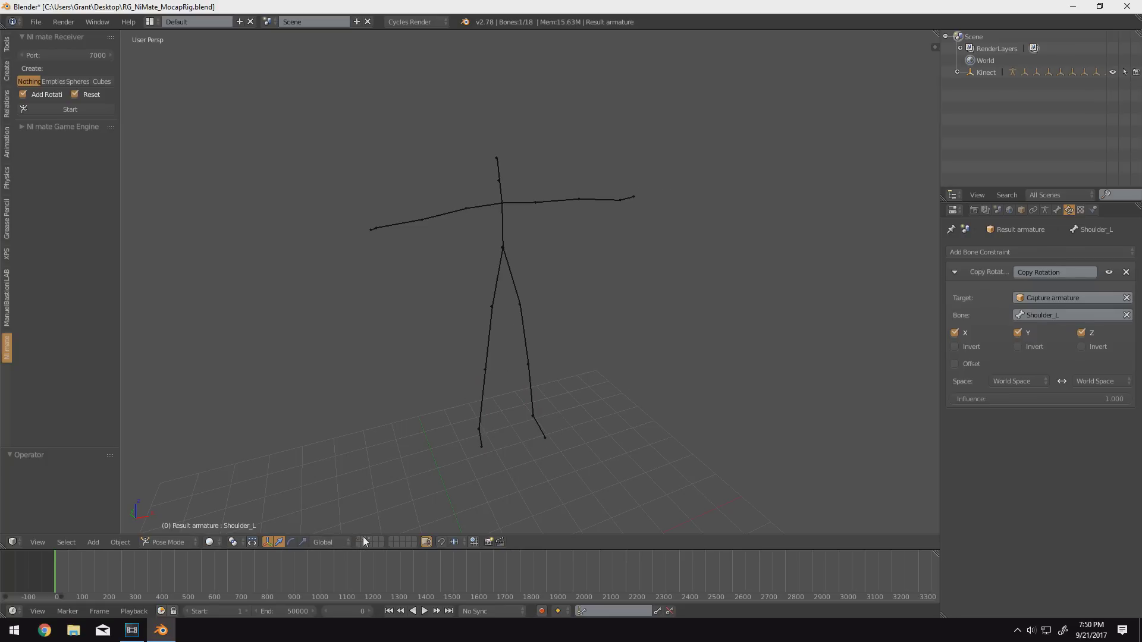
{"action": "left_click", "coordinate": [371, 538]}
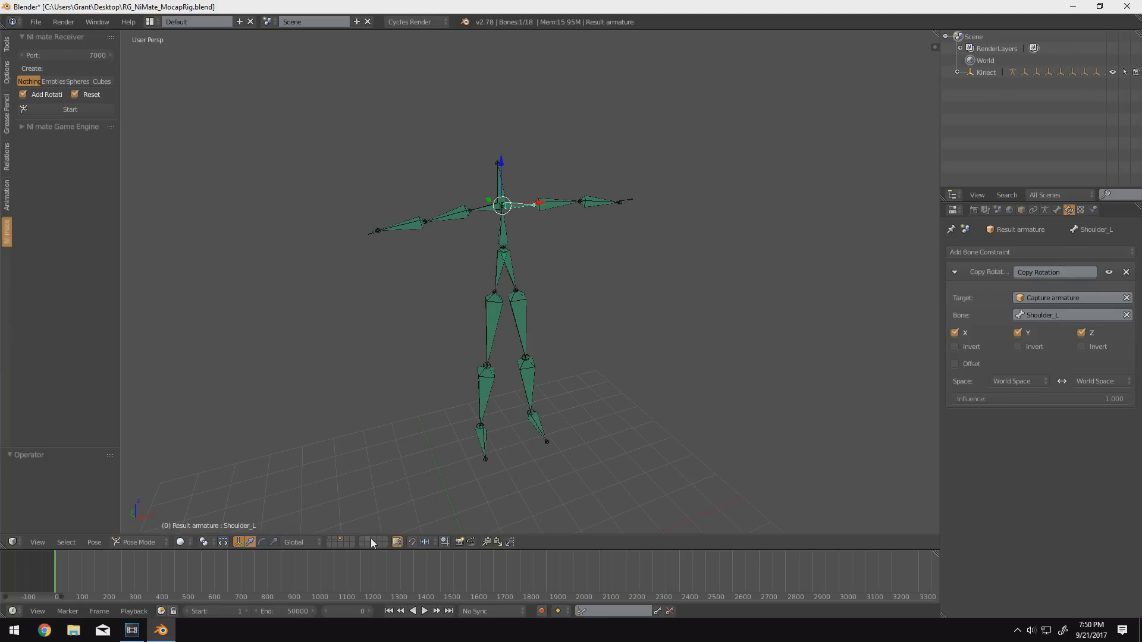
{"action": "left_click", "coordinate": [72, 112]}
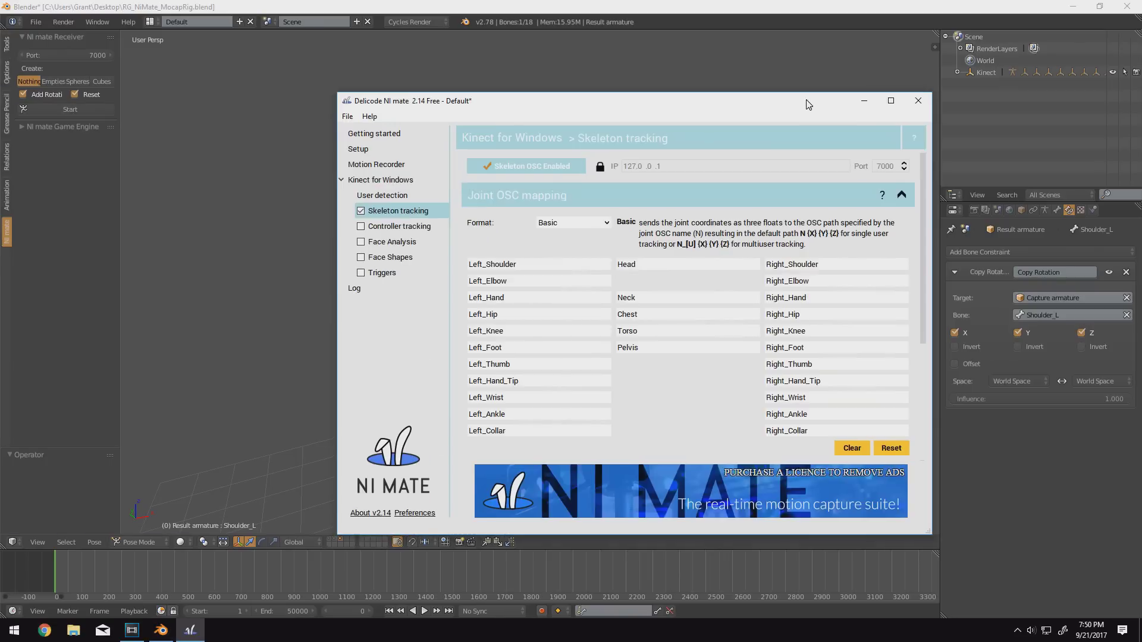
Step: Close NI mate, start the live NI mate receiver, then show the Kinect joint empties again
{"action": "key", "text": "alt+F4"}
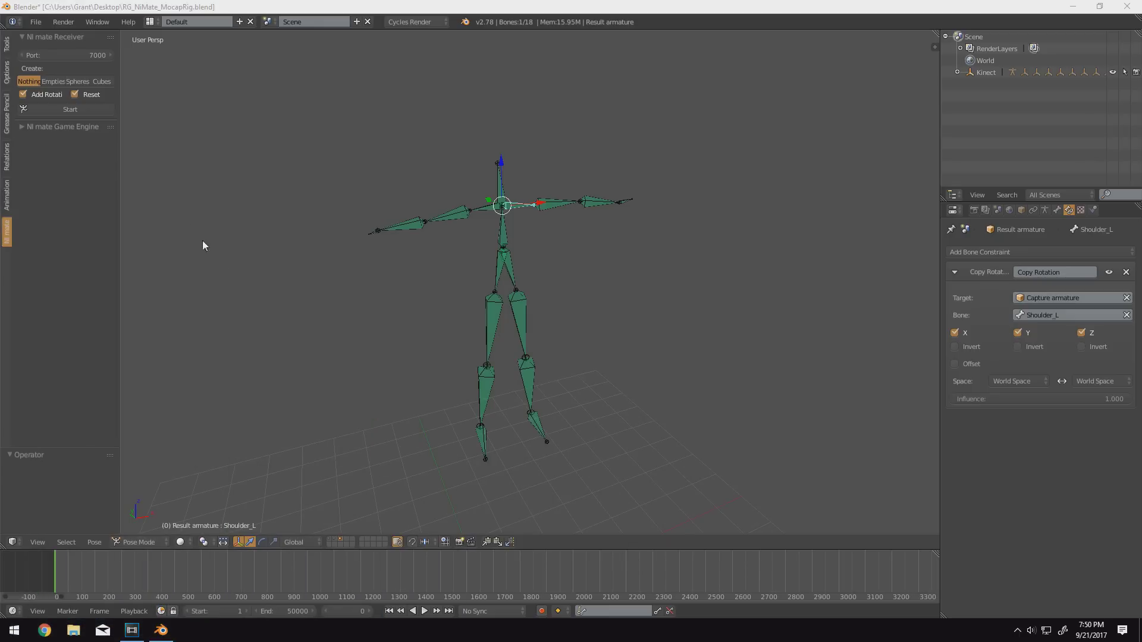
{"action": "left_click", "coordinate": [77, 112]}
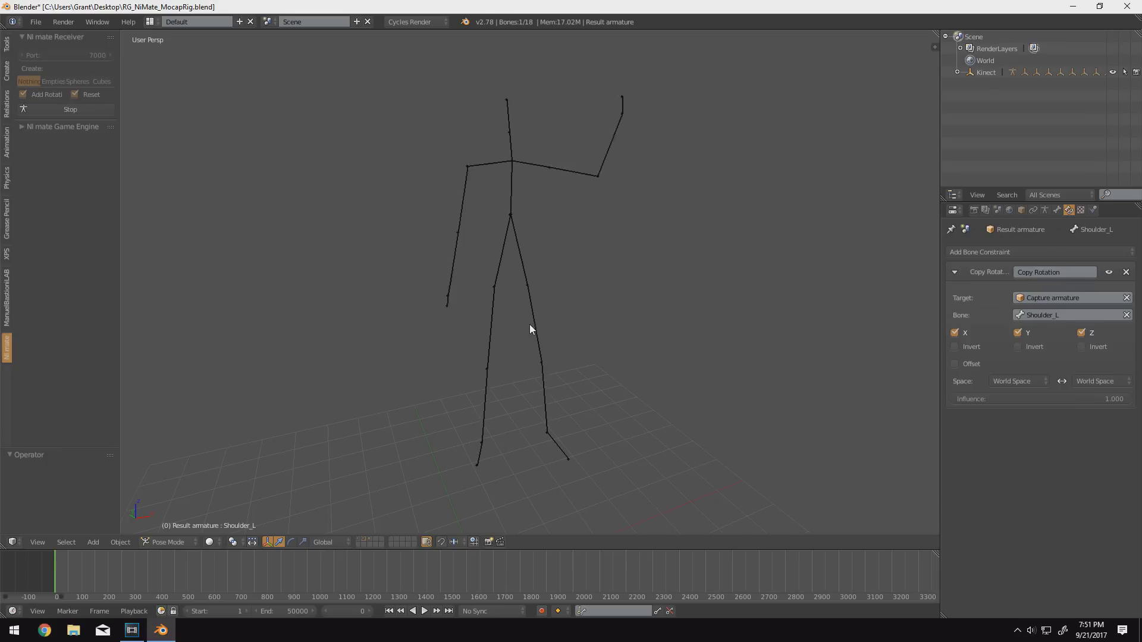
{"action": "left_click", "coordinate": [1112, 72], "text": "ctrl"}
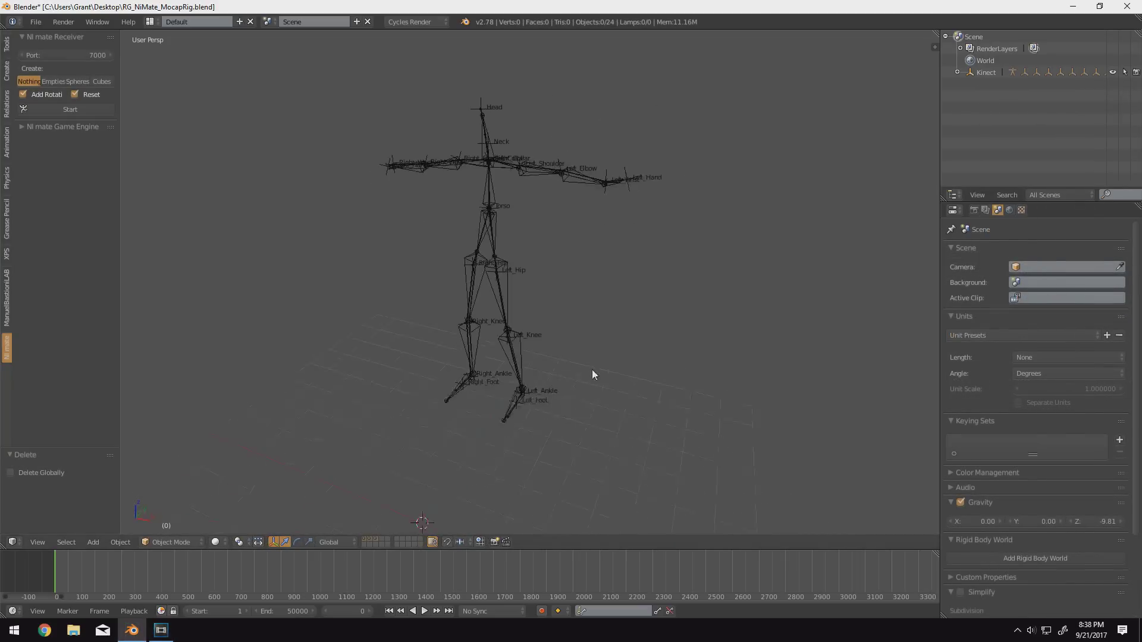
Step: Orbit back to a front view of the Result armature's Torso bone and its copy constraints
{"action": "middle_click_drag", "start_coordinate": [591, 369], "coordinate": [661, 343]}
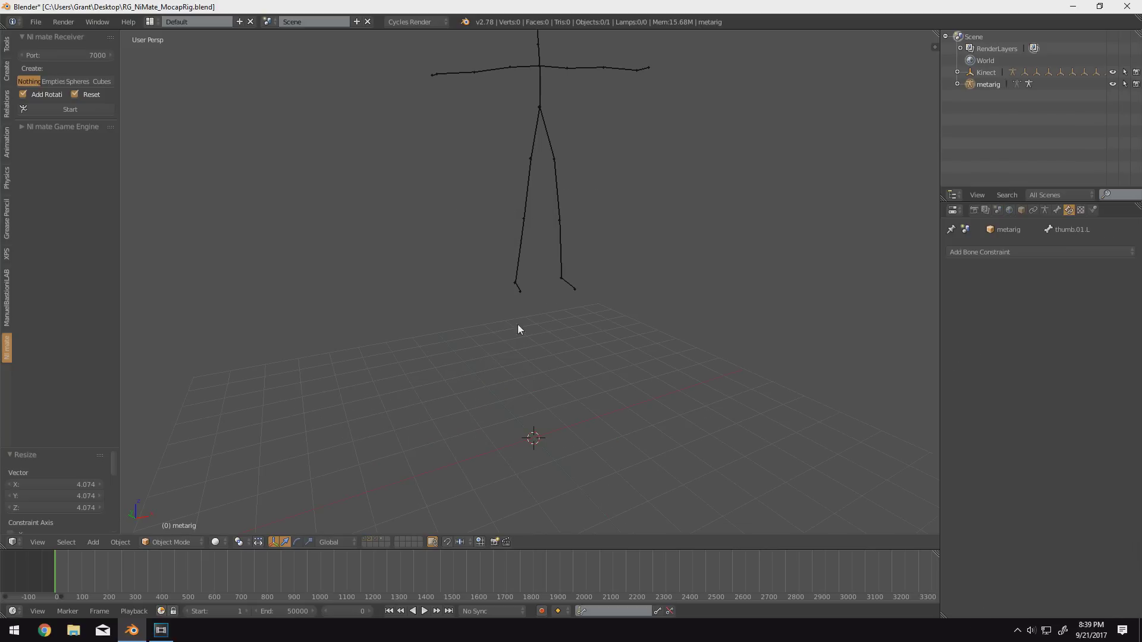
{"action": "middle_click_drag", "start_coordinate": [519, 326], "coordinate": [515, 358]}
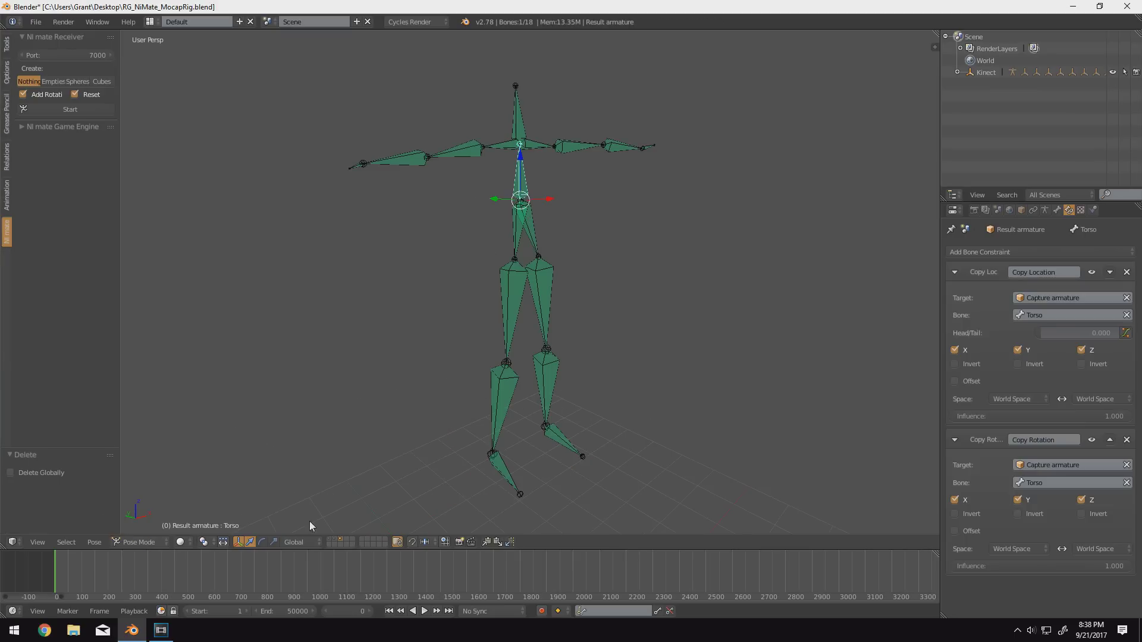
Step: Hide the existing armature, then add a Human meta-rig and scale it up about four times
{"action": "key", "text": "ctrl+z"}
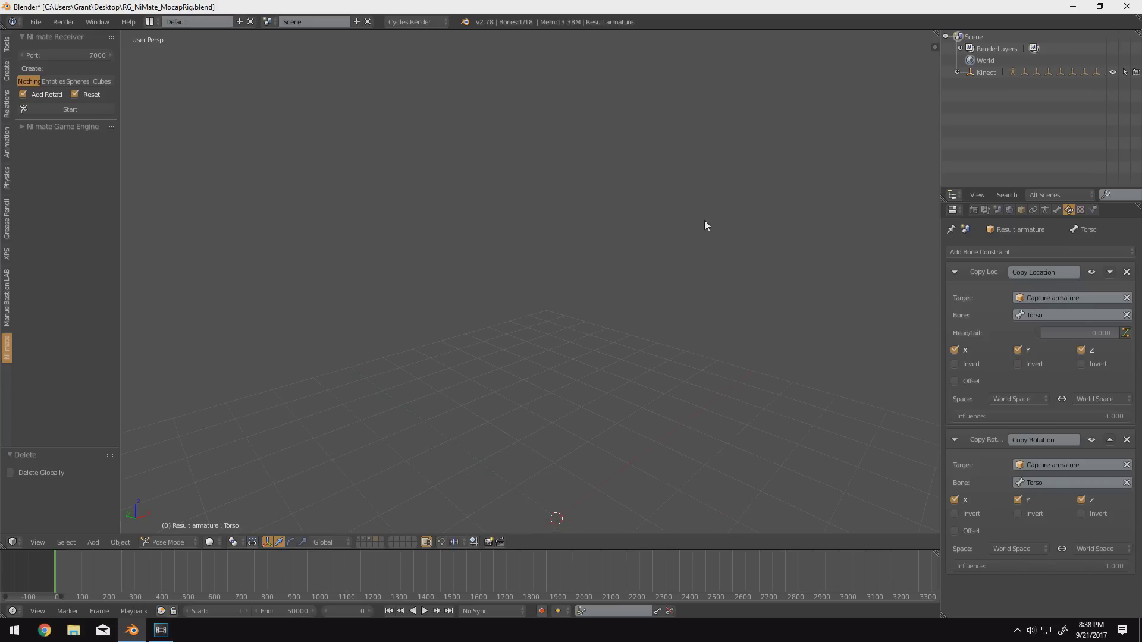
{"action": "scroll", "coordinate": [696, 229], "scroll_direction": "down", "scroll_amount": 3}
{"action": "key", "text": "shift+a"}
{"action": "mouse_move", "coordinate": [614, 325]}
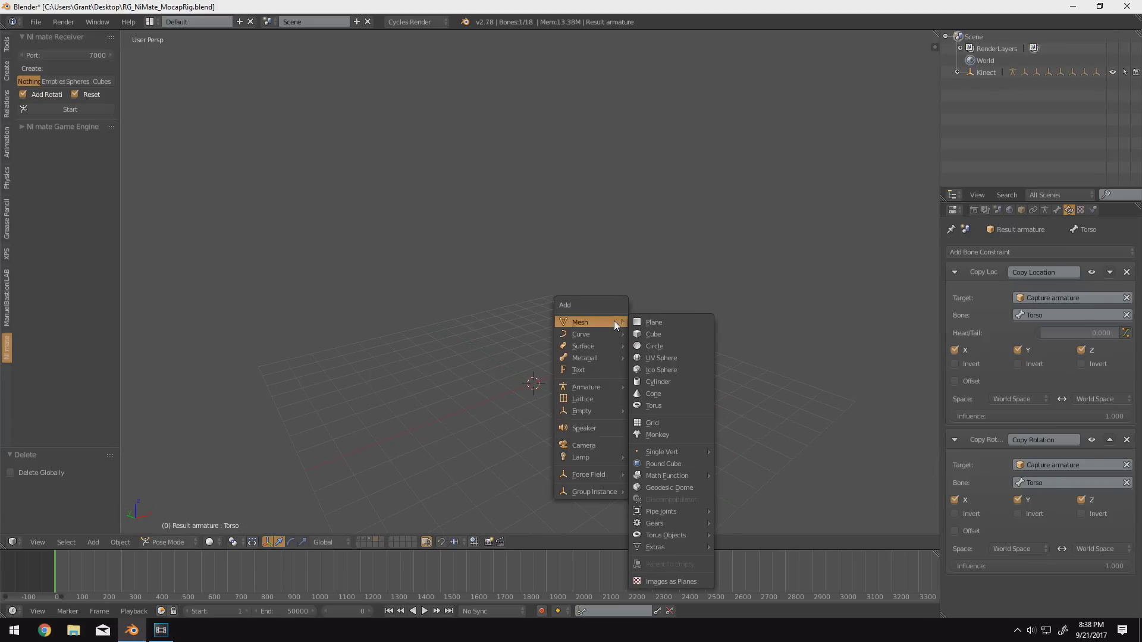
{"action": "mouse_move", "coordinate": [600, 383]}
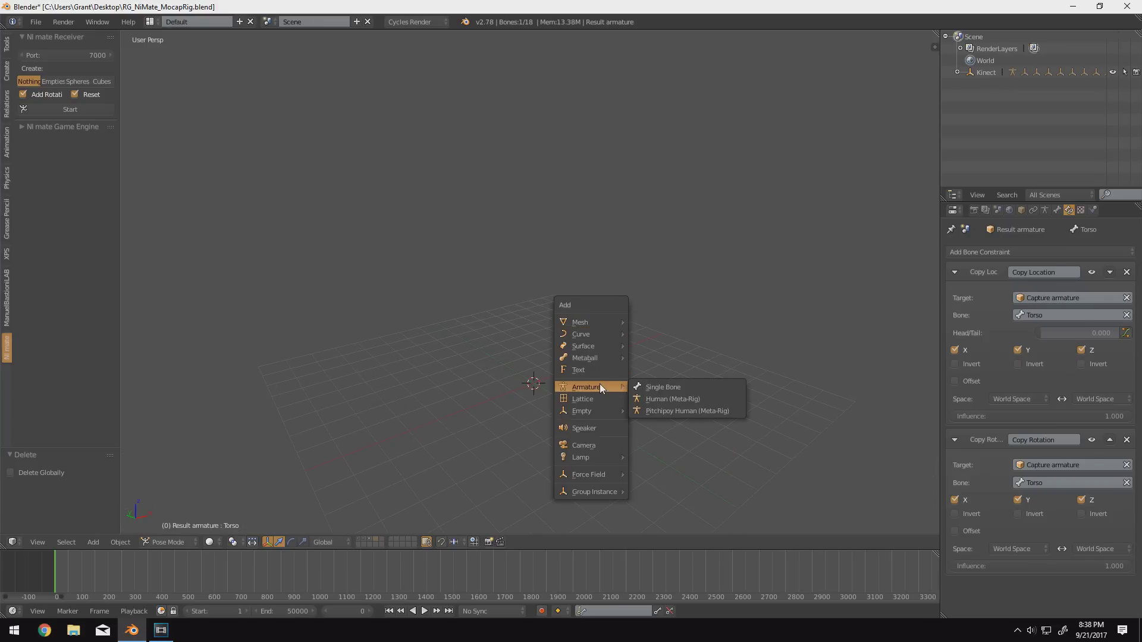
{"action": "left_click", "coordinate": [648, 397]}
{"action": "key", "text": "s"}
{"action": "left_click", "coordinate": [731, 326]}
{"action": "scroll", "coordinate": [708, 327], "scroll_direction": "up", "scroll_amount": 4}
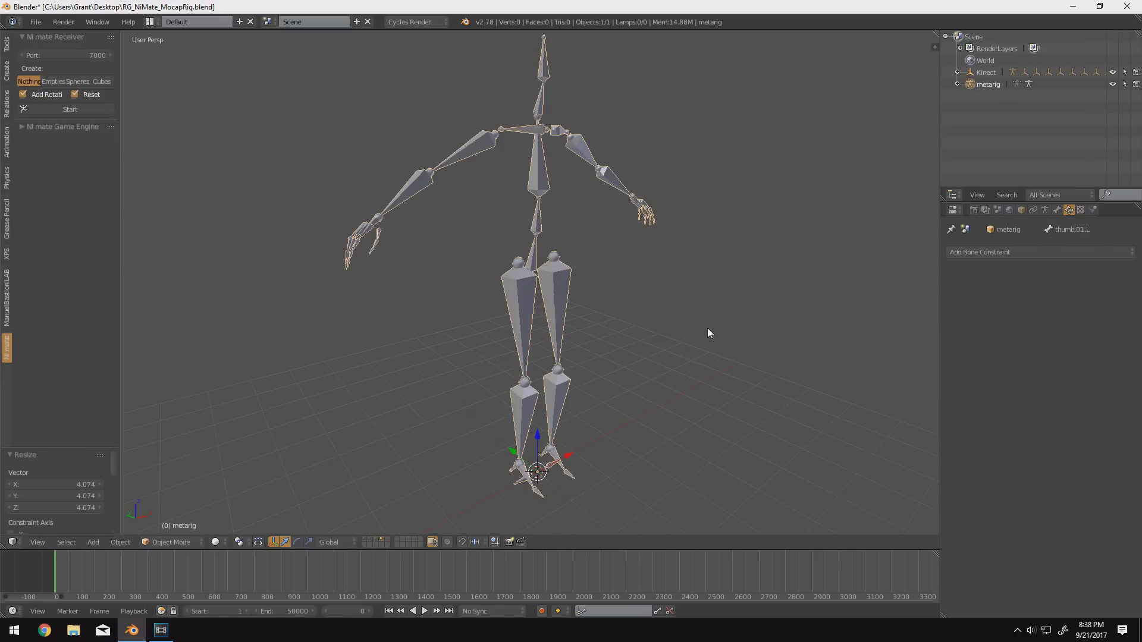
Step: In Edit Mode, delete the first hand's finger and thumb bones
{"action": "middle_click_drag", "start_coordinate": [673, 338], "coordinate": [645, 338]}
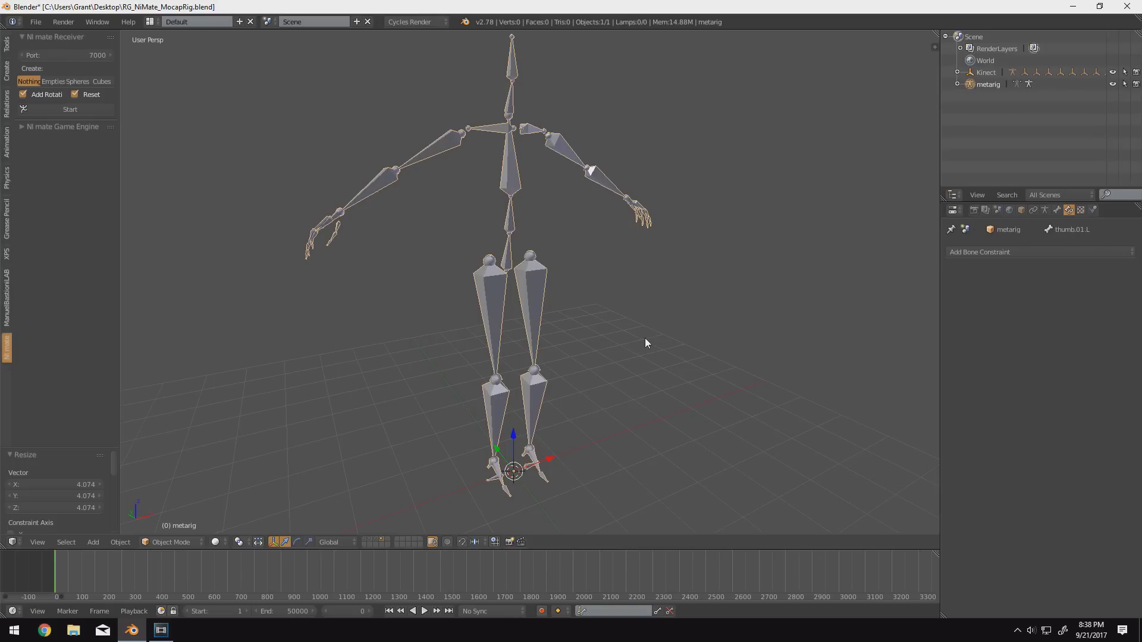
{"action": "middle_click_drag", "start_coordinate": [645, 338], "coordinate": [584, 296]}
{"action": "key", "text": "Tab"}
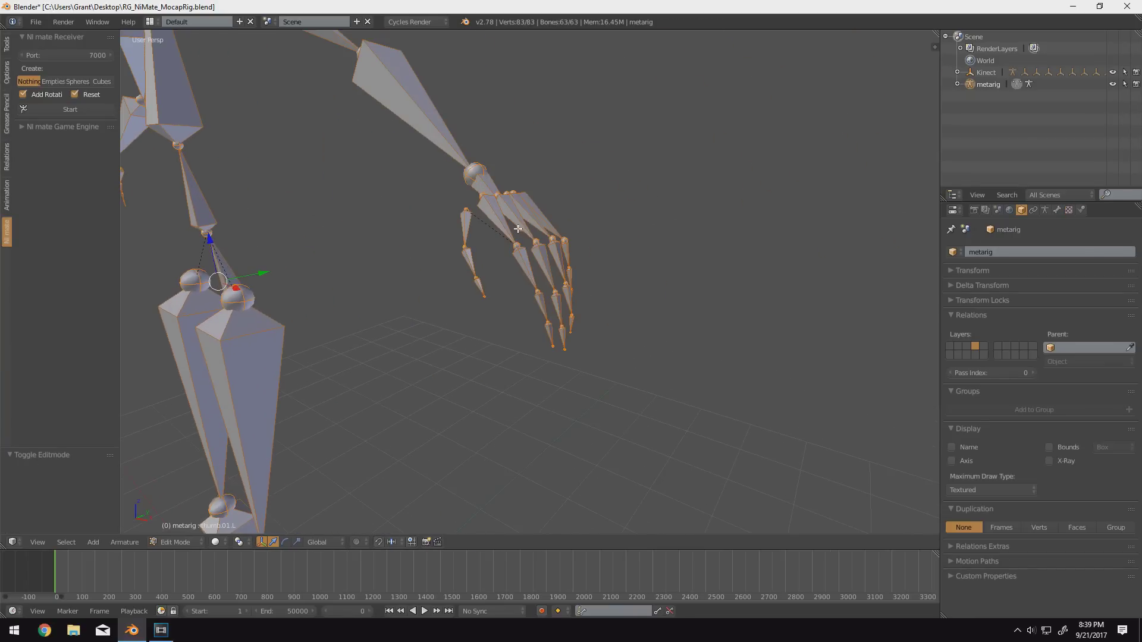
{"action": "key", "text": "a"}
{"action": "middle_click_drag", "start_coordinate": [517, 229], "coordinate": [525, 285]}
{"action": "right_click", "coordinate": [526, 291]}
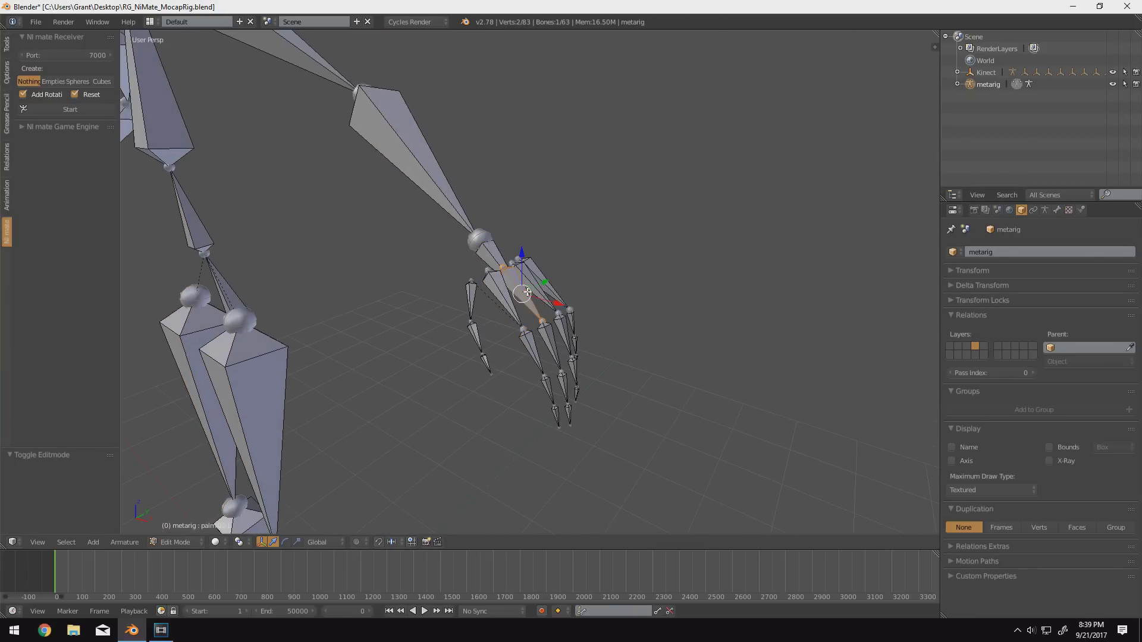
{"action": "key", "text": "shift+bracketright"}
{"action": "key", "text": "shift+bracketright"}
{"action": "key", "text": "Delete"}
{"action": "right_click", "coordinate": [474, 295]}
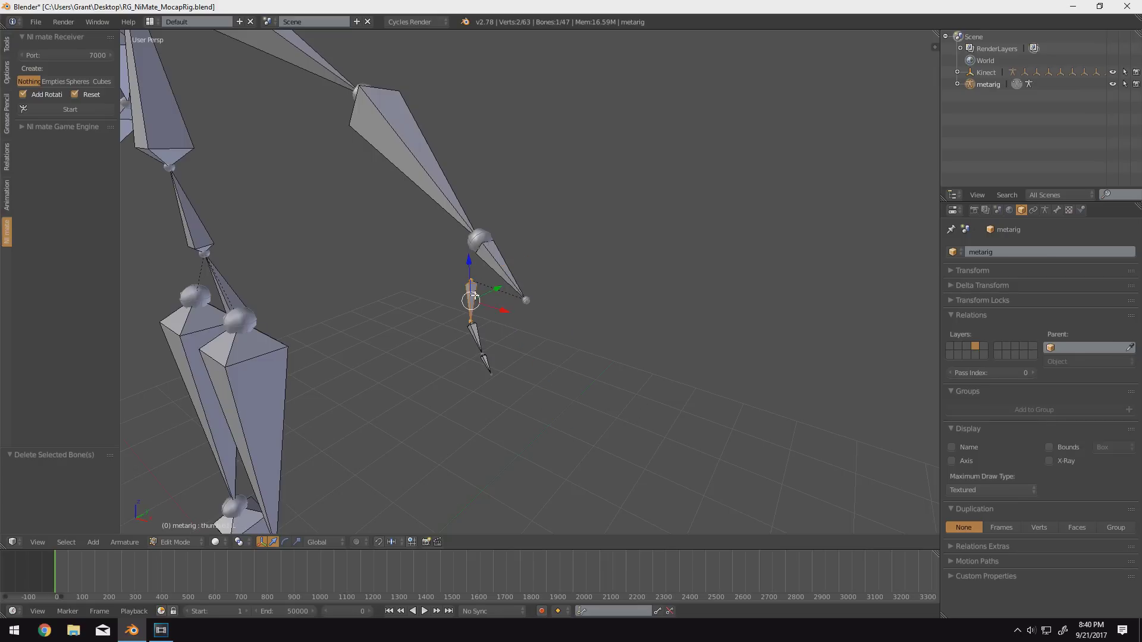
Step: Delete the other hand's finger and thumb bones
{"action": "key", "text": "shift+bracketright"}
{"action": "key", "text": "shift+bracketright"}
{"action": "key", "text": "Delete"}
{"action": "middle_click_drag", "start_coordinate": [474, 295], "coordinate": [515, 285]}
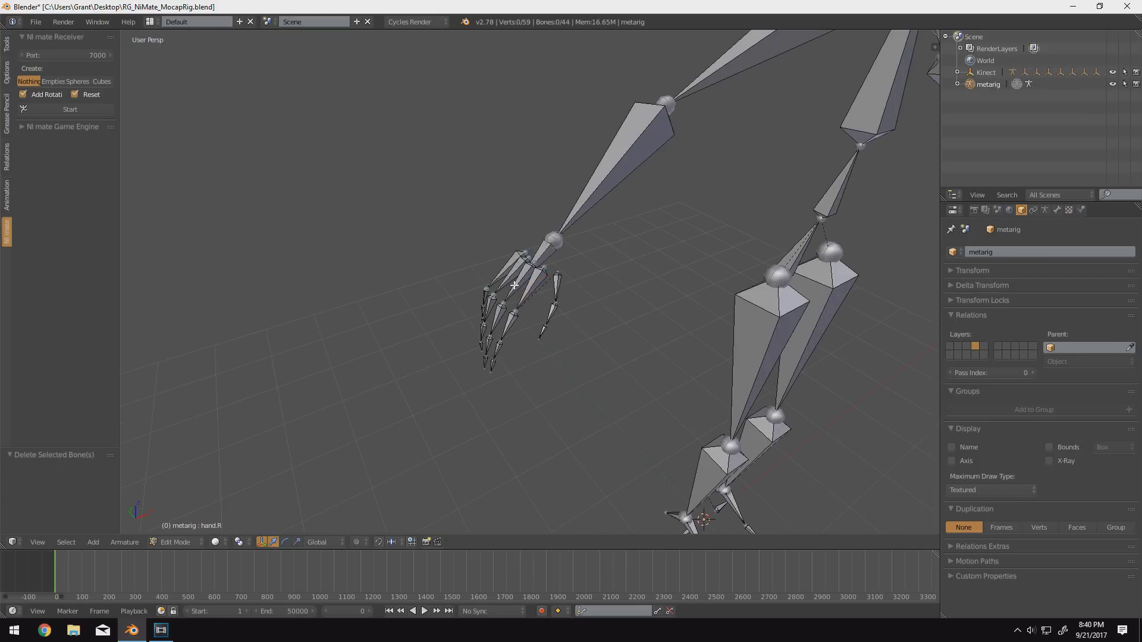
{"action": "right_click", "coordinate": [515, 286]}
{"action": "key", "text": "shift+bracketright"}
{"action": "key", "text": "shift+bracketright"}
{"action": "key", "text": "Delete"}
Step: Delete the heel and toe bones from both feet
{"action": "middle_click_drag", "start_coordinate": [523, 377], "coordinate": [672, 302]}
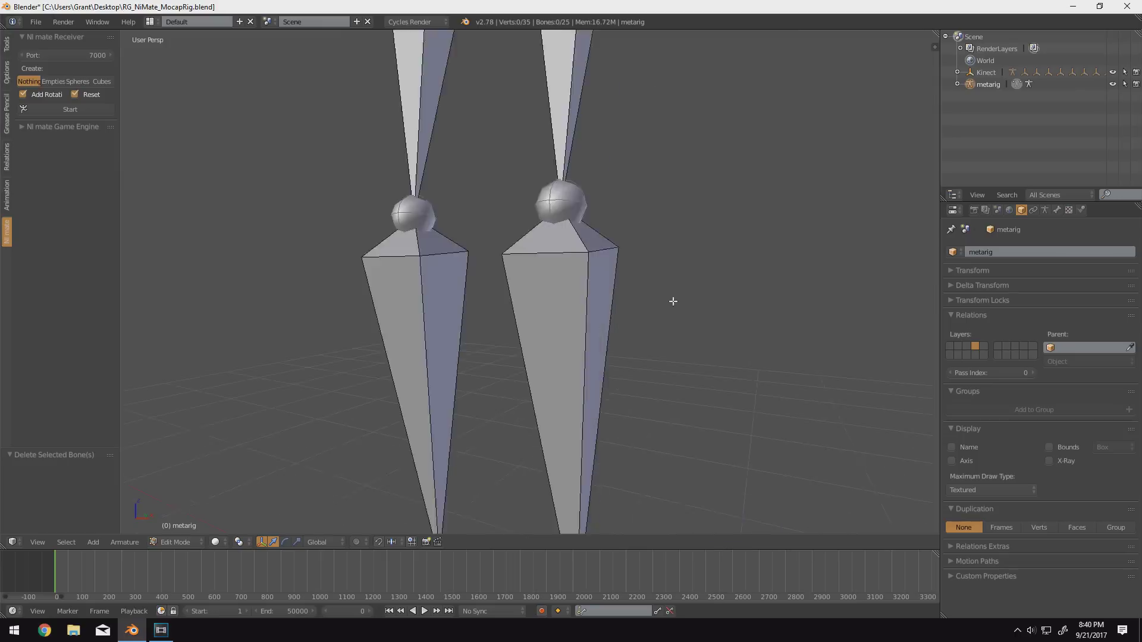
{"action": "scroll", "coordinate": [672, 302], "scroll_direction": "down", "scroll_amount": 5}
{"action": "right_click", "coordinate": [518, 372]}
{"action": "key", "text": "Delete"}
{"action": "left_click", "coordinate": [548, 370]}
{"action": "right_click", "coordinate": [416, 374]}
{"action": "key", "text": "Delete"}
{"action": "left_click", "coordinate": [433, 348]}
{"action": "right_click", "coordinate": [333, 349]}
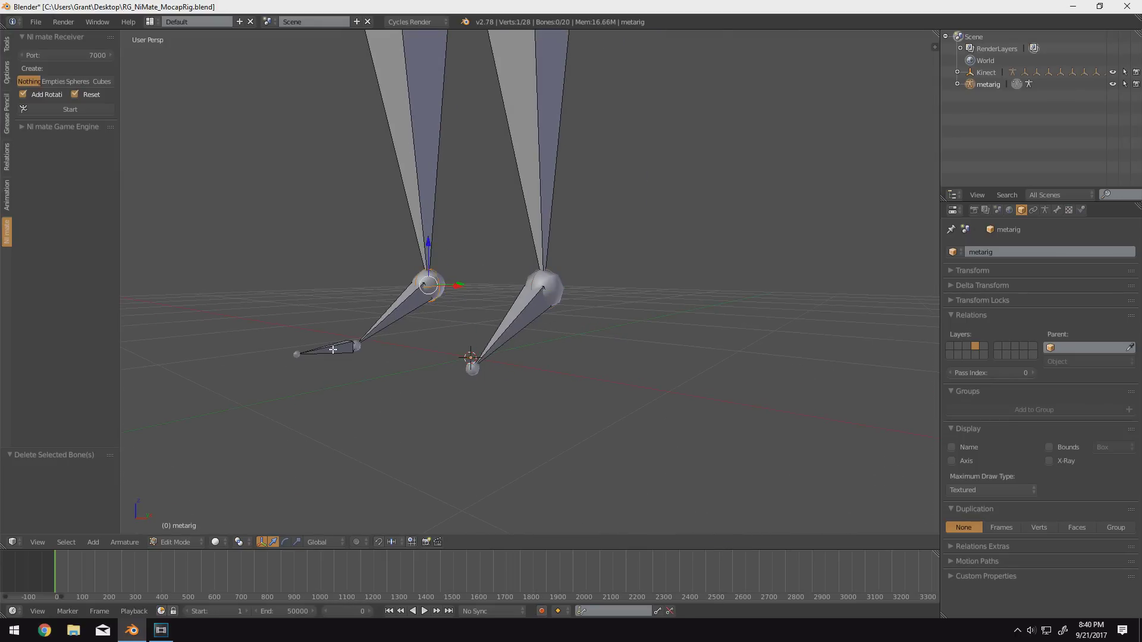
{"action": "key", "text": "Delete"}
{"action": "middle_click_drag", "start_coordinate": [333, 350], "coordinate": [583, 425]}
Step: Return the trimmed metarig to Object Mode and save the file with Ctrl+S
{"action": "key", "text": "Tab"}
{"action": "key", "text": "ctrl+s"}
{"action": "left_click", "coordinate": [574, 293]}
{"action": "scroll", "coordinate": [594, 392], "scroll_direction": "down", "scroll_amount": 3}
{"action": "scroll", "coordinate": [594, 391], "scroll_direction": "up", "scroll_amount": 2}
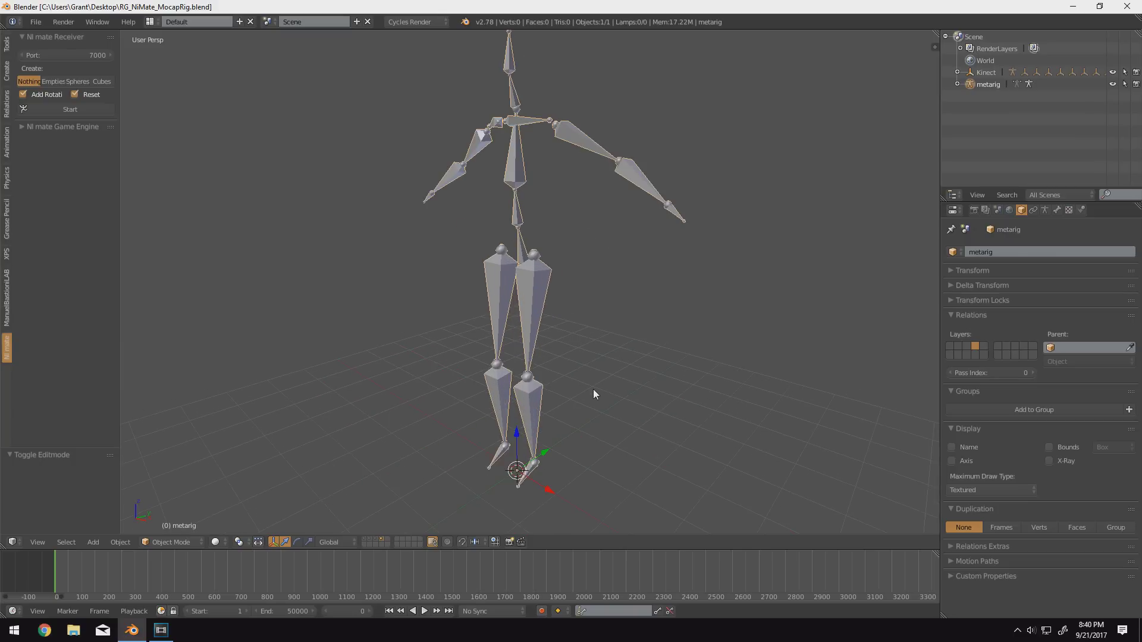
{"action": "key", "text": "Tab"}
{"action": "scroll", "coordinate": [570, 380], "scroll_direction": "up", "scroll_amount": 5}
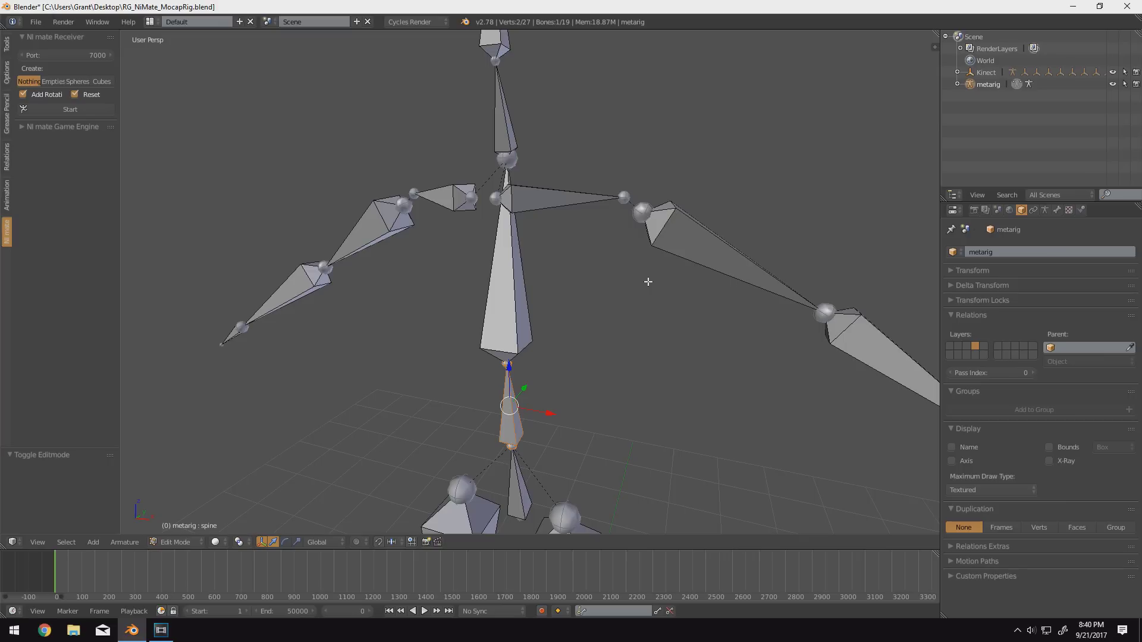
Step: Tick Connected in the Bone properties so upper_arm.L joins its shoulder bone
{"action": "right_click", "coordinate": [685, 245]}
{"action": "right_click", "coordinate": [696, 249]}
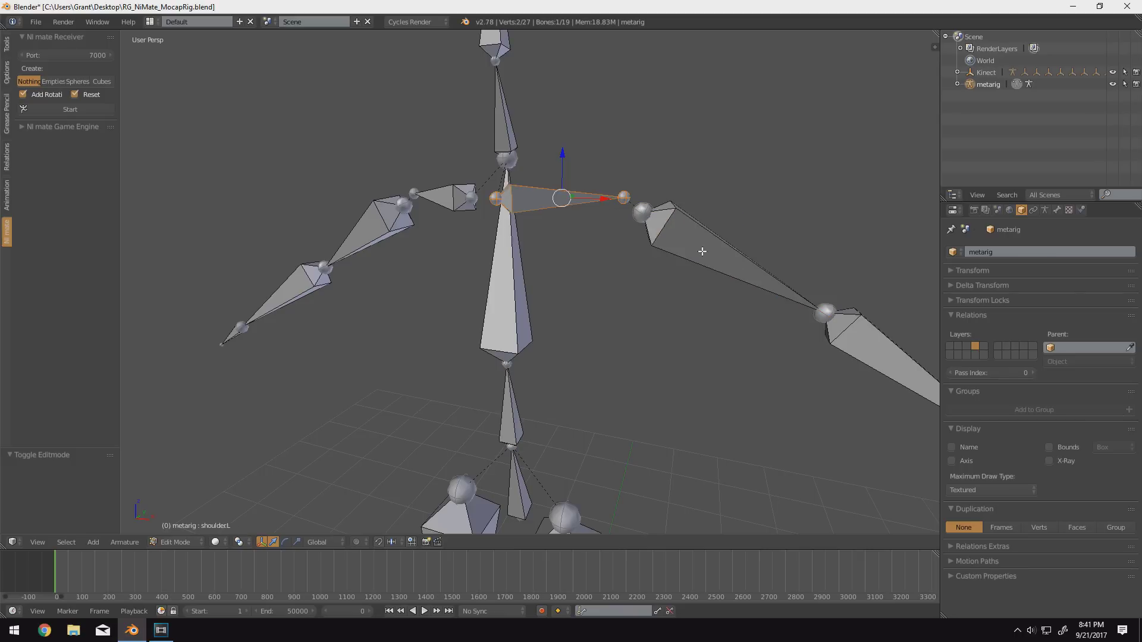
{"action": "right_click", "coordinate": [678, 243]}
{"action": "right_click", "coordinate": [688, 239]}
{"action": "right_click", "coordinate": [687, 238]}
{"action": "right_click", "coordinate": [688, 239]}
{"action": "right_click", "coordinate": [688, 238]}
{"action": "middle_click_drag", "start_coordinate": [687, 239], "coordinate": [692, 357]}
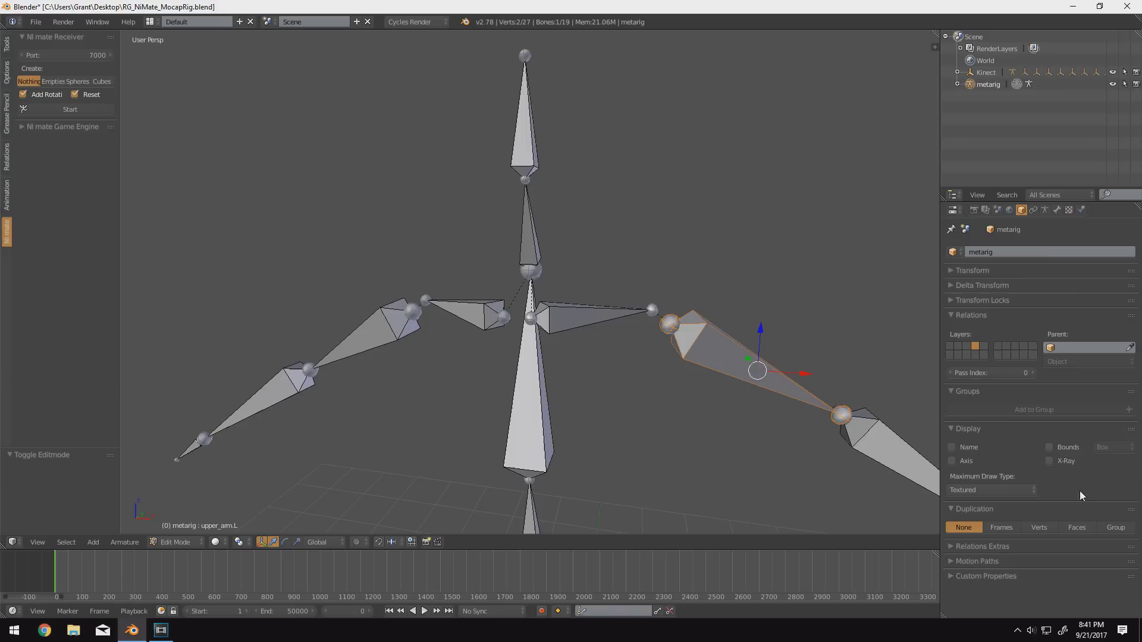
{"action": "left_click", "coordinate": [1057, 210]}
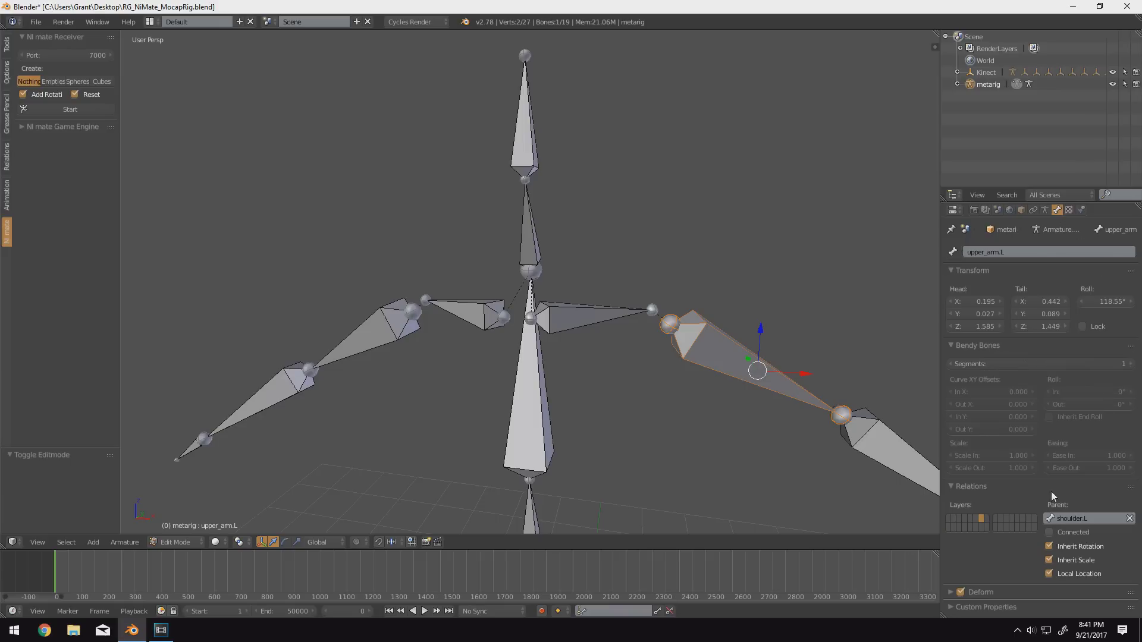
{"action": "left_click", "coordinate": [1050, 532]}
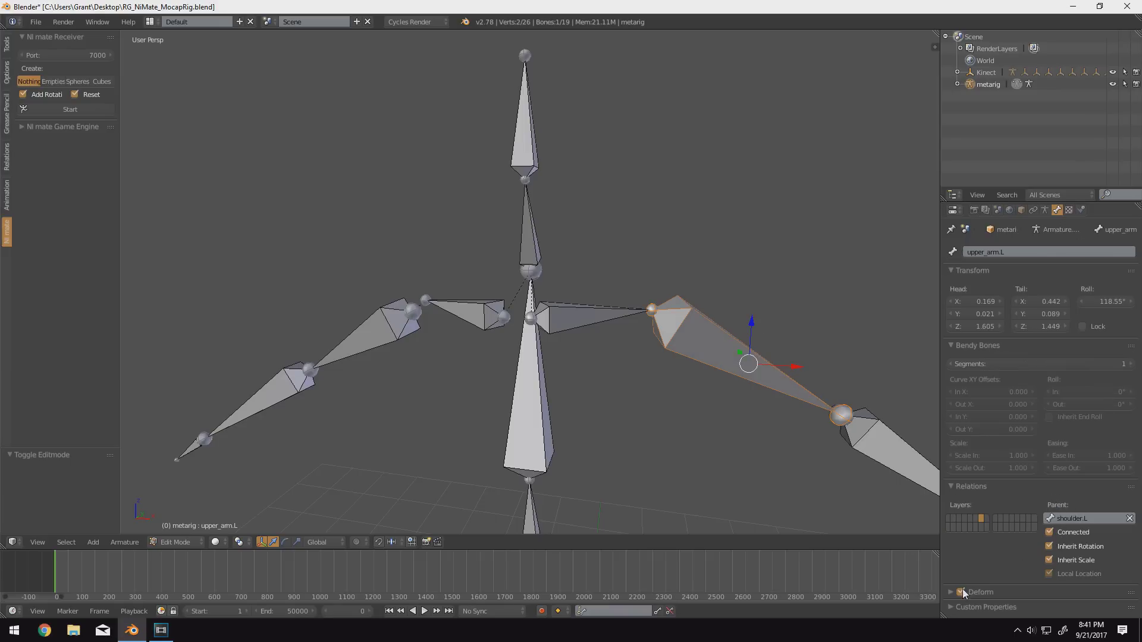
Step: Select the right upper arm bone, then return the rig to Object Mode
{"action": "right_click", "coordinate": [385, 330]}
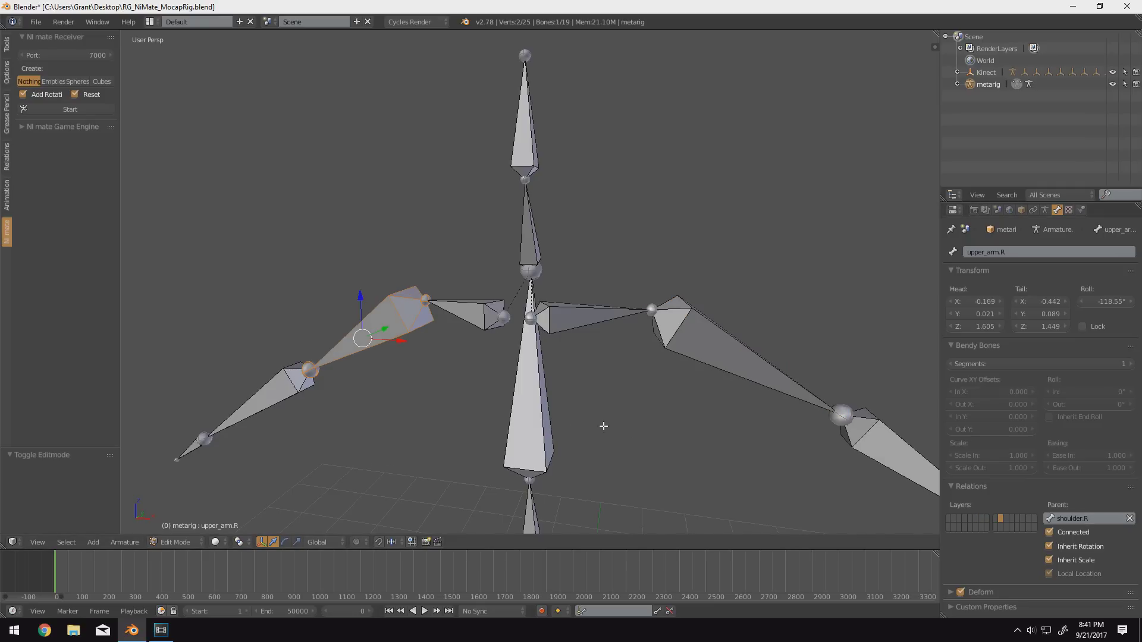
{"action": "scroll", "coordinate": [604, 425], "scroll_direction": "down", "scroll_amount": 6}
{"action": "scroll", "coordinate": [644, 340], "scroll_direction": "up", "scroll_amount": 8}
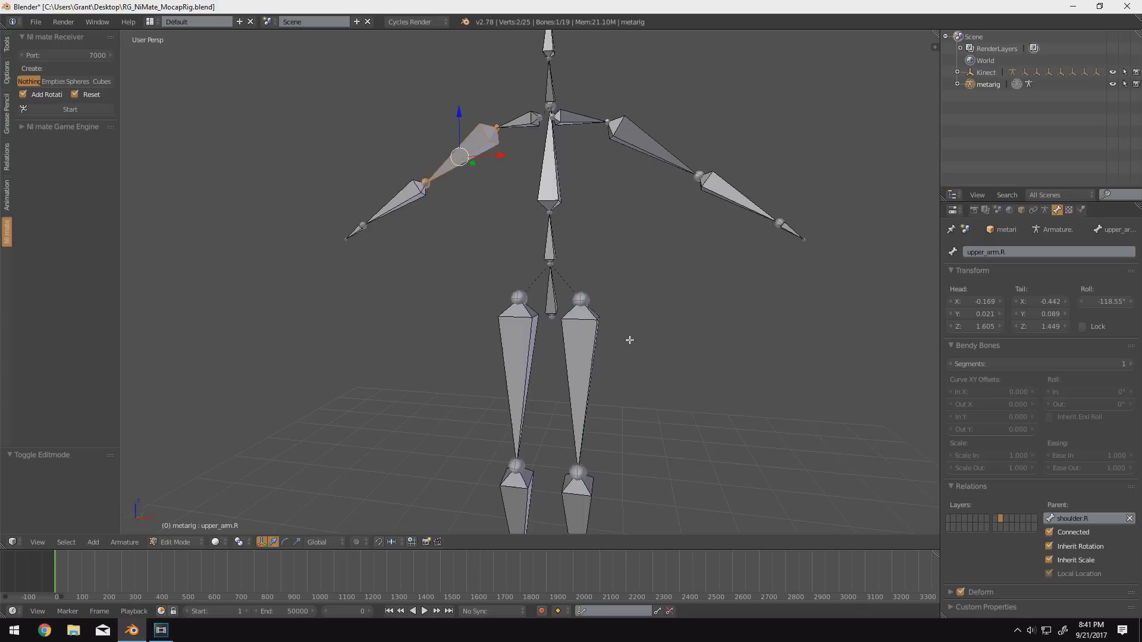
{"action": "scroll", "coordinate": [651, 341], "scroll_direction": "down", "scroll_amount": 8}
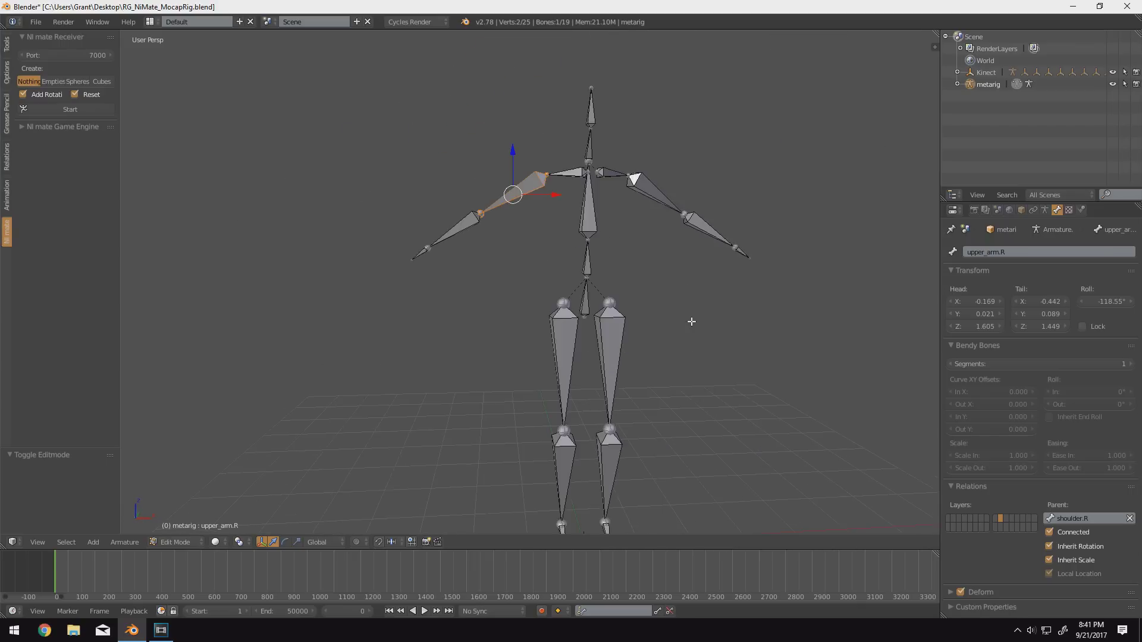
{"action": "scroll", "coordinate": [691, 321], "scroll_direction": "up", "scroll_amount": 4}
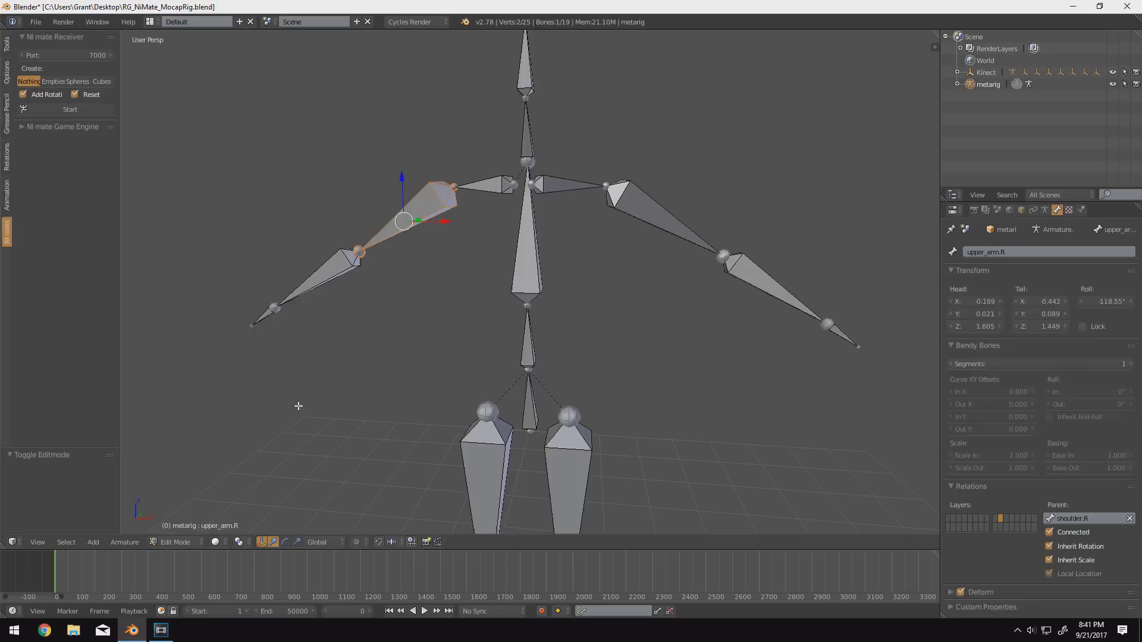
{"action": "key", "text": "Tab"}
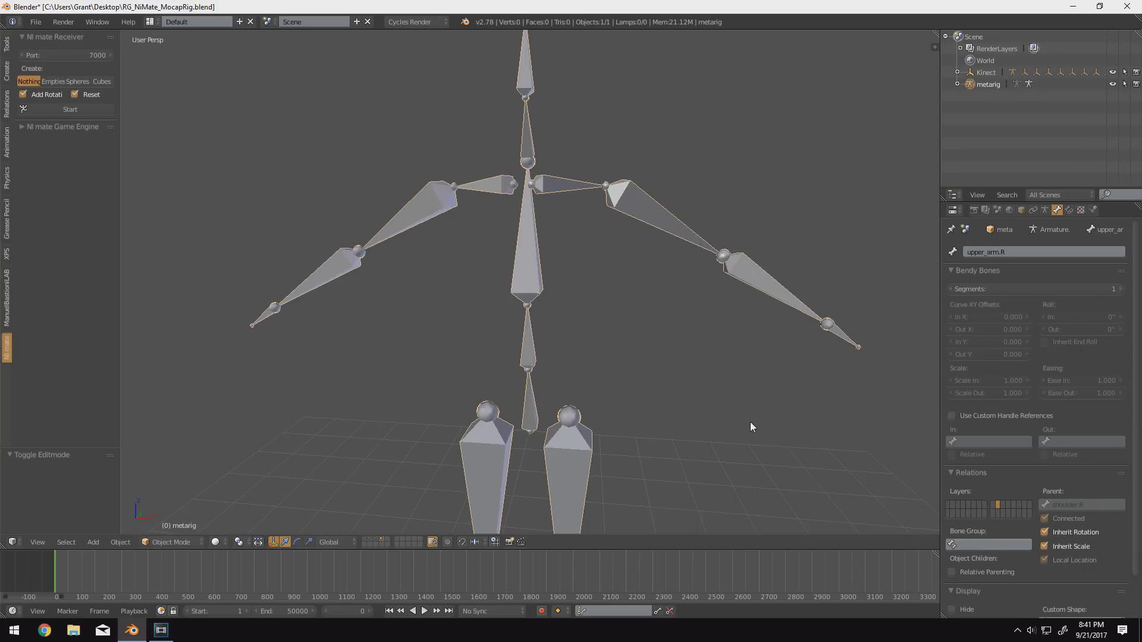
Step: Turn on Names in the metarig's Armature data settings
{"action": "left_click", "coordinate": [1045, 209]}
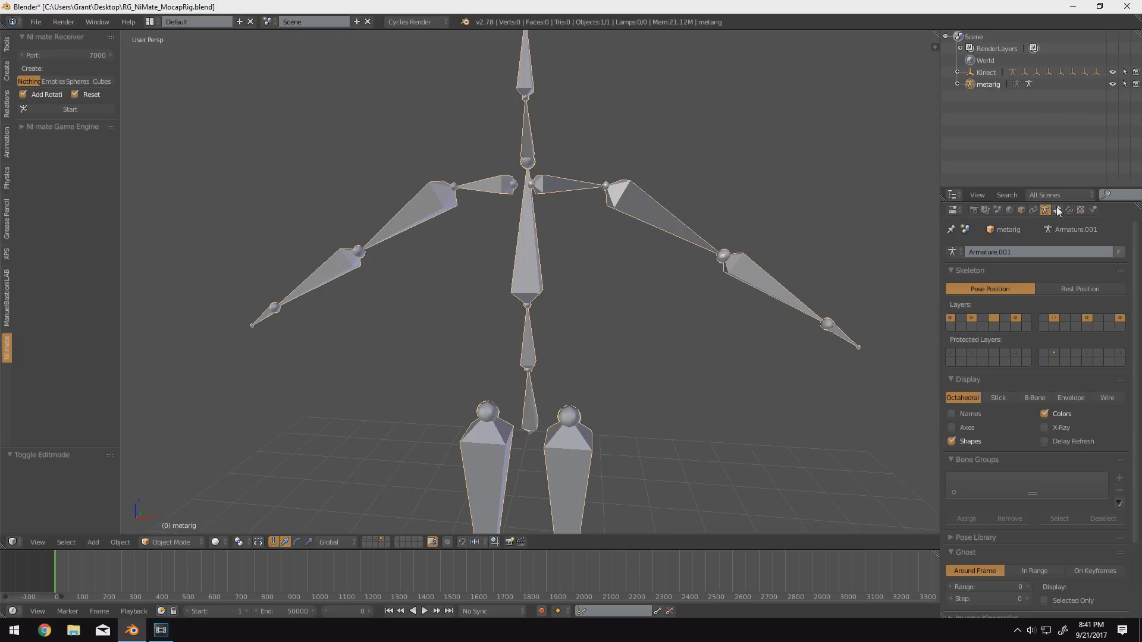
{"action": "left_click", "coordinate": [1057, 209]}
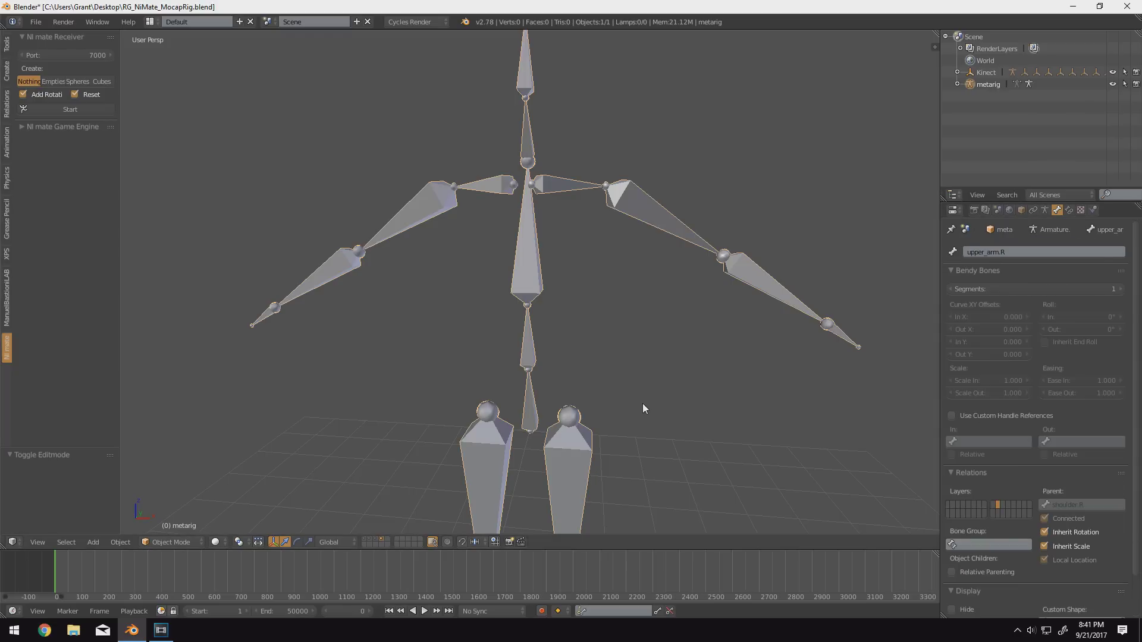
{"action": "key", "text": "Tab"}
{"action": "key", "text": "Tab"}
{"action": "scroll", "coordinate": [642, 404], "scroll_direction": "down", "scroll_amount": 2}
{"action": "left_click", "coordinate": [1045, 209]}
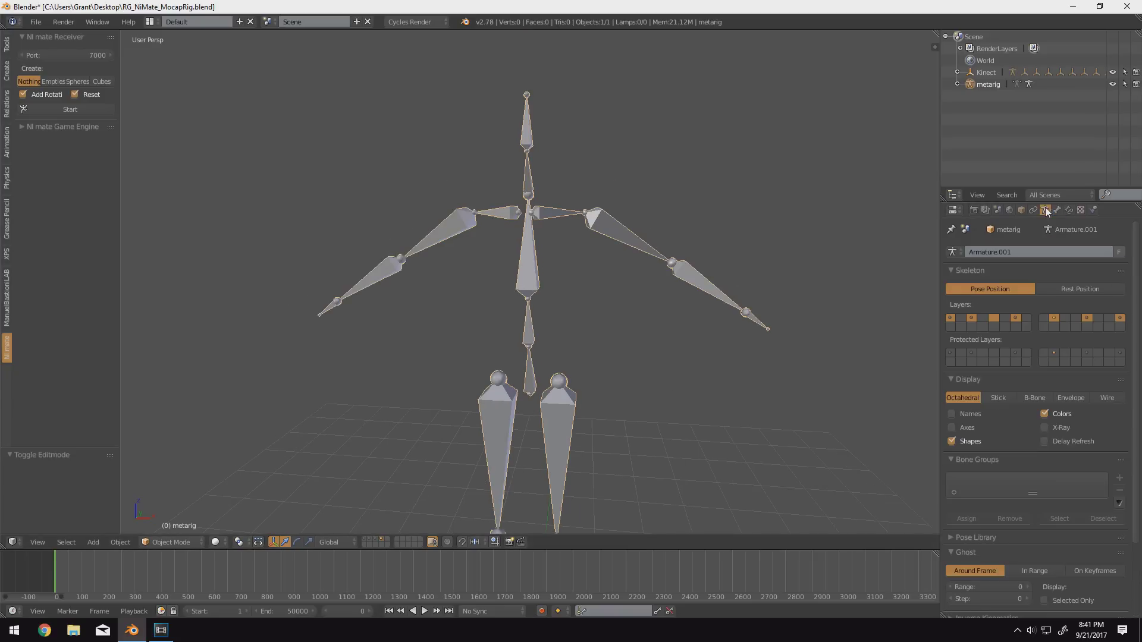
{"action": "left_click", "coordinate": [969, 415]}
{"action": "middle_click_drag", "start_coordinate": [833, 400], "coordinate": [537, 380]}
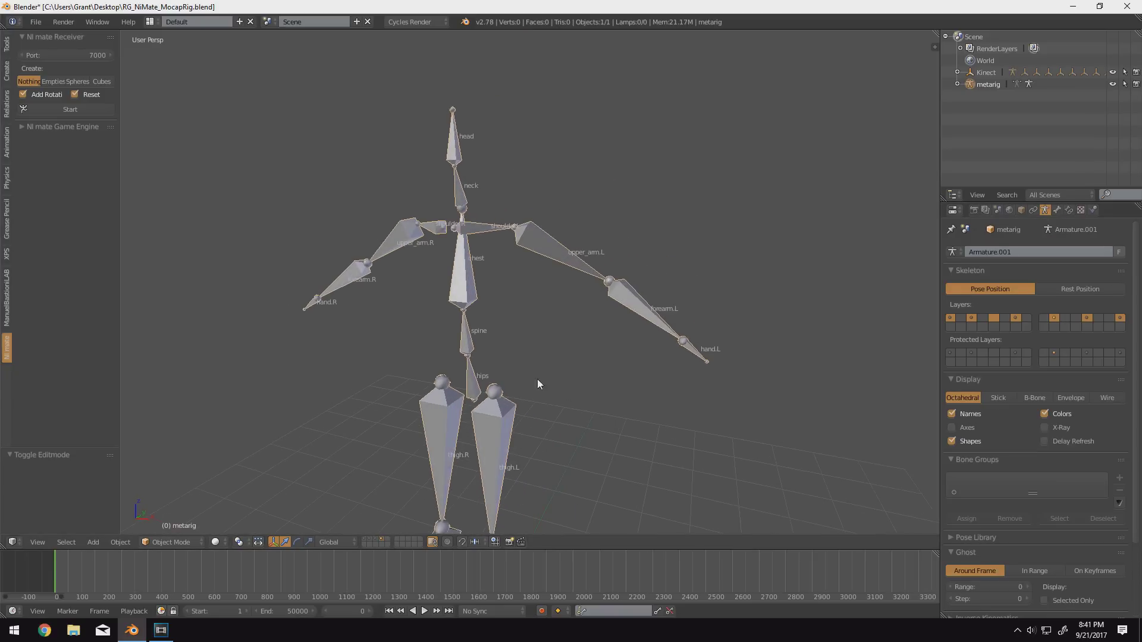
Step: Reveal the Kinect layer and show the Capture armature's bone names, then reselect the metarig
{"action": "left_click", "coordinate": [369, 540], "text": "shift"}
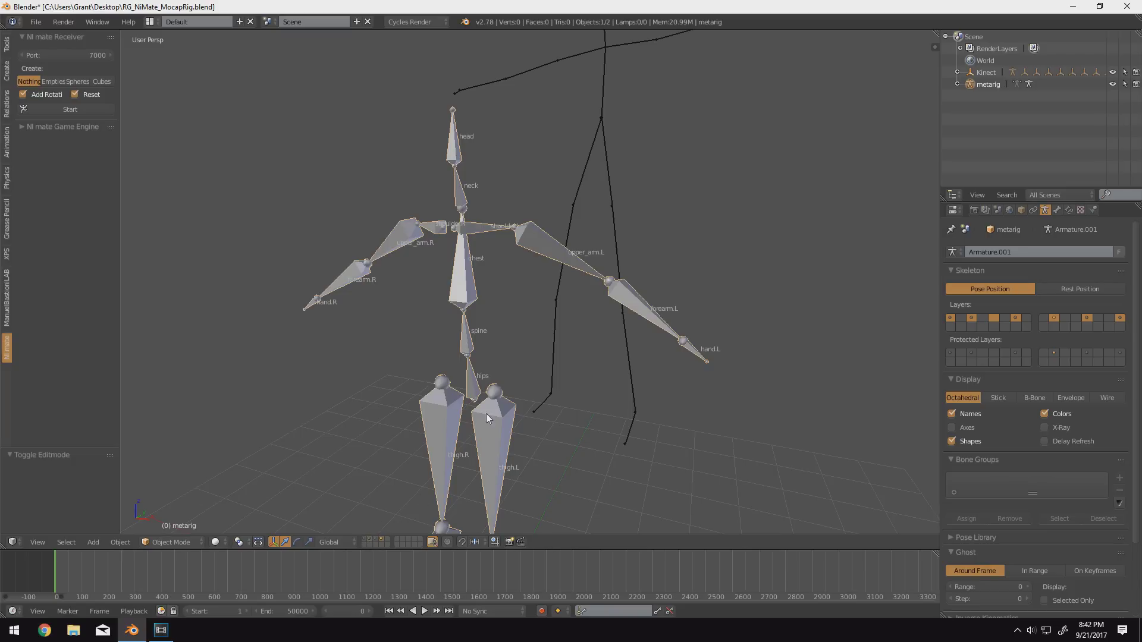
{"action": "middle_click_drag", "start_coordinate": [486, 413], "coordinate": [552, 101]}
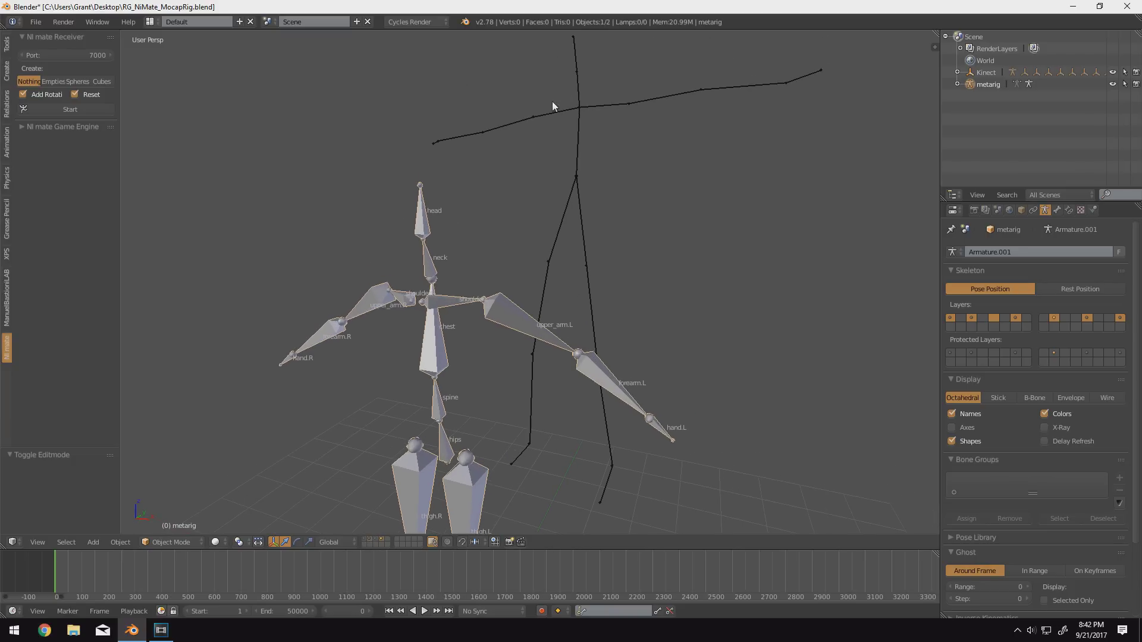
{"action": "right_click", "coordinate": [593, 112]}
{"action": "left_click", "coordinate": [965, 414]}
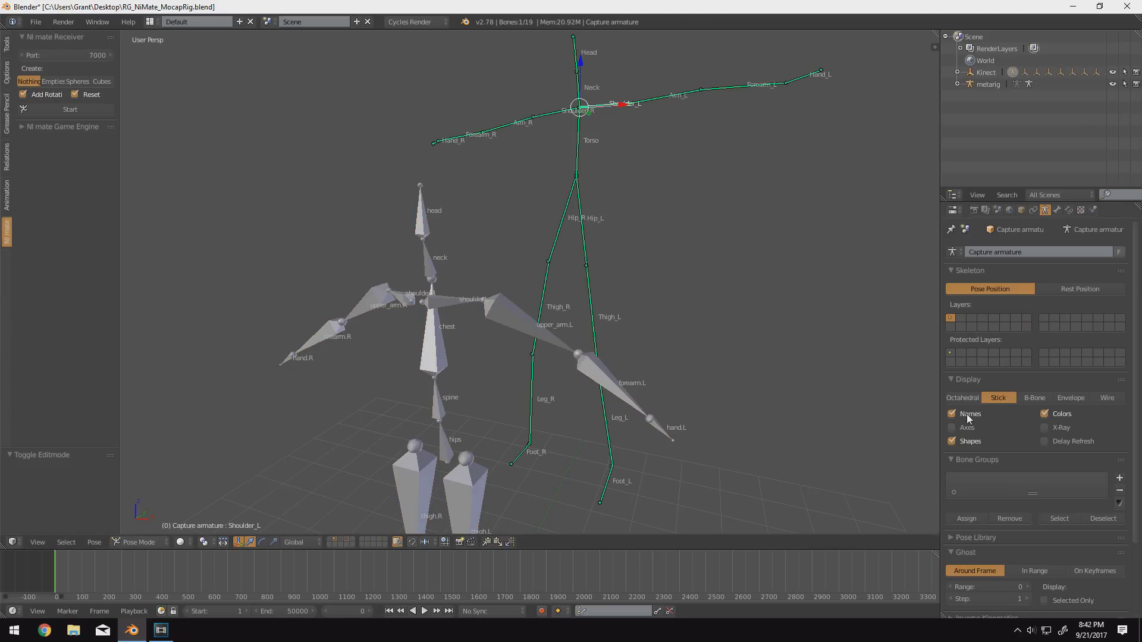
{"action": "middle_click_drag", "start_coordinate": [598, 156], "coordinate": [627, 204]}
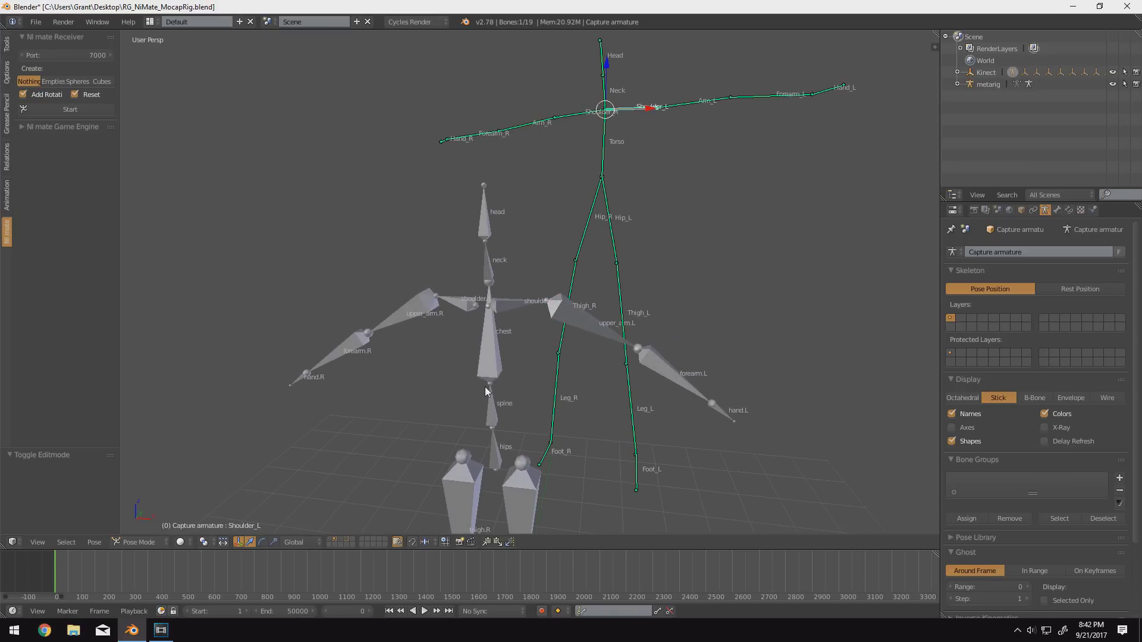
{"action": "middle_click_drag", "start_coordinate": [496, 484], "coordinate": [500, 454], "text": "shift"}
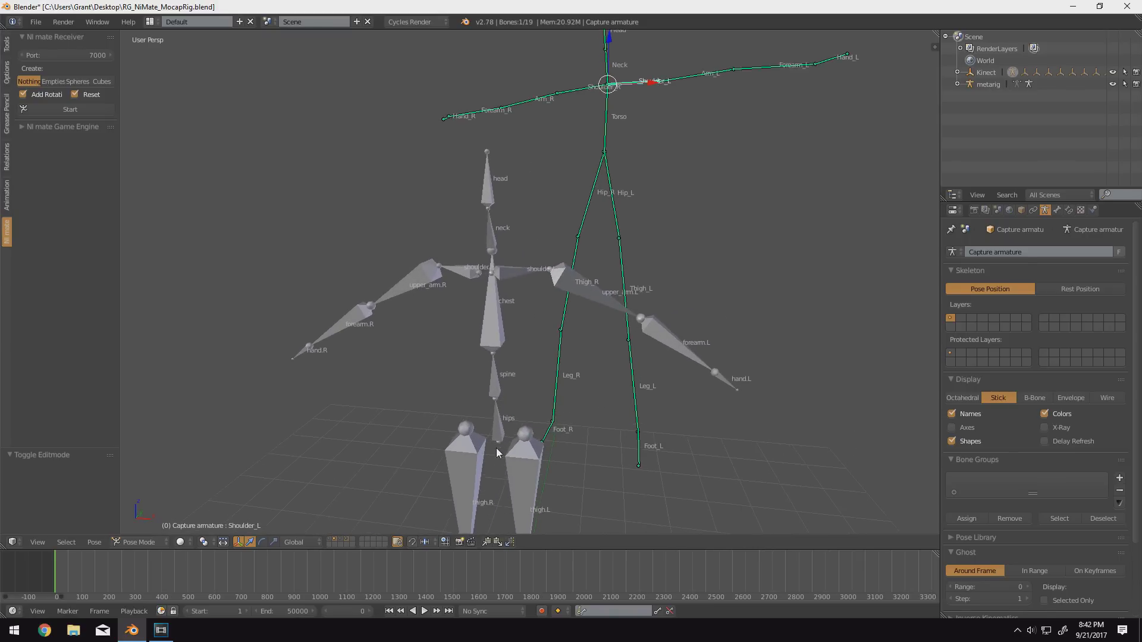
{"action": "right_click", "coordinate": [610, 131]}
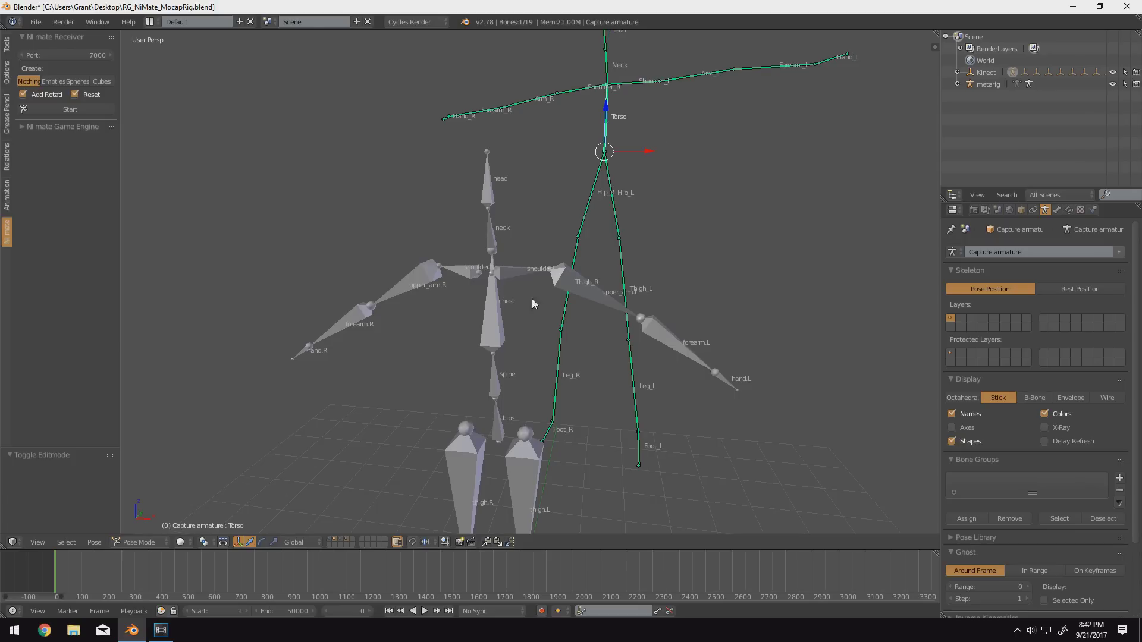
{"action": "key", "text": "ctrl+Tab"}
{"action": "right_click", "coordinate": [501, 436]}
Step: Put the metarig into Pose Mode and move the whole rig by its hips bone
{"action": "left_click", "coordinate": [172, 542]}
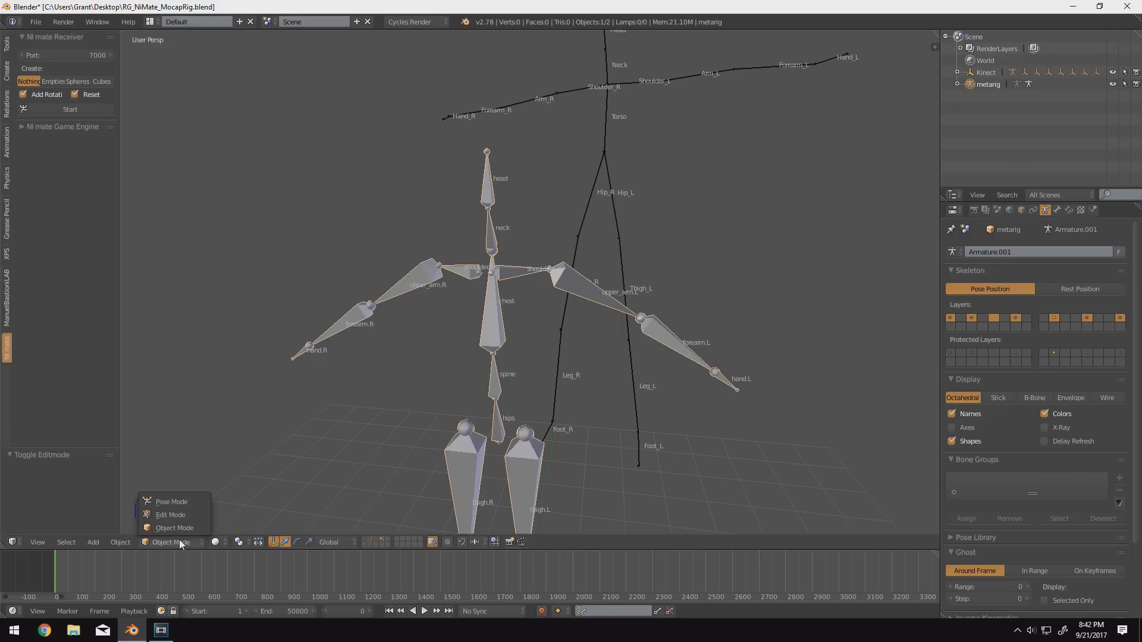
{"action": "left_click", "coordinate": [191, 500]}
{"action": "right_click", "coordinate": [506, 424]}
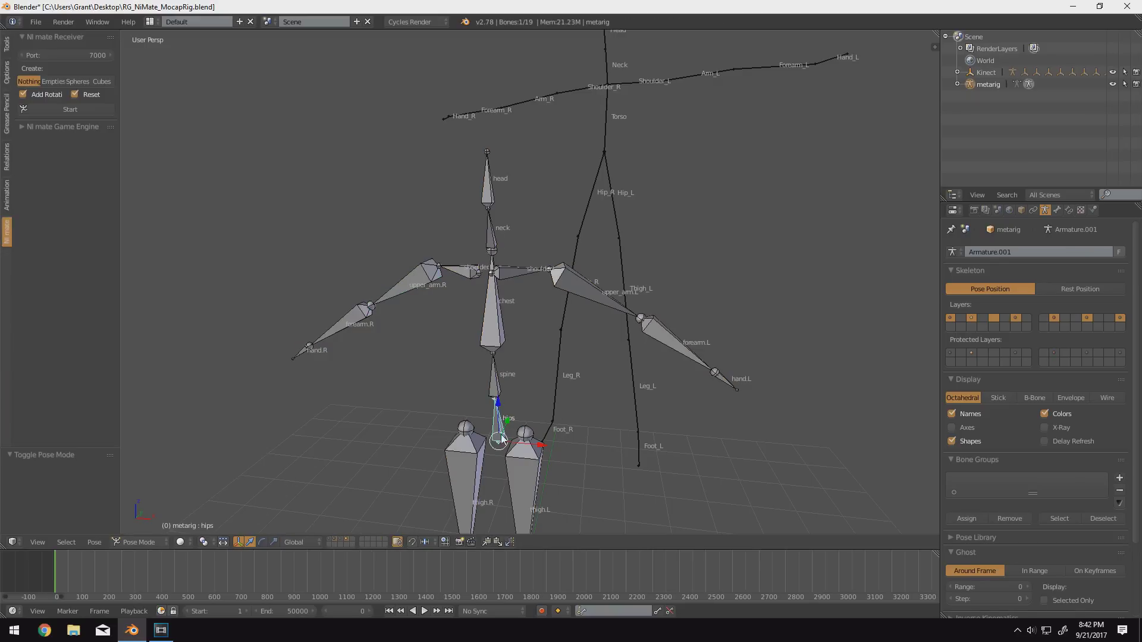
{"action": "middle_click_drag", "start_coordinate": [506, 424], "coordinate": [548, 372]}
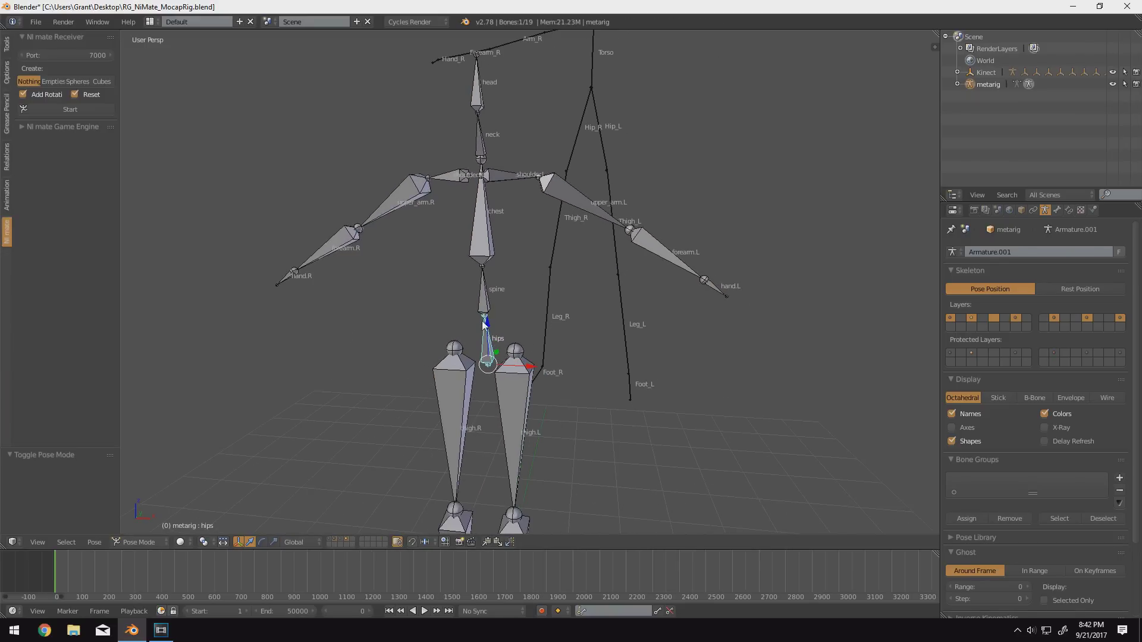
{"action": "key", "text": "g"}
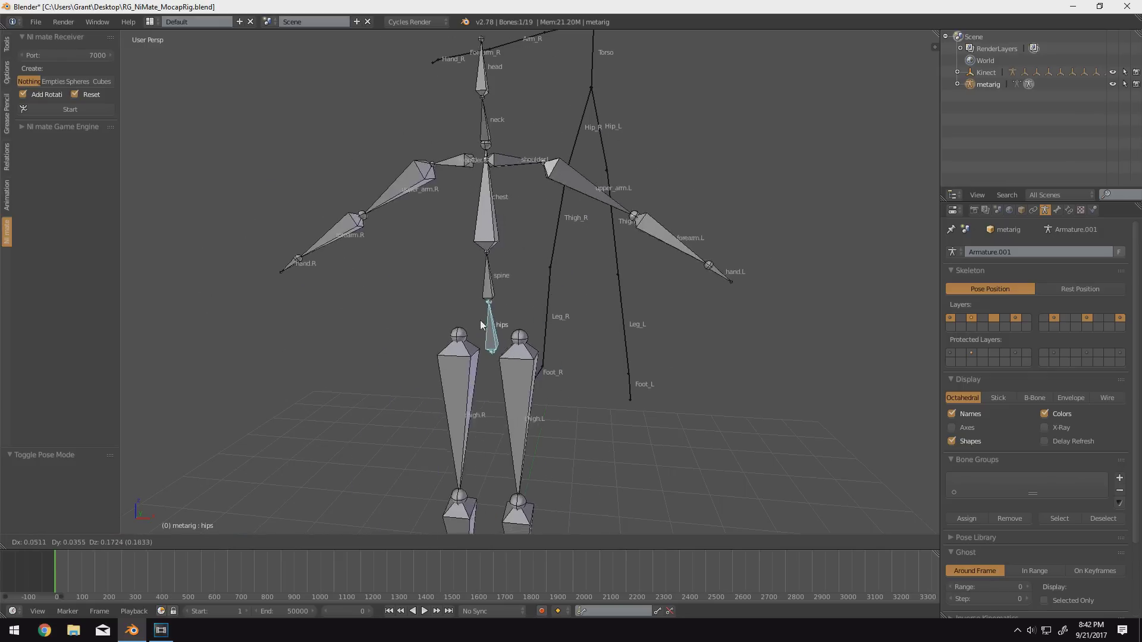
{"action": "left_click", "coordinate": [445, 303]}
Step: Test-rotate the spine and left thigh, cancel both, then shift the rig again by its hips
{"action": "right_click", "coordinate": [481, 291]}
{"action": "key", "text": "r"}
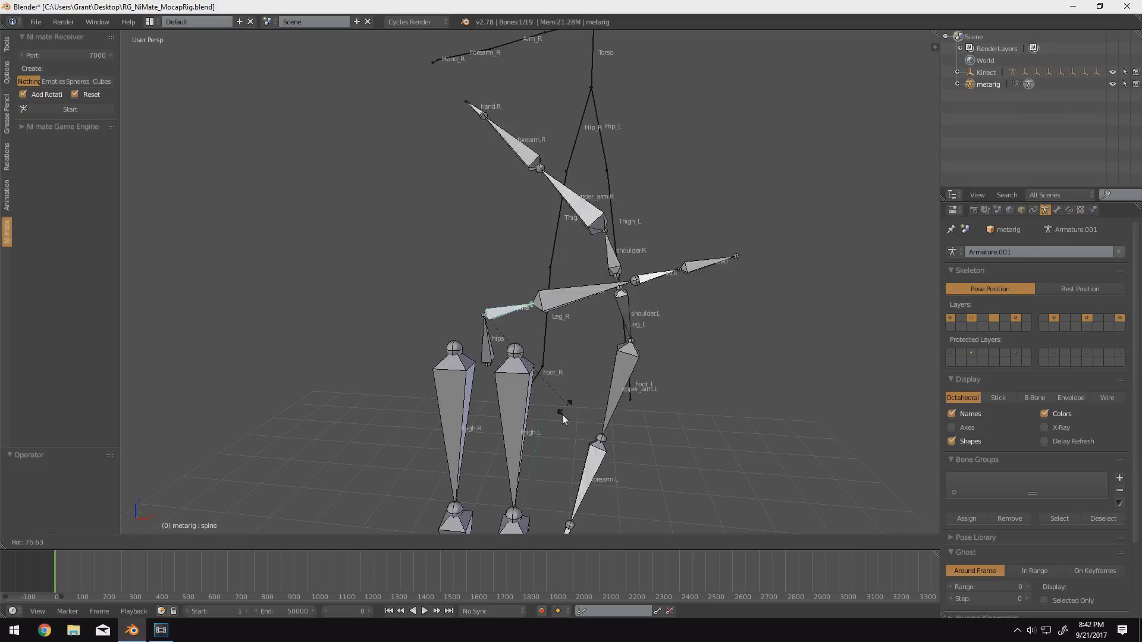
{"action": "key", "text": "Escape"}
{"action": "right_click", "coordinate": [506, 405]}
{"action": "key", "text": "r"}
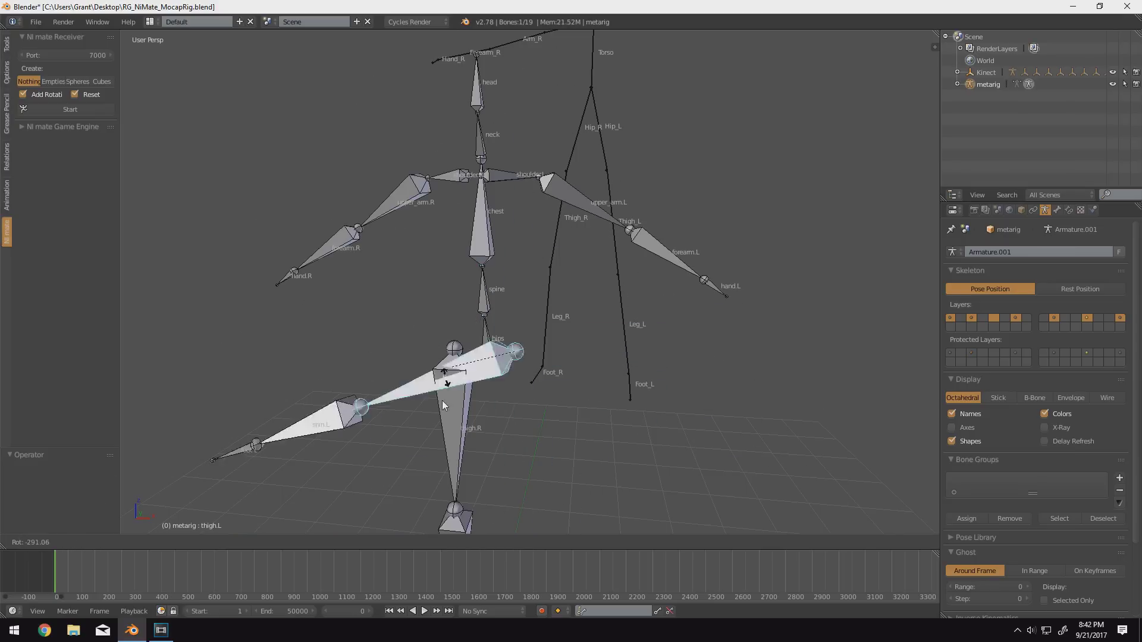
{"action": "key", "text": "Escape"}
{"action": "right_click", "coordinate": [490, 362]}
{"action": "key", "text": "g"}
{"action": "left_click", "coordinate": [537, 382]}
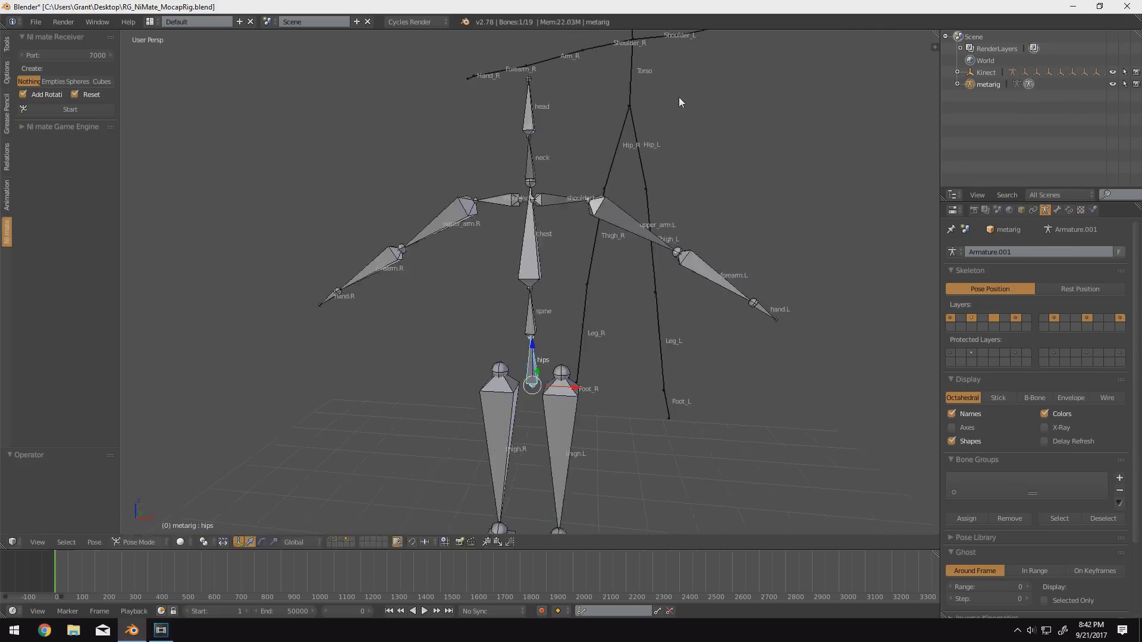
Step: Add a Copy Rotation constraint to the hips targeting the Capture armature's Torso bone
{"action": "left_click", "coordinate": [1071, 210]}
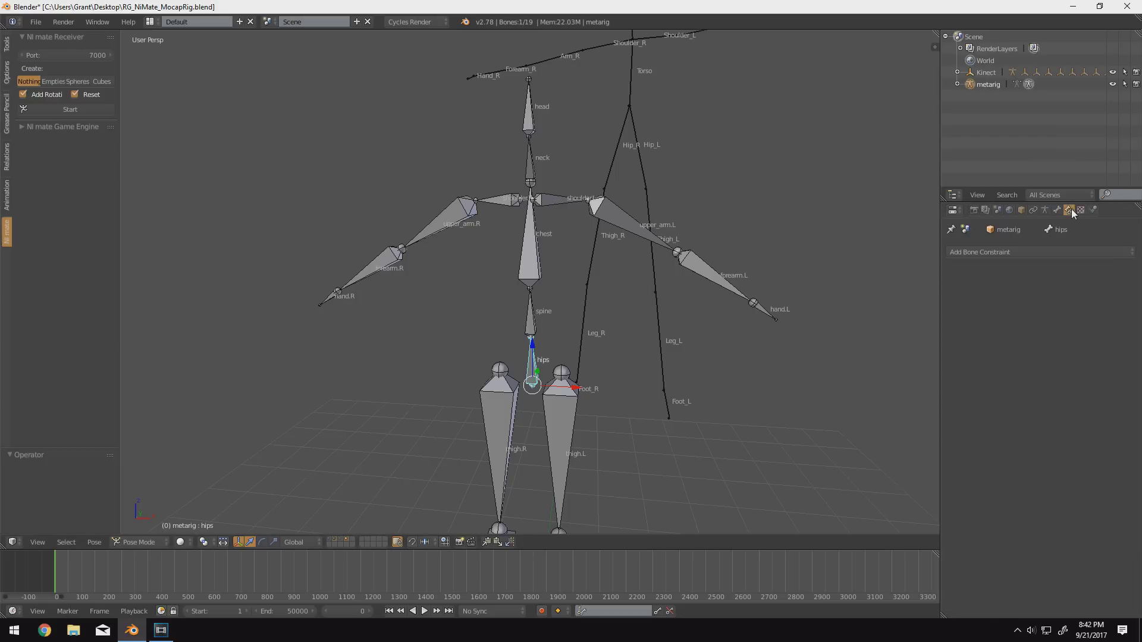
{"action": "left_click", "coordinate": [999, 253]}
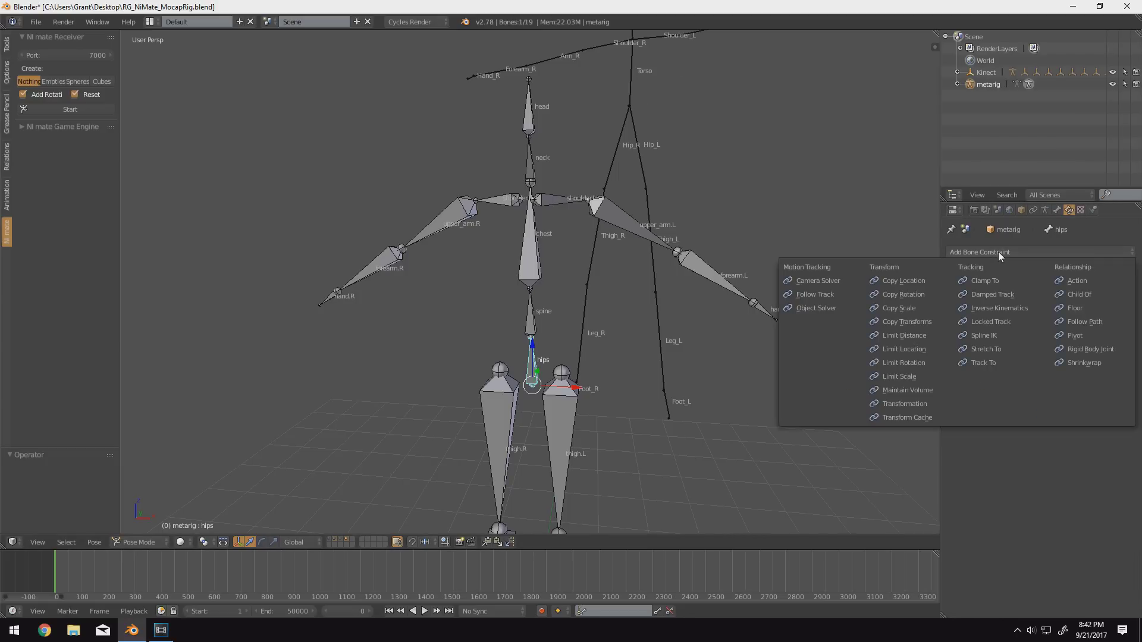
{"action": "left_click", "coordinate": [917, 293]}
{"action": "left_click", "coordinate": [1053, 298]}
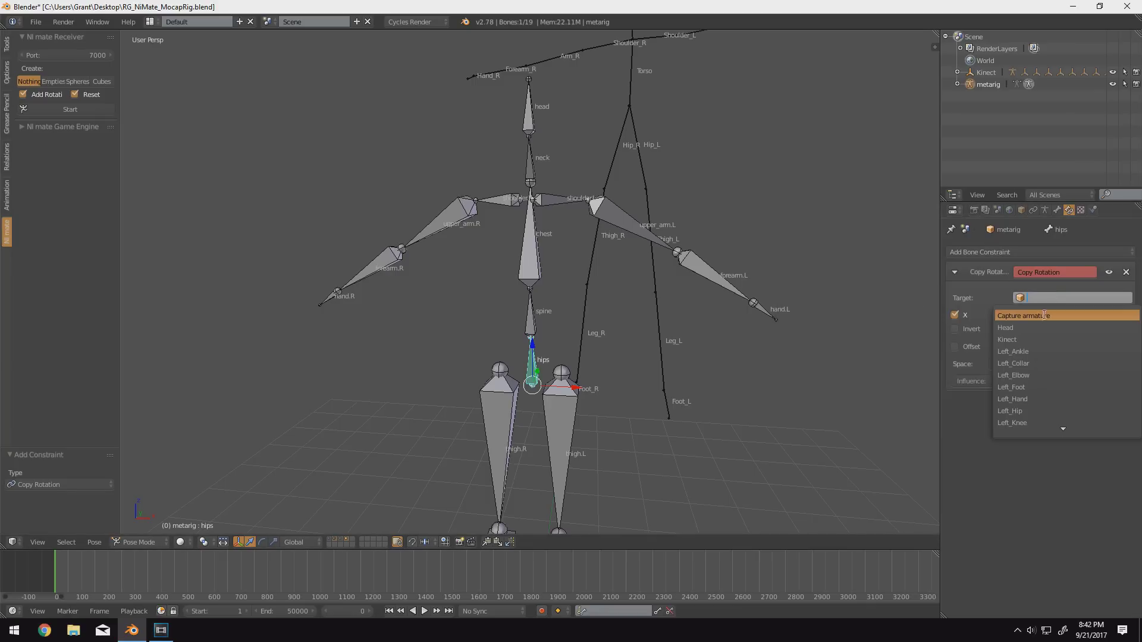
{"action": "left_click", "coordinate": [1042, 316]}
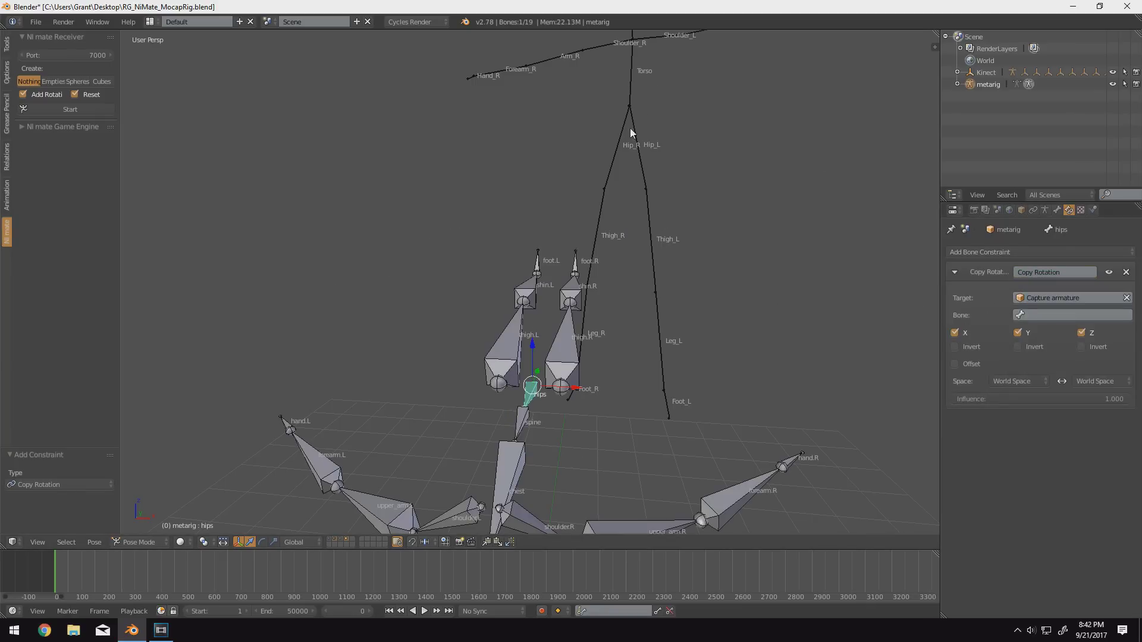
{"action": "left_click", "coordinate": [1050, 316]}
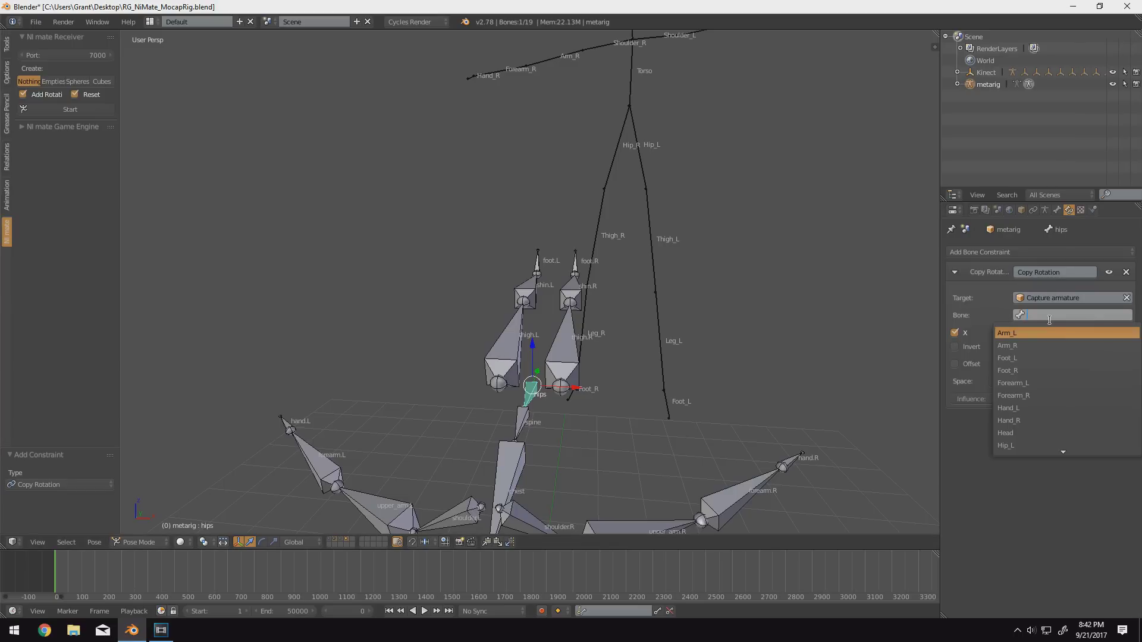
{"action": "type", "text": "tors"}
{"action": "key", "text": "Return"}
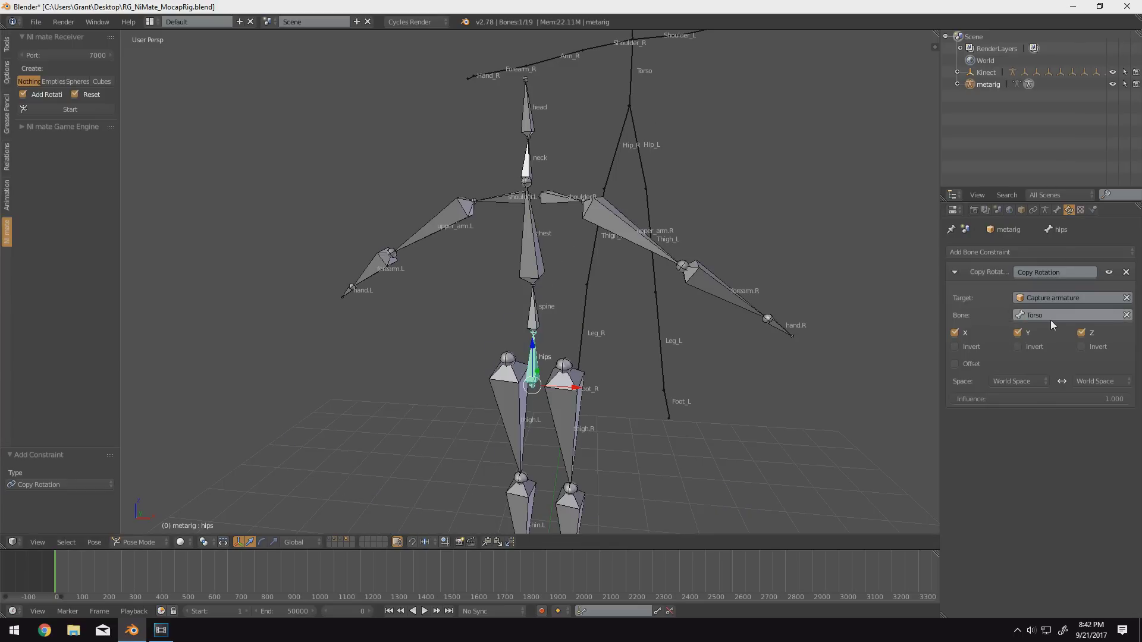
{"action": "left_click", "coordinate": [956, 272]}
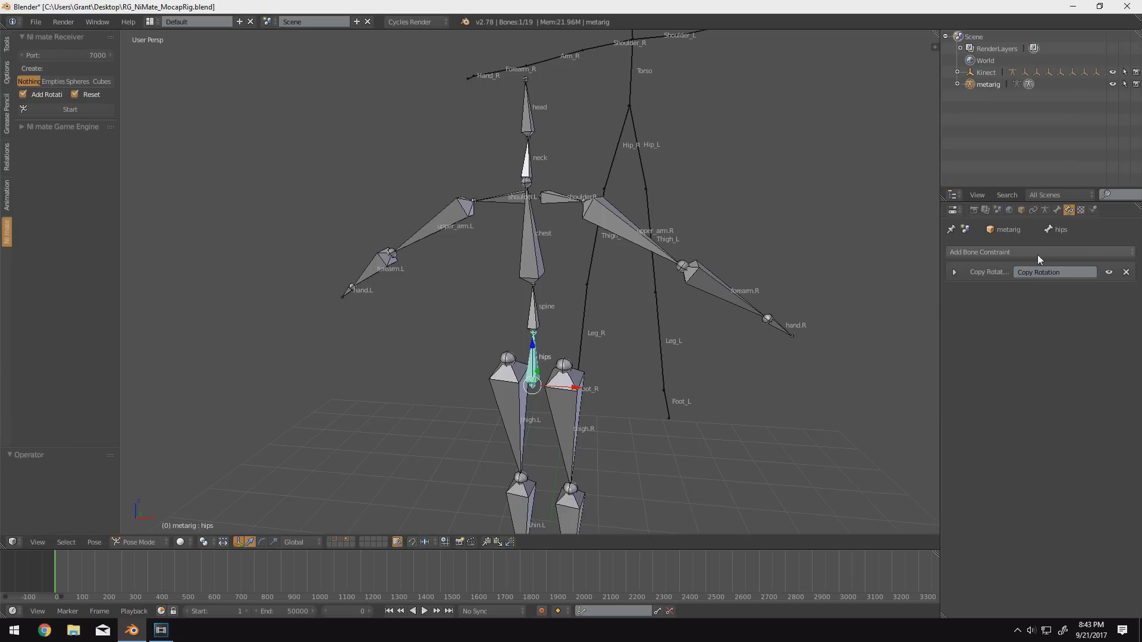
Step: Add a Copy Location constraint targeting Capture armature Torso and move it above Copy Rotation
{"action": "left_click", "coordinate": [1037, 254]}
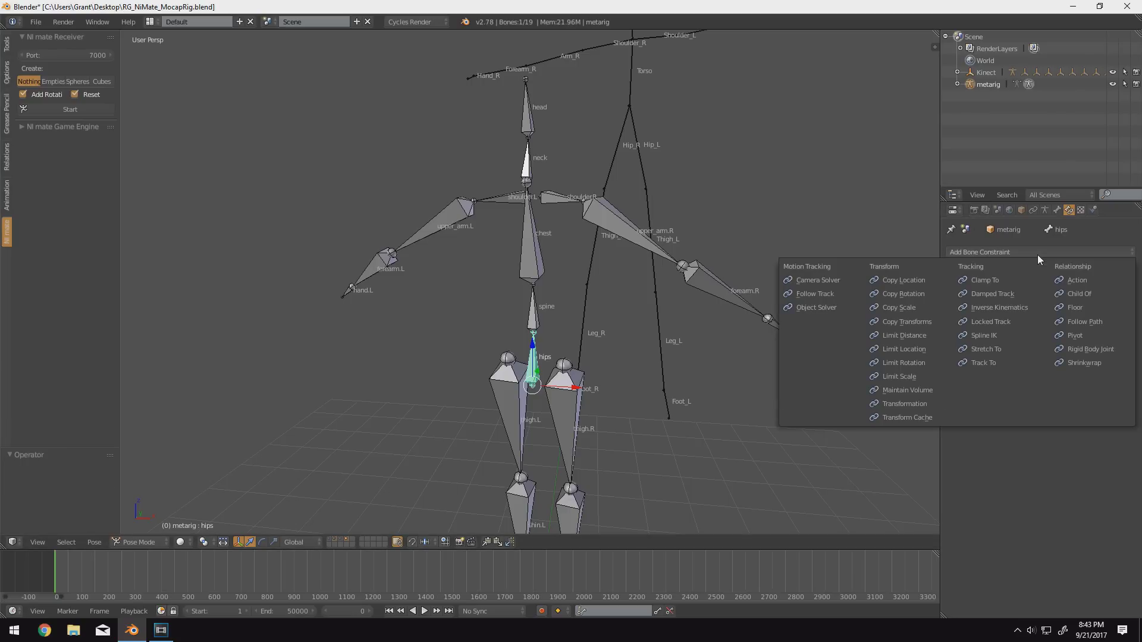
{"action": "left_click", "coordinate": [926, 280]}
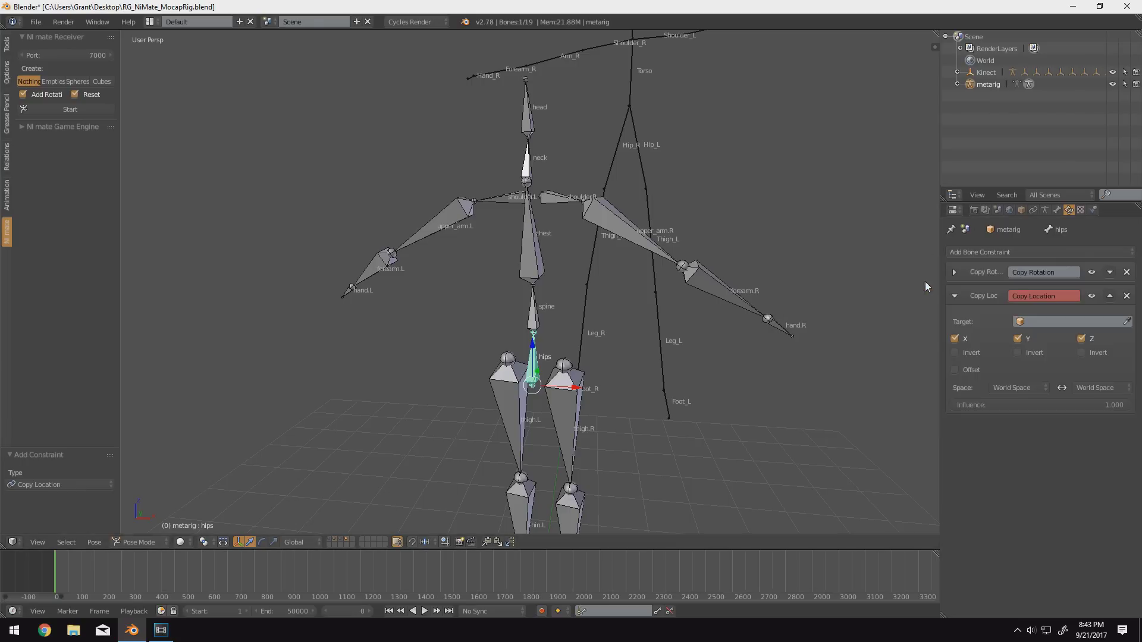
{"action": "left_click", "coordinate": [1035, 319]}
{"action": "left_click", "coordinate": [1044, 339]}
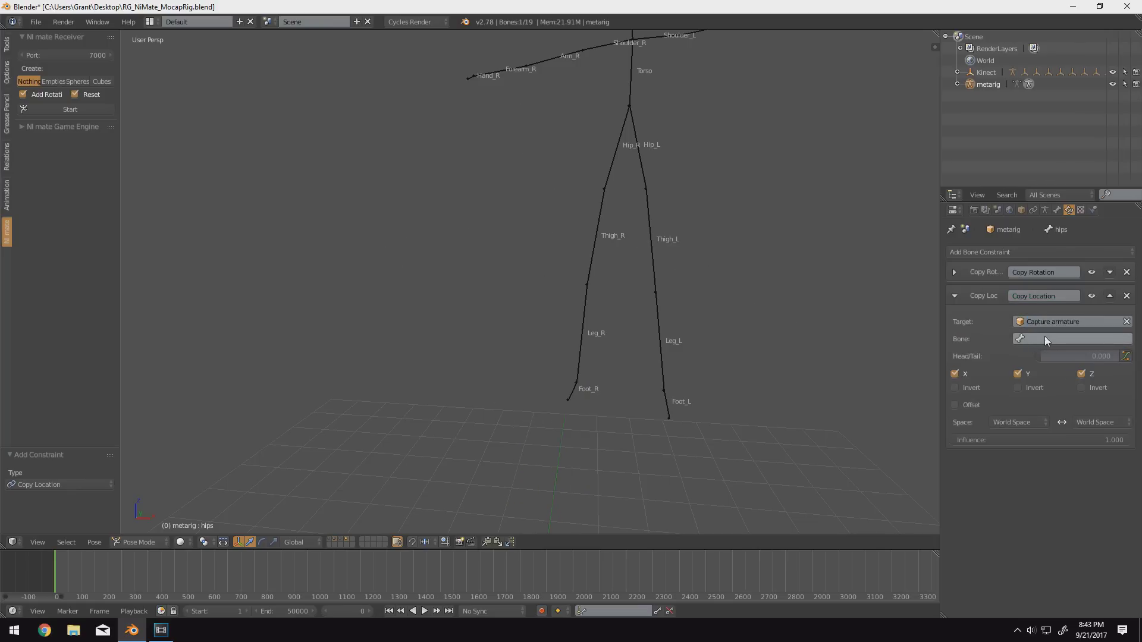
{"action": "left_click", "coordinate": [1045, 338]}
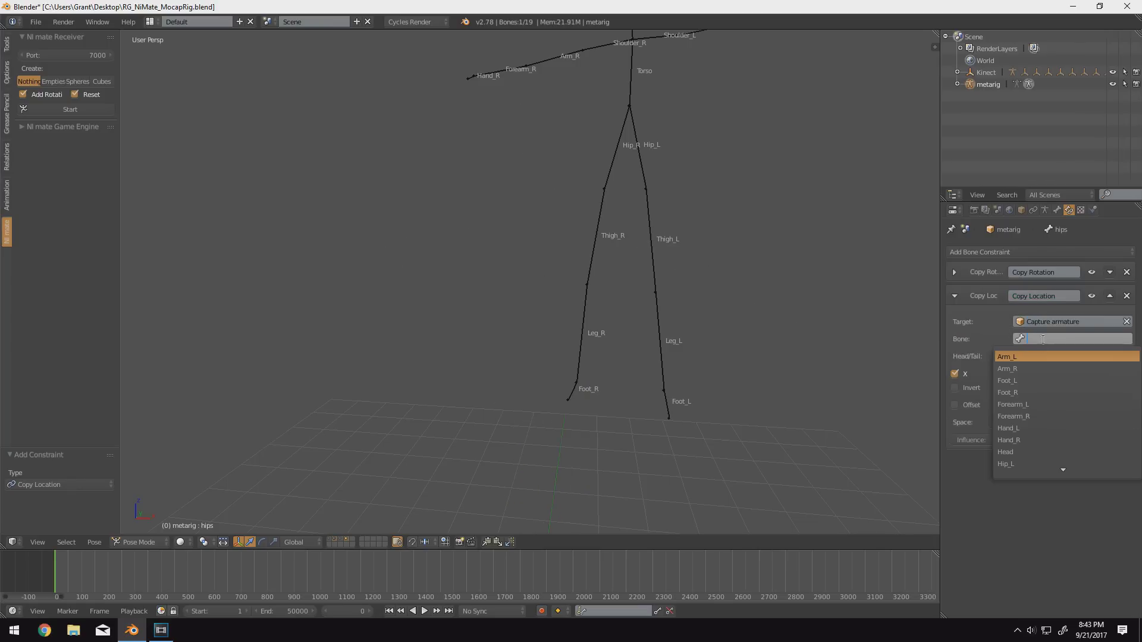
{"action": "type", "text": "tor"}
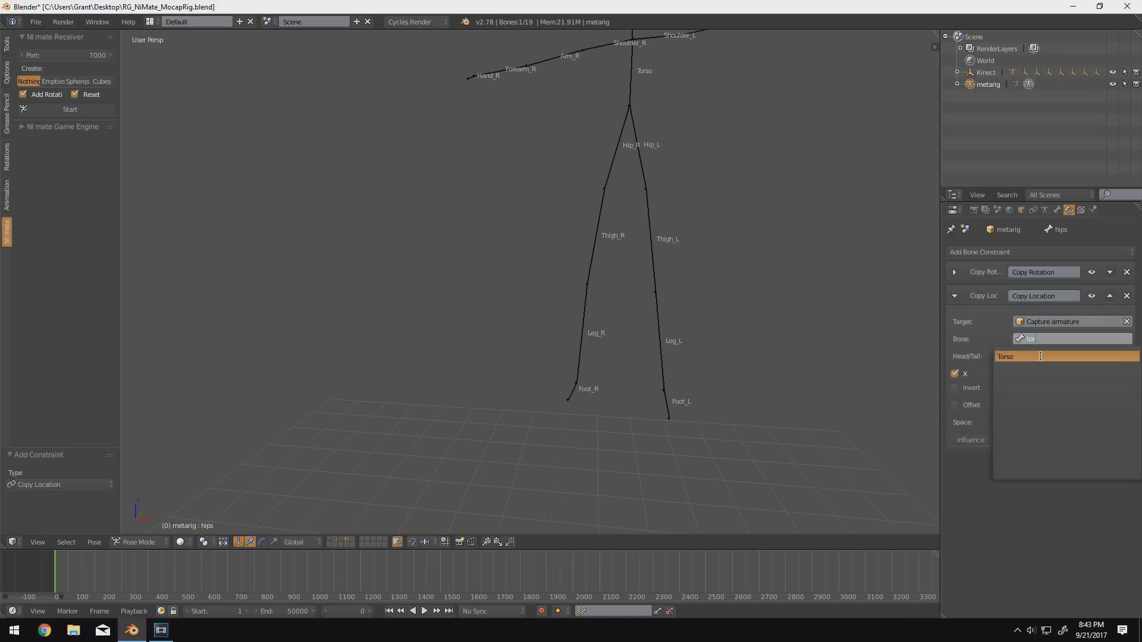
{"action": "key", "text": "Return"}
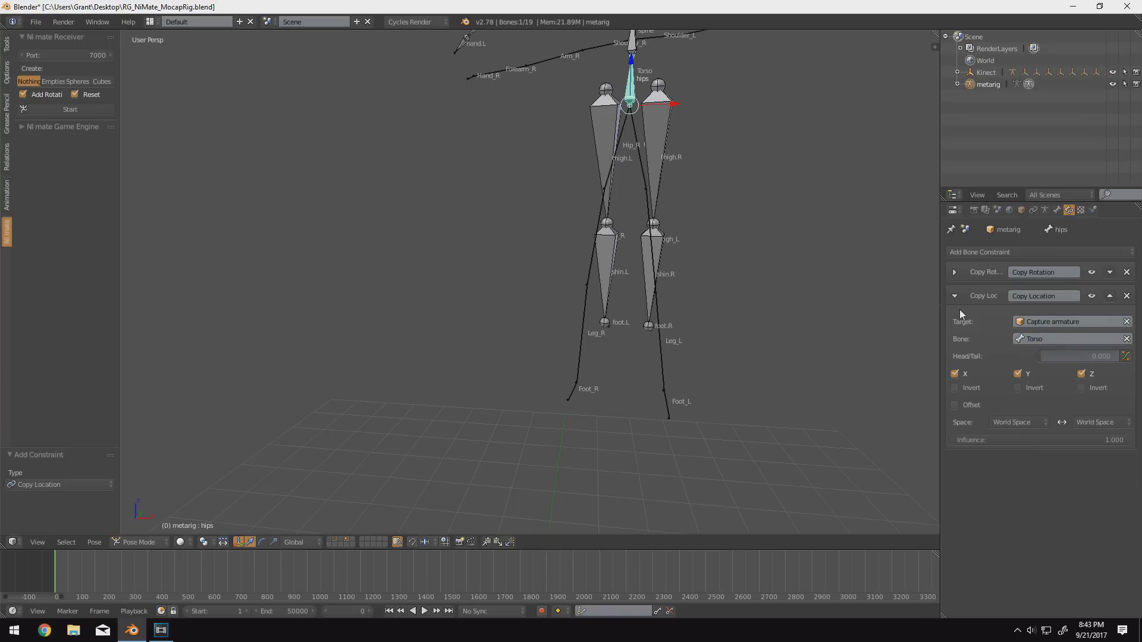
{"action": "left_click", "coordinate": [1111, 297]}
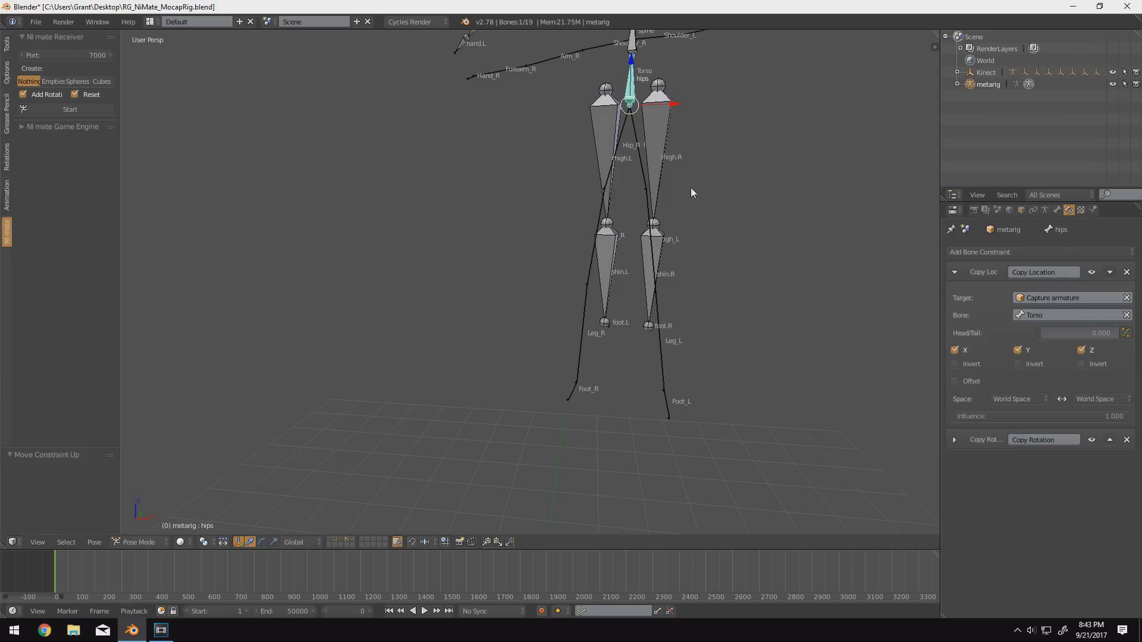
{"action": "middle_click_drag", "start_coordinate": [690, 187], "coordinate": [656, 275], "text": "shift"}
Step: Collapse the Copy Location constraint and inspect how the metarig's bones align with the capture armature
{"action": "left_click", "coordinate": [955, 272]}
{"action": "scroll", "coordinate": [681, 245], "scroll_direction": "down", "scroll_amount": 3}
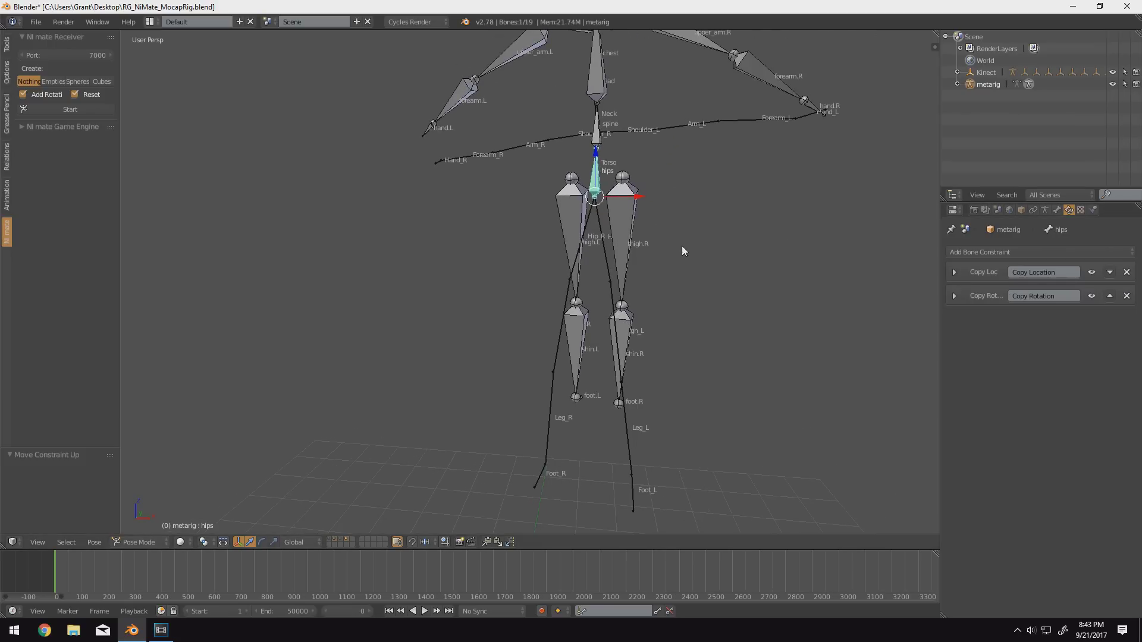
{"action": "right_click", "coordinate": [520, 388]}
{"action": "middle_click_drag", "start_coordinate": [669, 305], "coordinate": [598, 332]}
{"action": "right_click", "coordinate": [565, 332]}
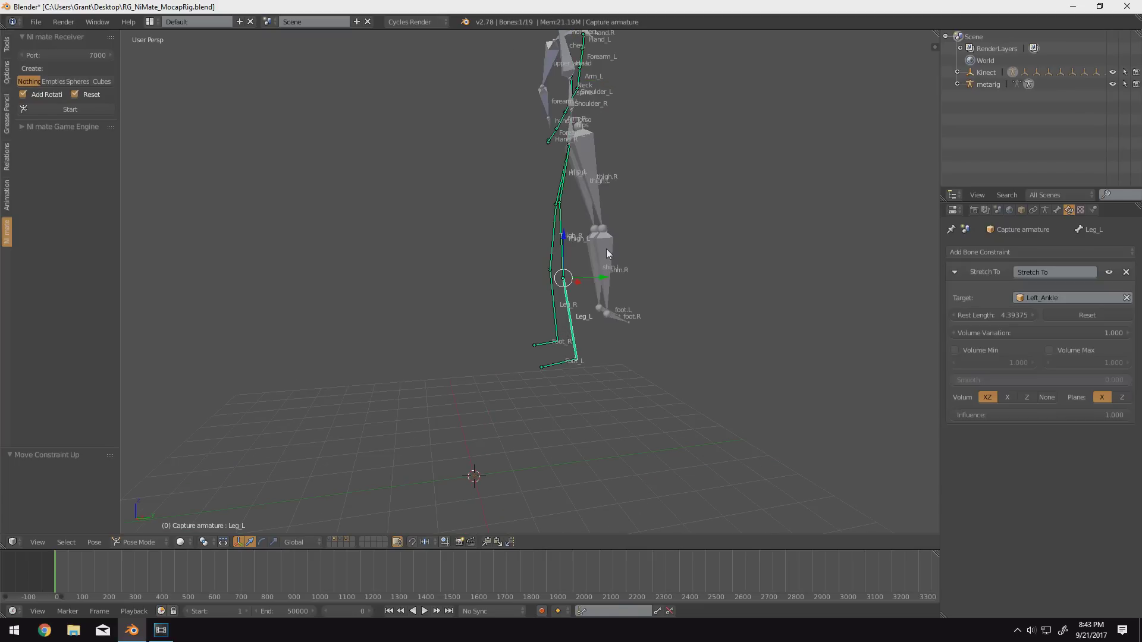
{"action": "right_click", "coordinate": [590, 305]}
{"action": "scroll", "coordinate": [591, 304], "scroll_direction": "down", "scroll_amount": 3}
{"action": "scroll", "coordinate": [576, 315], "scroll_direction": "up", "scroll_amount": 3}
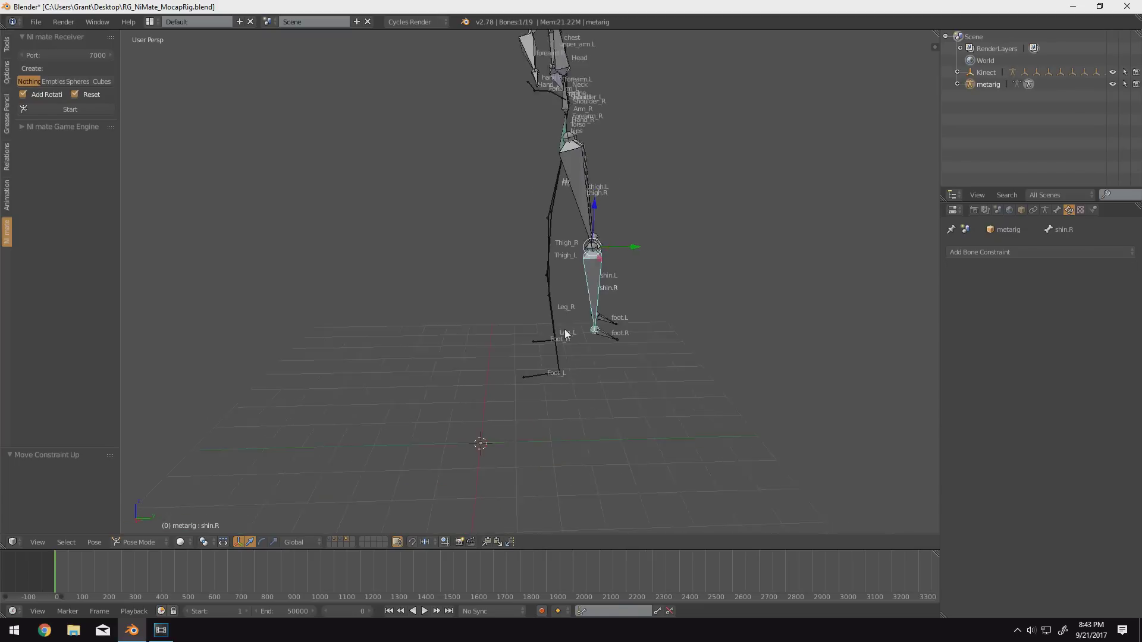
{"action": "middle_click_drag", "start_coordinate": [576, 316], "coordinate": [513, 332]}
{"action": "scroll", "coordinate": [529, 269], "scroll_direction": "up", "scroll_amount": 2}
{"action": "middle_click_drag", "start_coordinate": [529, 267], "coordinate": [602, 359]}
Step: In Edit Mode, scale all metarig bones by -1 on Y, then return to Pose Mode
{"action": "key", "text": "Tab"}
{"action": "scroll", "coordinate": [601, 359], "scroll_direction": "up", "scroll_amount": 4}
{"action": "key", "text": "a"}
{"action": "key", "text": "a"}
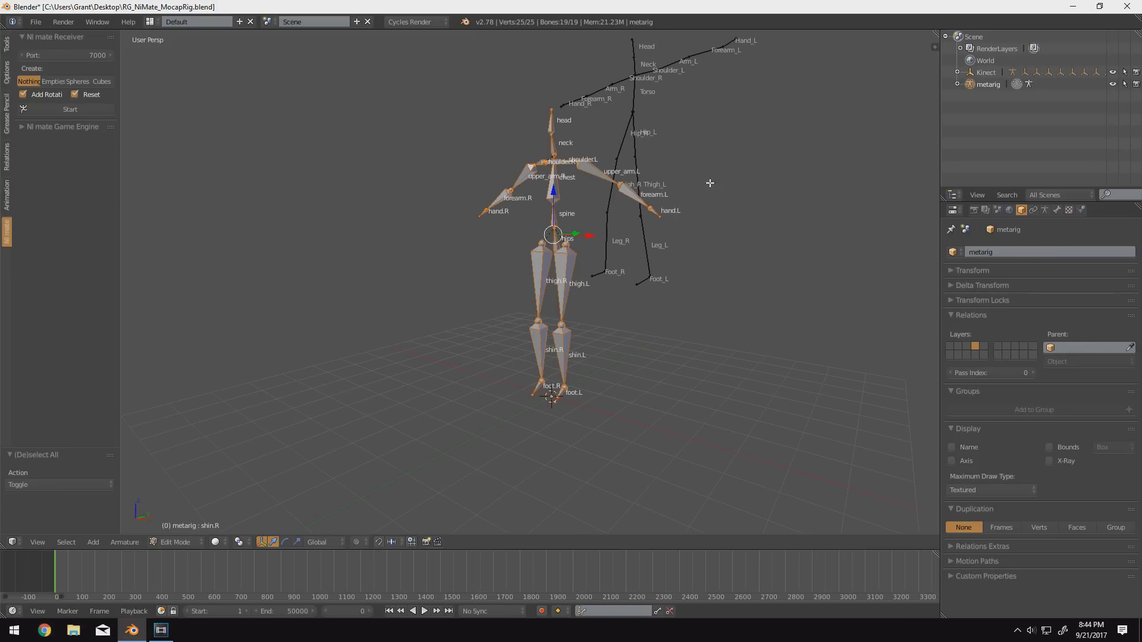
{"action": "middle_click_drag", "start_coordinate": [740, 224], "coordinate": [725, 244]}
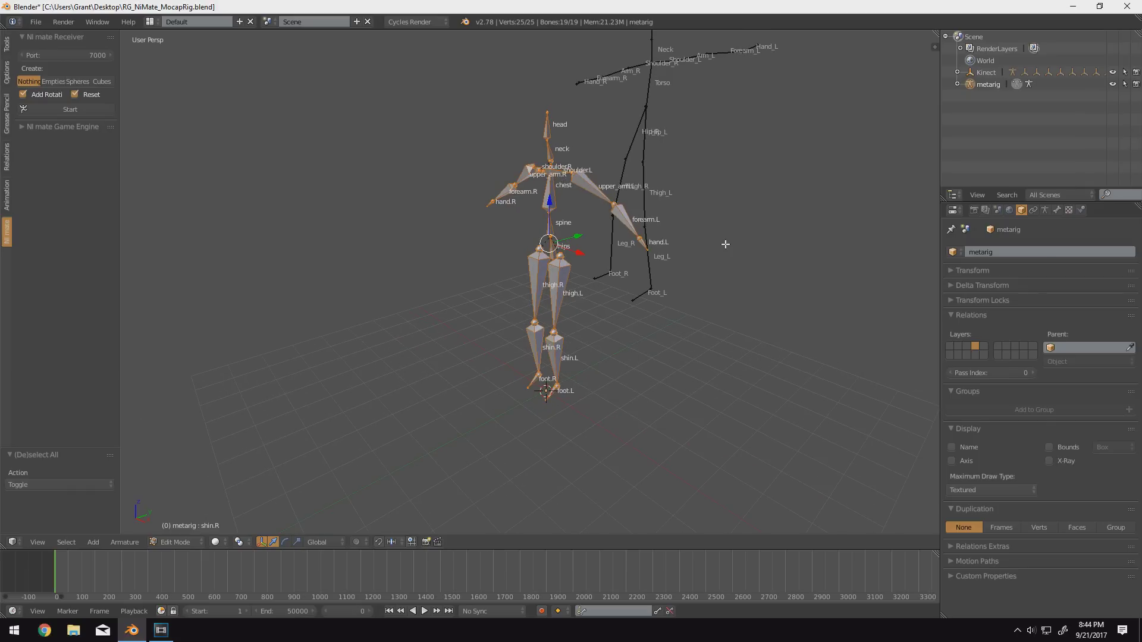
{"action": "key", "text": "s"}
{"action": "key", "text": "y"}
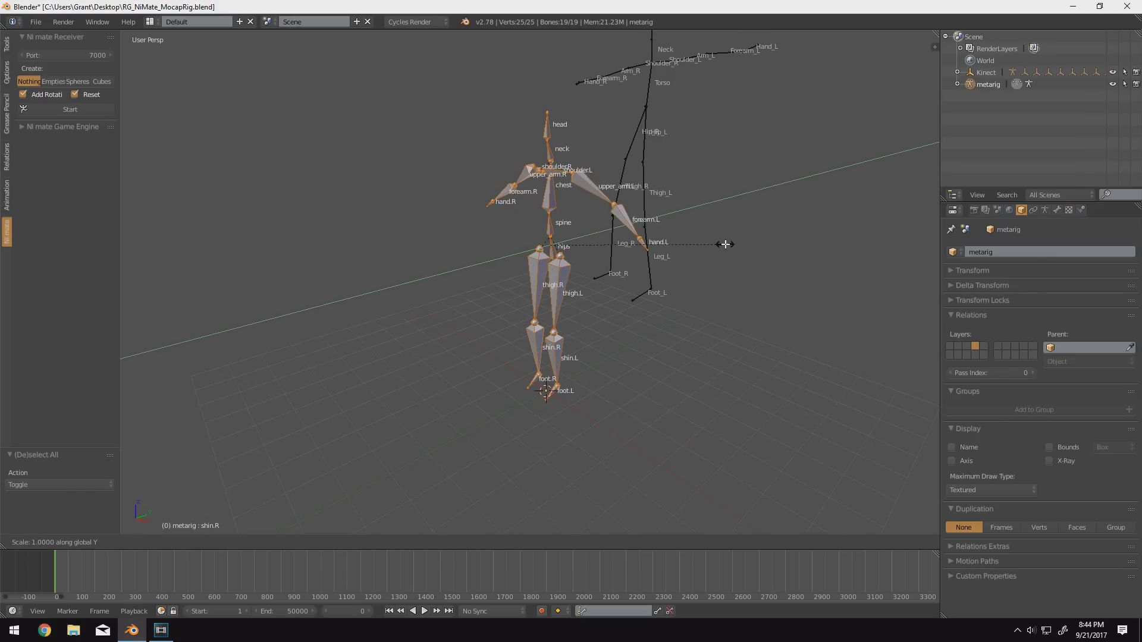
{"action": "type", "text": "-1"}
{"action": "key", "text": "Return"}
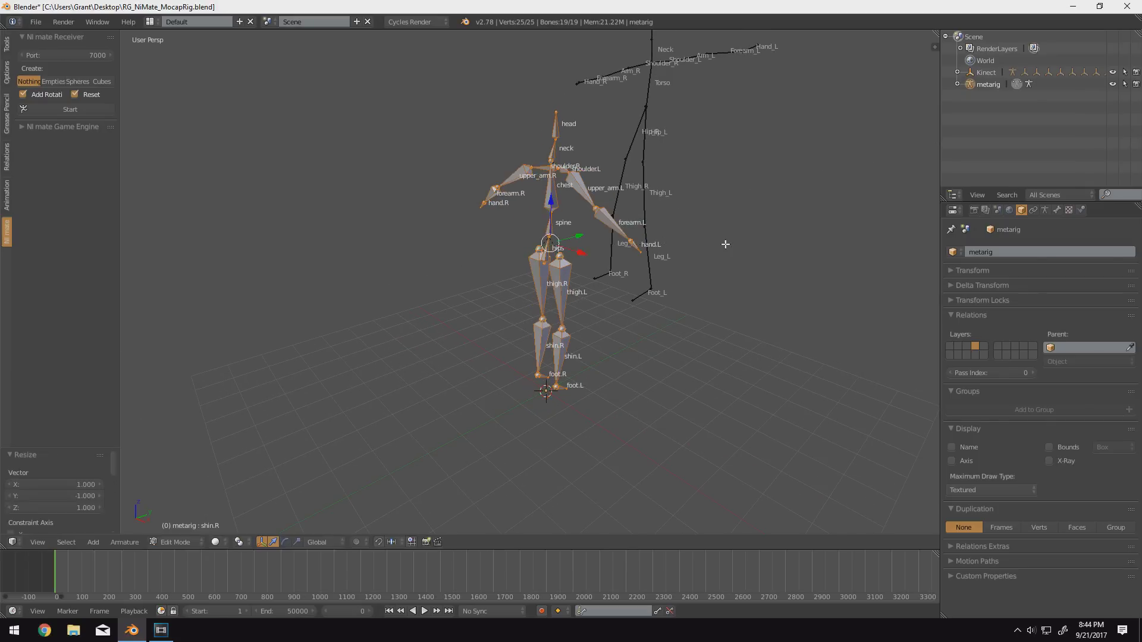
{"action": "key", "text": "ctrl+Tab"}
{"action": "middle_click_drag", "start_coordinate": [725, 244], "coordinate": [602, 279]}
{"action": "scroll", "coordinate": [606, 328], "scroll_direction": "up", "scroll_amount": 4}
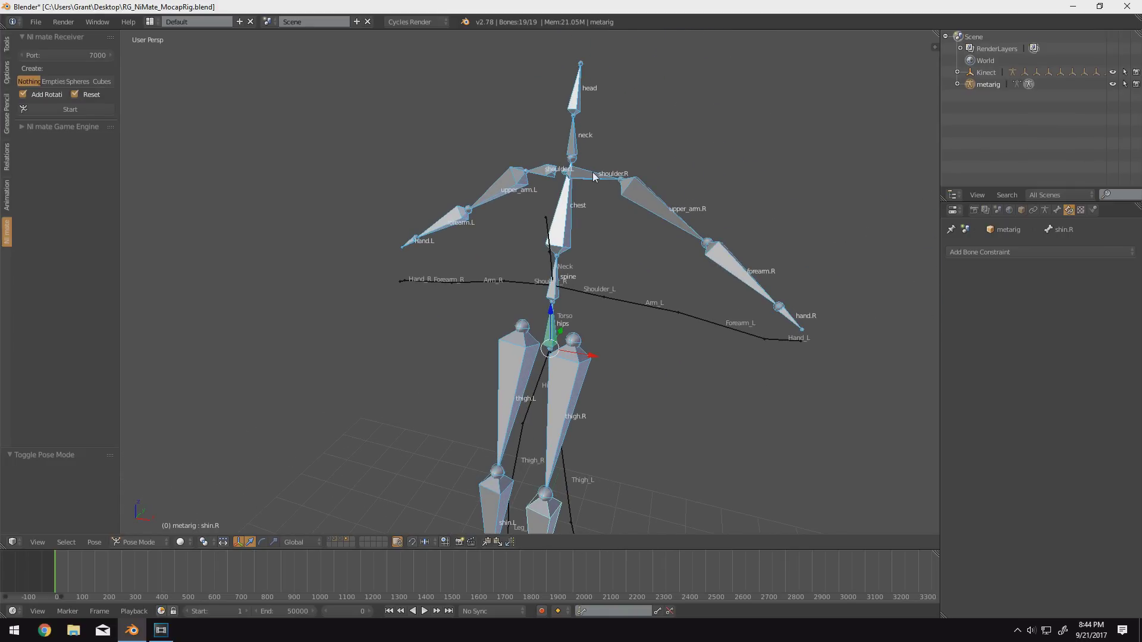
Step: Select the metarig's shoulder.R bone and add a Copy Rotation bone constraint to it
{"action": "key", "text": "a"}
{"action": "right_click", "coordinate": [562, 214]}
{"action": "right_click", "coordinate": [553, 286], "text": "shift"}
{"action": "scroll", "coordinate": [626, 266], "scroll_direction": "up", "scroll_amount": 2}
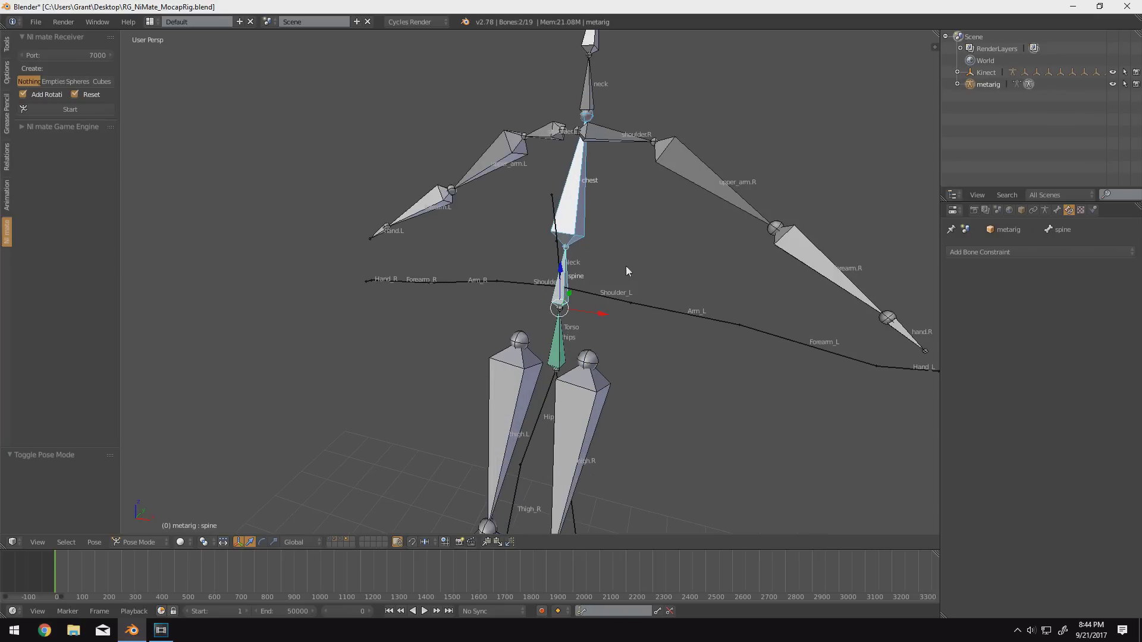
{"action": "middle_click_drag", "start_coordinate": [626, 266], "coordinate": [601, 221]}
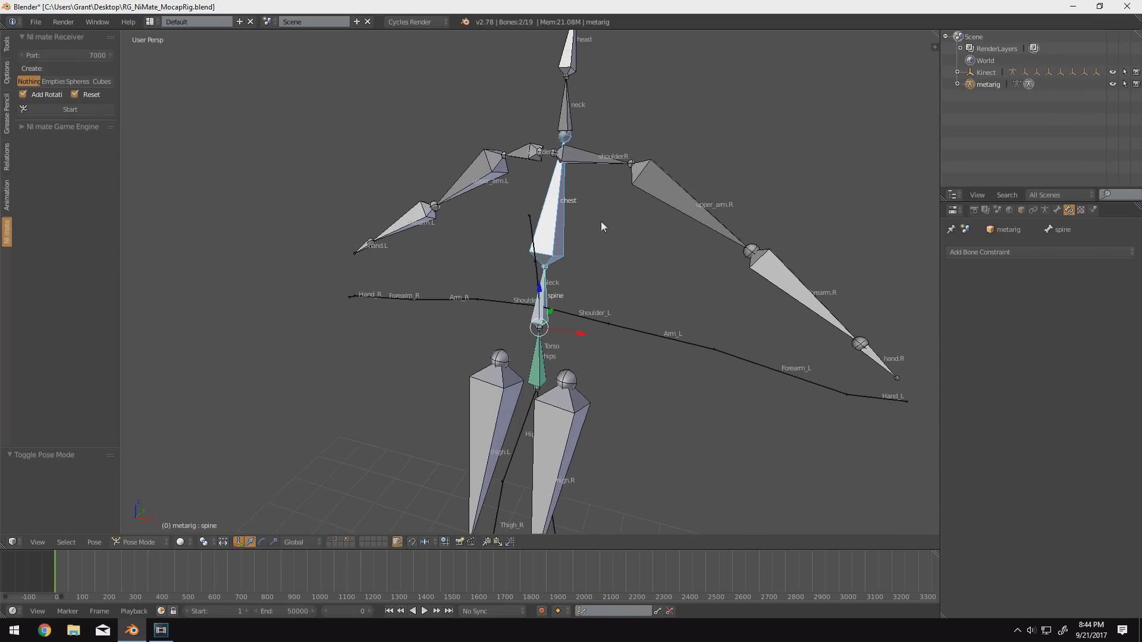
{"action": "right_click", "coordinate": [591, 158]}
{"action": "left_click", "coordinate": [999, 252]}
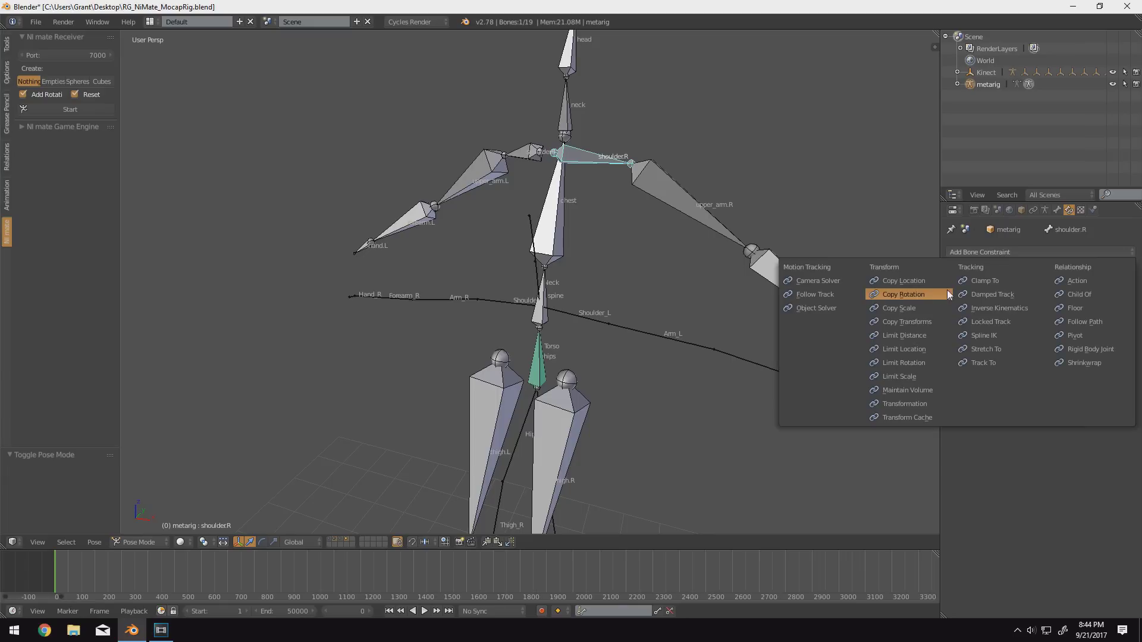
{"action": "left_click", "coordinate": [940, 294]}
Step: Target the shoulder.R constraint at the Capture armature's Shoulder_L bone
{"action": "middle_click_drag", "start_coordinate": [793, 317], "coordinate": [767, 291], "text": "shift"}
{"action": "left_click", "coordinate": [1025, 297]}
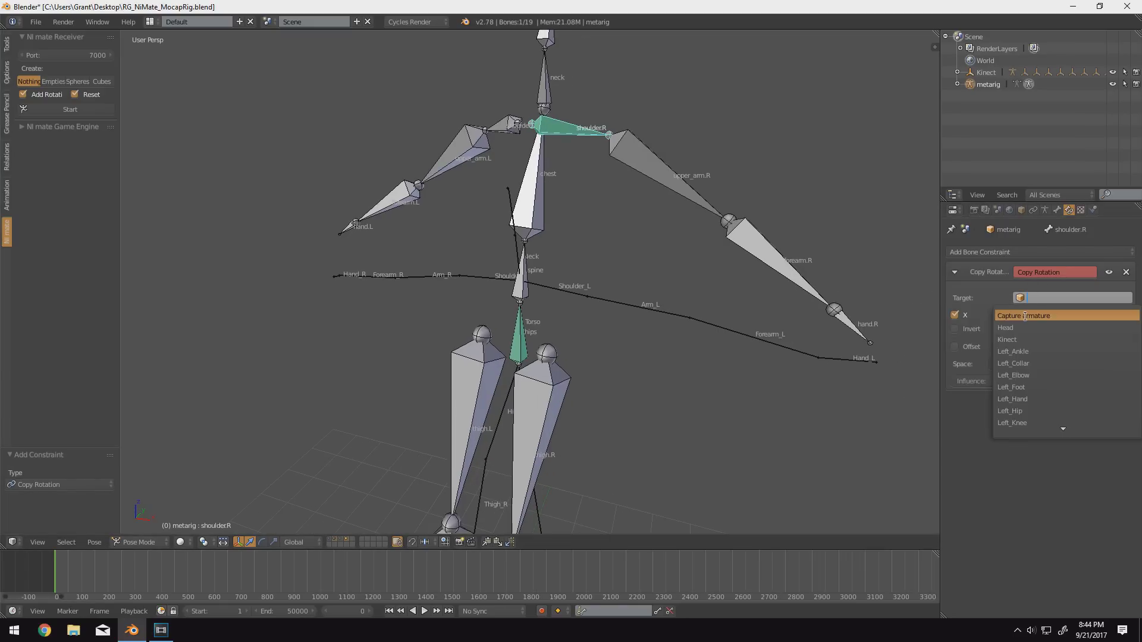
{"action": "left_click", "coordinate": [1025, 316]}
{"action": "left_click", "coordinate": [1035, 315]}
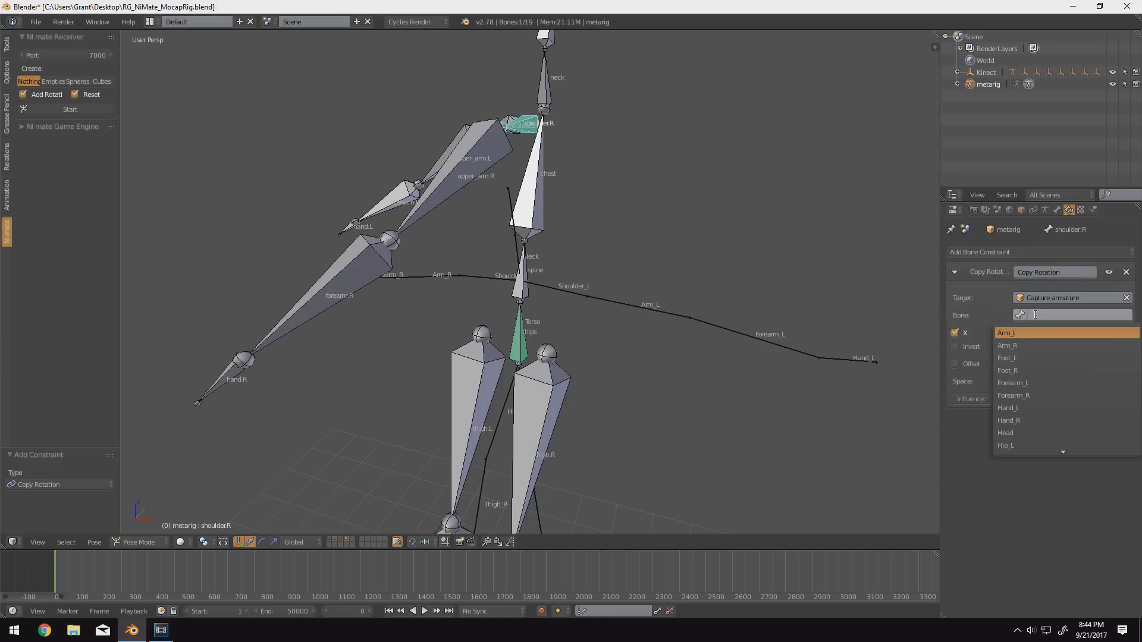
{"action": "type", "text": "sh"}
{"action": "key", "text": "Return"}
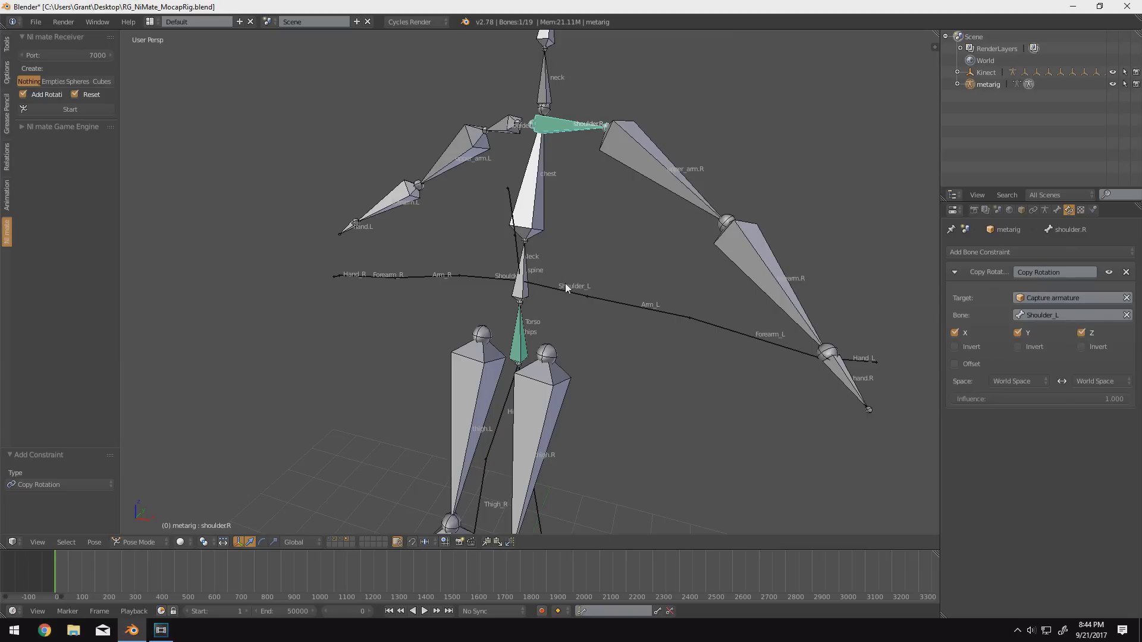
Step: Add a Copy Rotation constraint to upper_arm.R targeting the Capture armature
{"action": "middle_click_drag", "start_coordinate": [581, 133], "coordinate": [612, 181]}
{"action": "scroll", "coordinate": [612, 180], "scroll_direction": "up", "scroll_amount": 2}
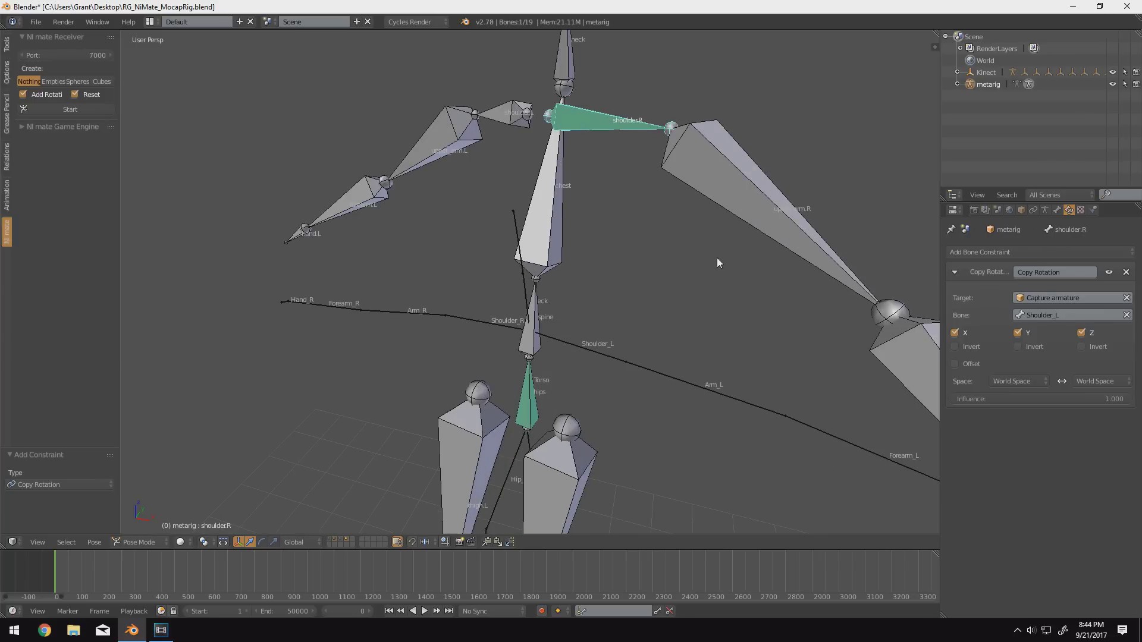
{"action": "right_click", "coordinate": [729, 200]}
{"action": "left_click", "coordinate": [1044, 253]}
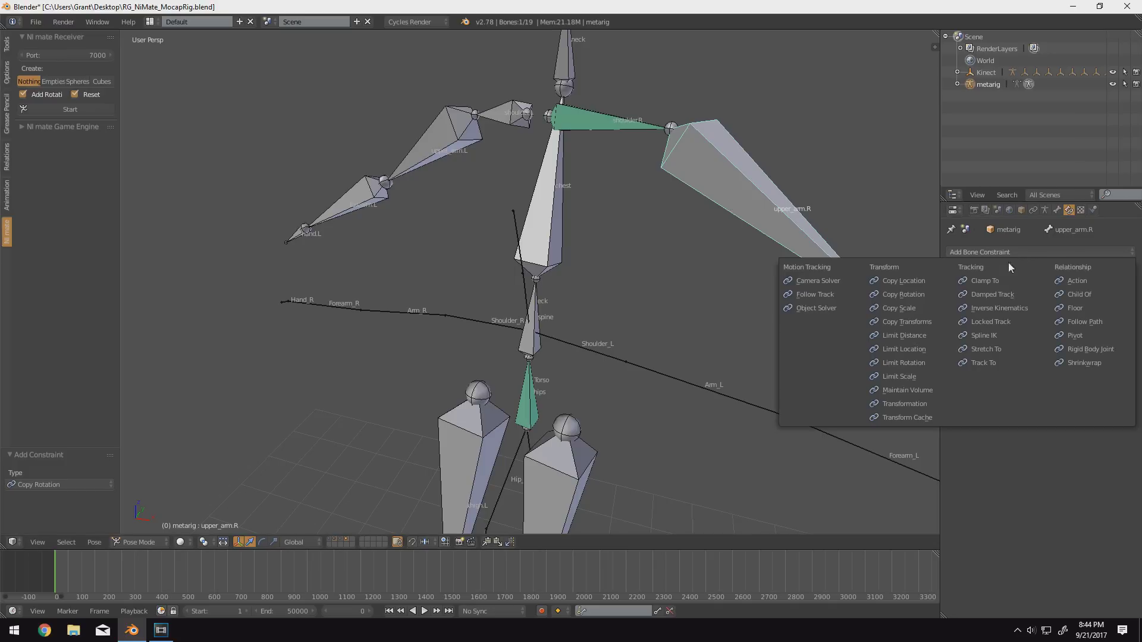
{"action": "left_click", "coordinate": [926, 294]}
{"action": "left_click", "coordinate": [1036, 296]}
{"action": "left_click", "coordinate": [1040, 298]}
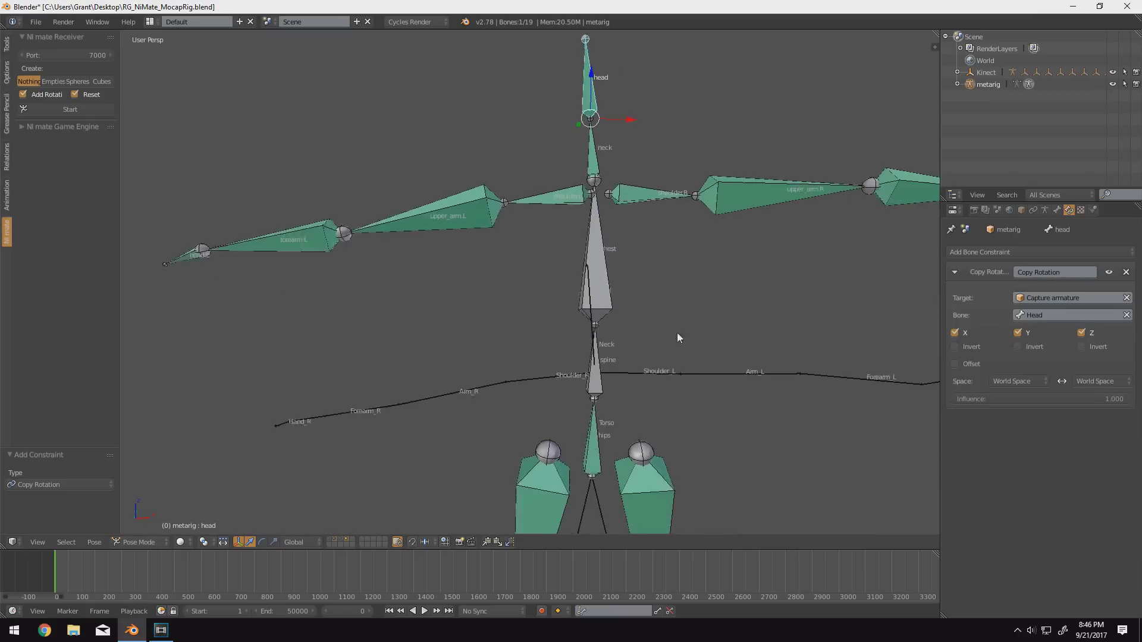
Step: In Right Ortho view, rotate the metarig's spine bone by -9.037°
{"action": "scroll", "coordinate": [669, 330], "scroll_direction": "down", "scroll_amount": 5}
{"action": "middle_click_drag", "start_coordinate": [669, 330], "coordinate": [432, 319]}
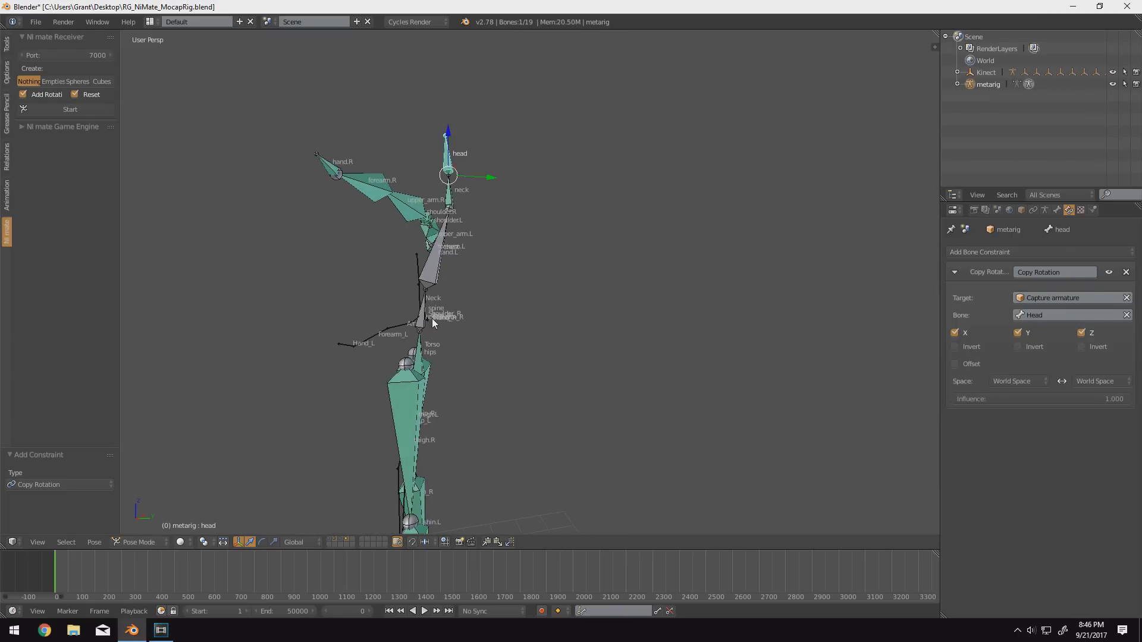
{"action": "right_click", "coordinate": [423, 323]}
{"action": "right_click", "coordinate": [433, 262]}
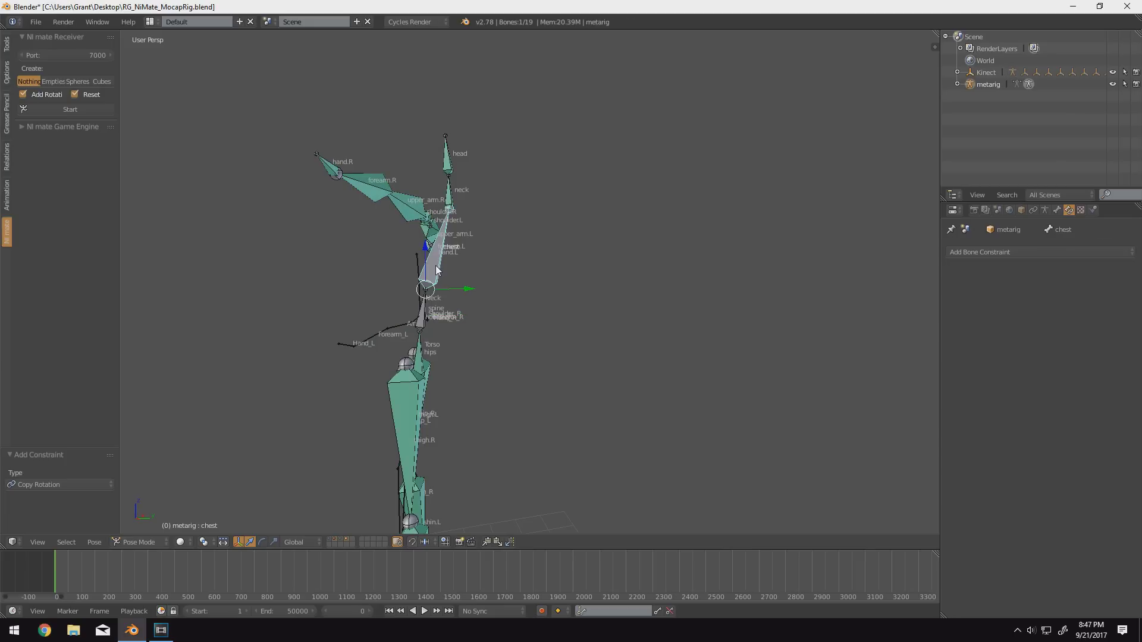
{"action": "key", "text": "KP_3"}
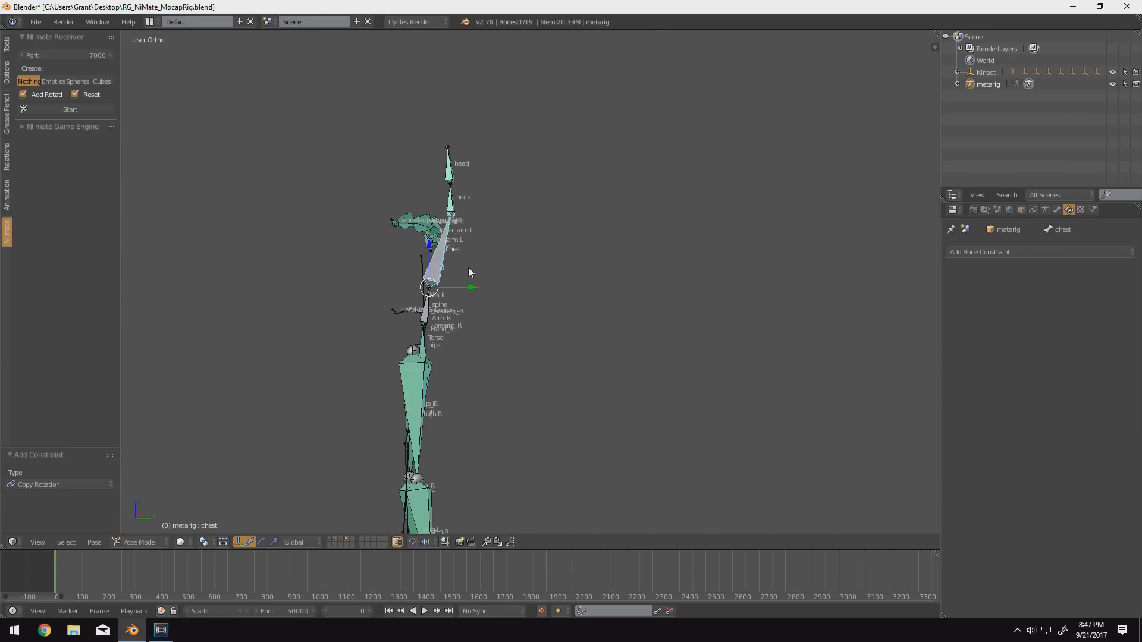
{"action": "middle_click_drag", "start_coordinate": [469, 272], "coordinate": [541, 298]}
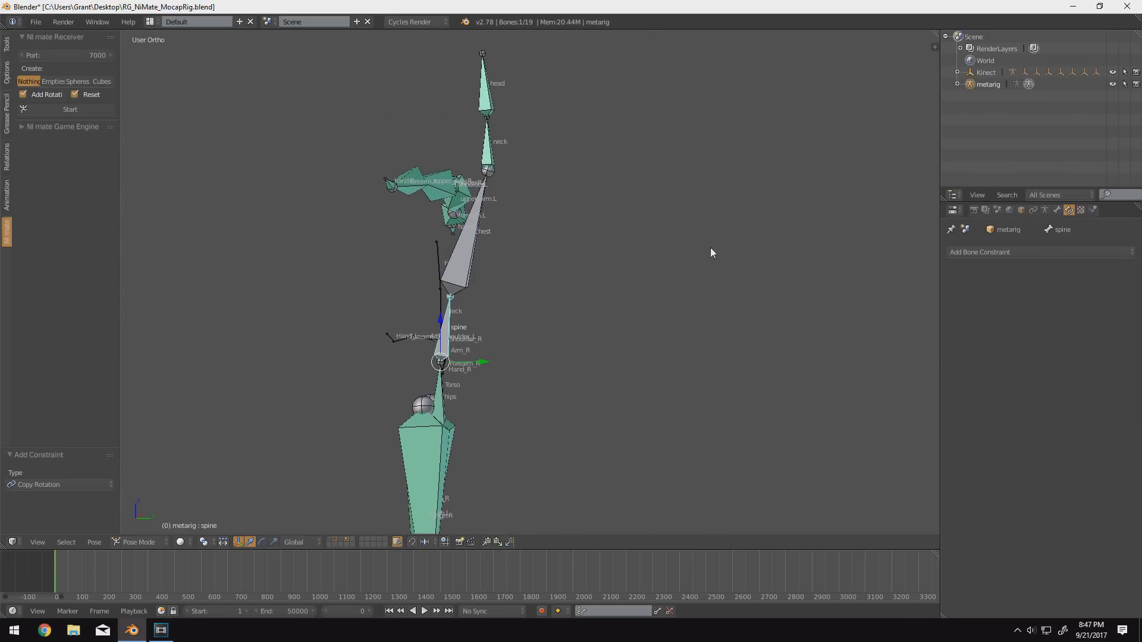
{"action": "key", "text": "r"}
{"action": "left_click", "coordinate": [699, 204]}
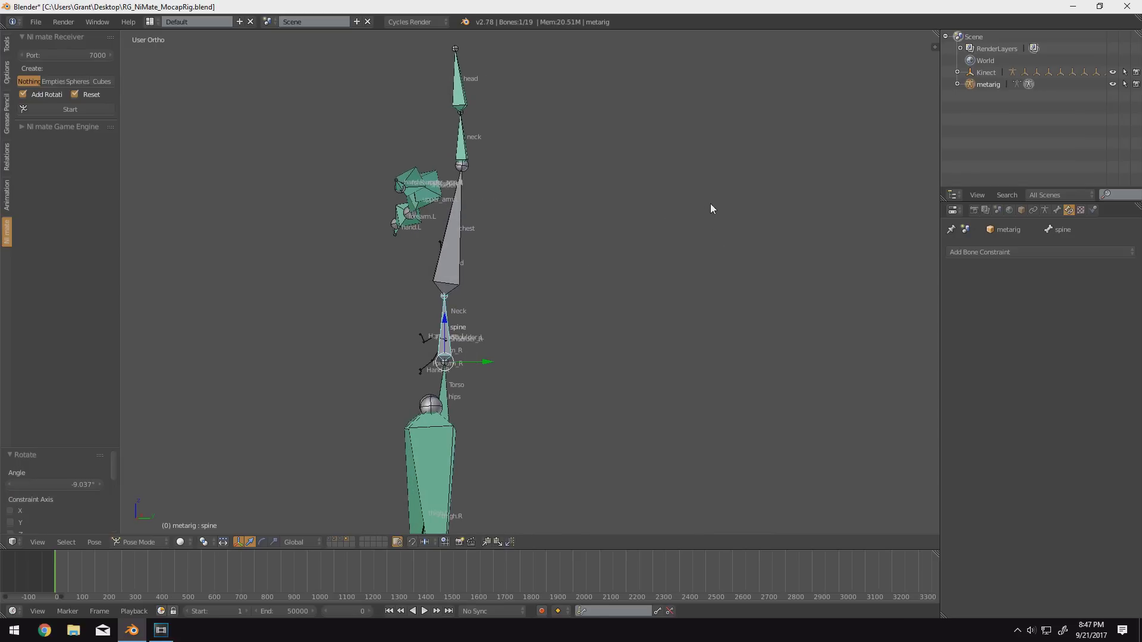
Step: Apply a smaller spine correction and rotate the chest -10.29°, then return to perspective
{"action": "key", "text": "r"}
{"action": "left_click", "coordinate": [426, 246]}
{"action": "key", "text": "r"}
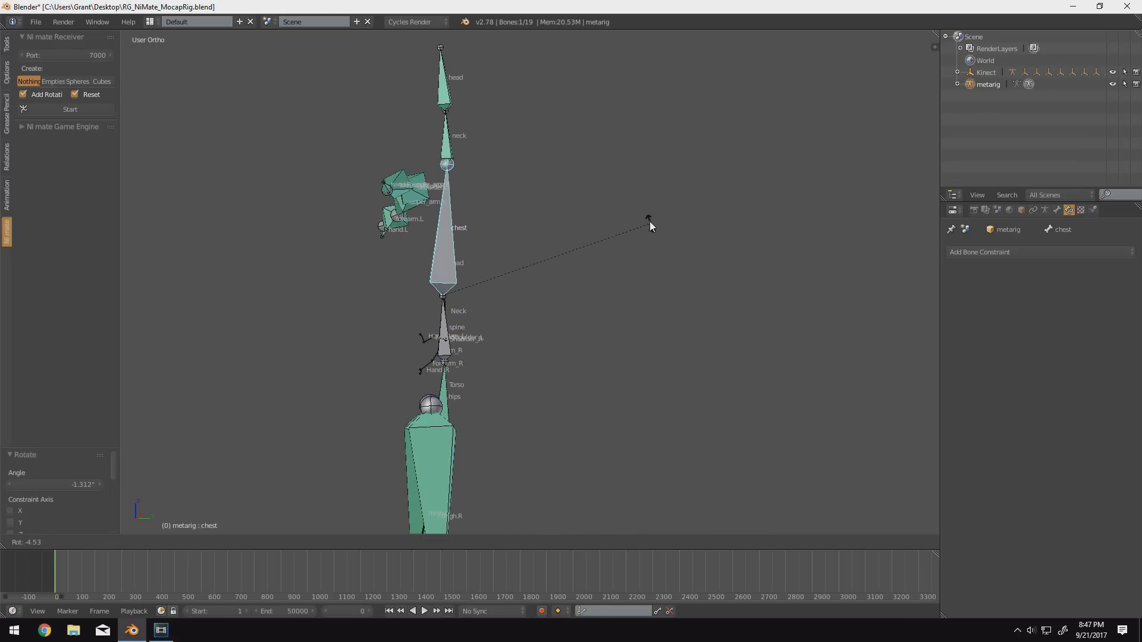
{"action": "left_click", "coordinate": [634, 206]}
{"action": "middle_click_drag", "start_coordinate": [634, 206], "coordinate": [237, 181]}
{"action": "key", "text": "KP_5"}
{"action": "scroll", "coordinate": [677, 339], "scroll_direction": "down", "scroll_amount": 4}
Step: Frame the T-posed metarig from the front and select all its bones
{"action": "scroll", "coordinate": [237, 180], "scroll_direction": "up", "scroll_amount": 3}
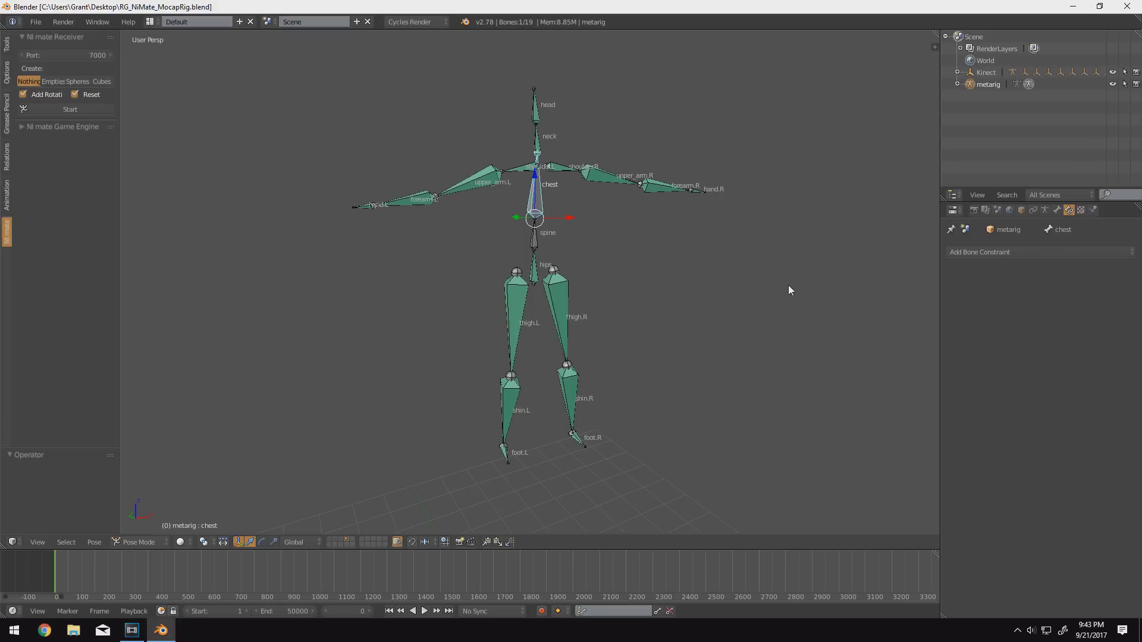
{"action": "key", "text": "a"}
{"action": "key", "text": "a"}
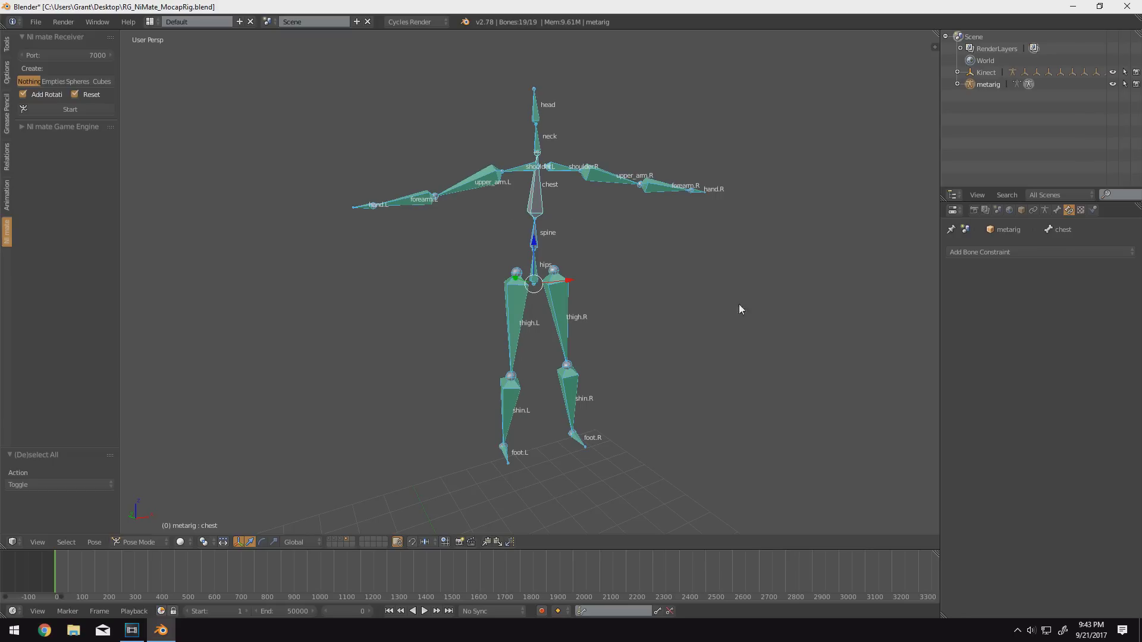
Step: Enable auto keyframing with the LocRotScale keying set, start NI mate receiving, and play the timeline
{"action": "left_click", "coordinate": [542, 611]}
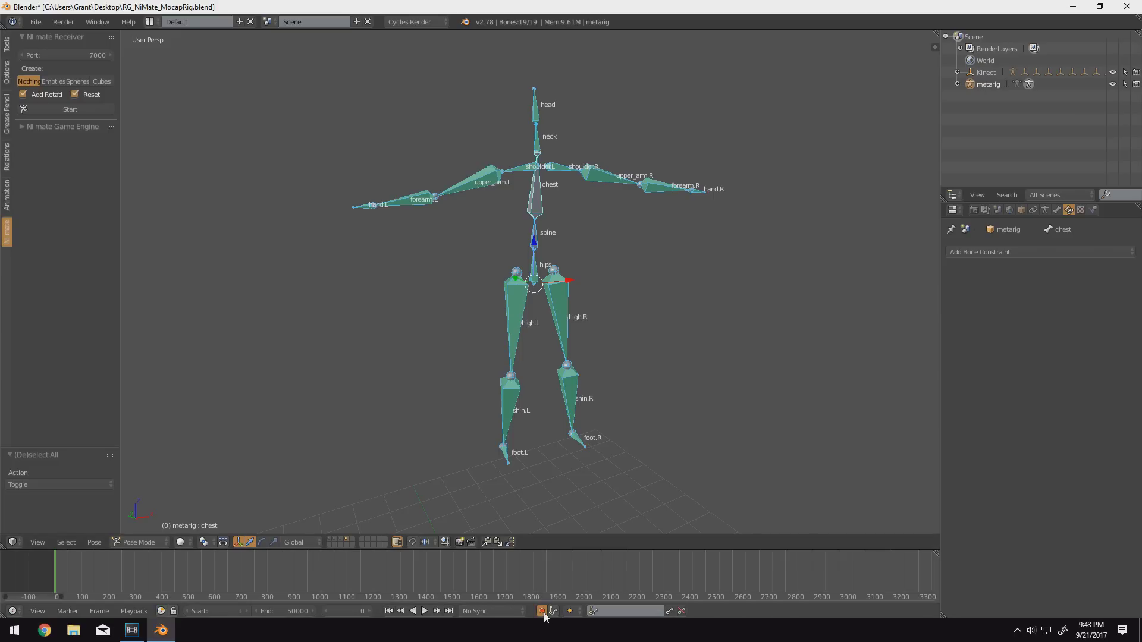
{"action": "left_click", "coordinate": [605, 611]}
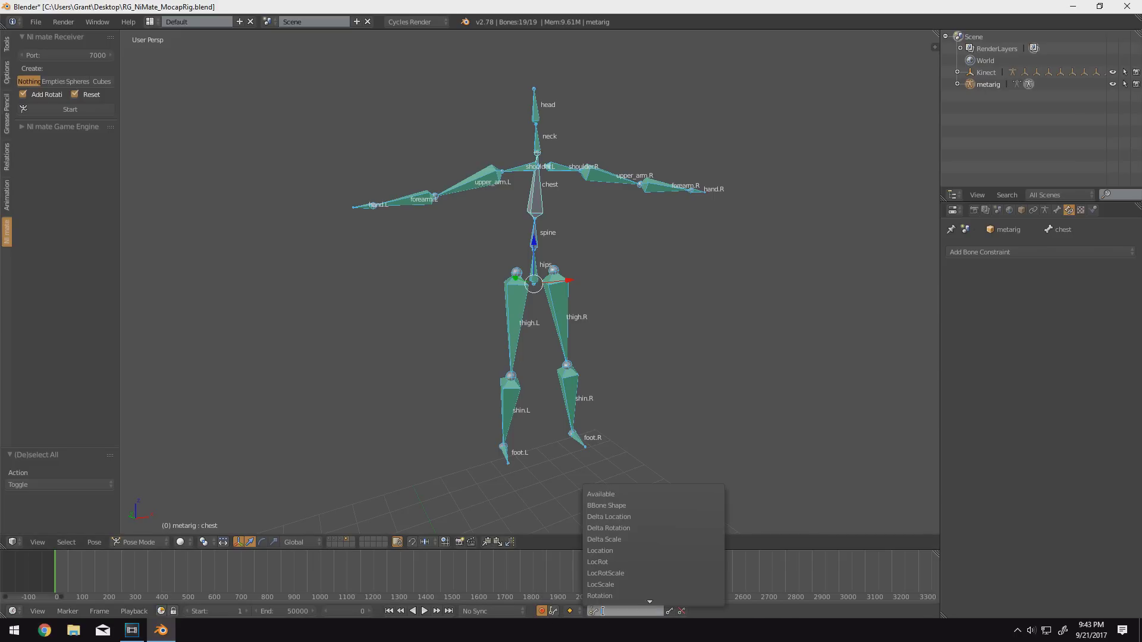
{"action": "left_click", "coordinate": [609, 574]}
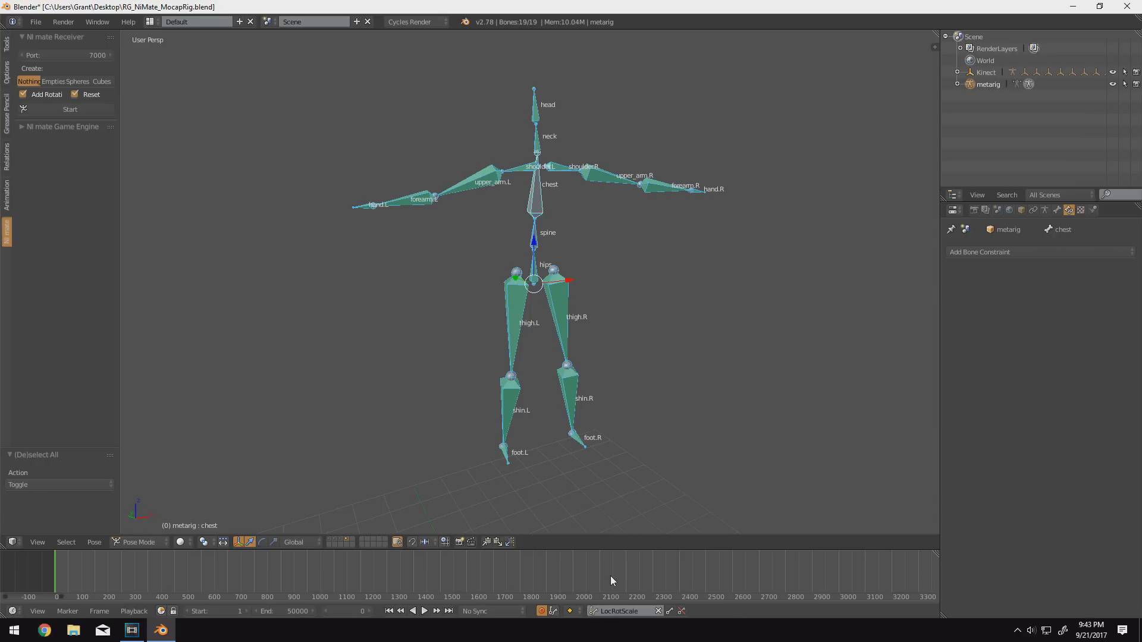
{"action": "left_click", "coordinate": [53, 109]}
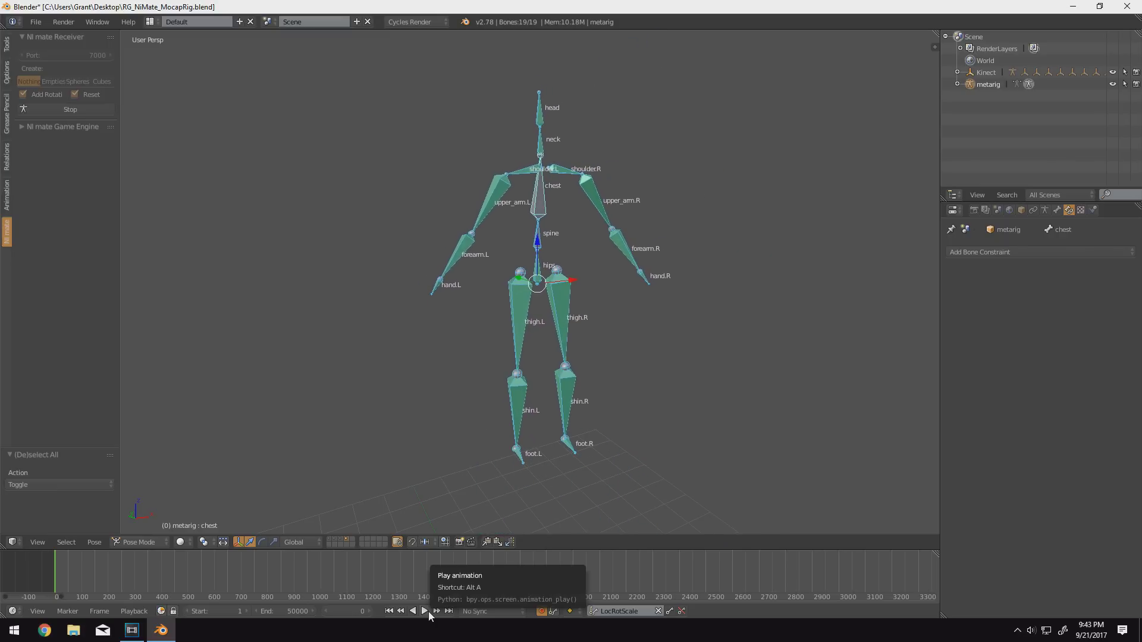
{"action": "left_click", "coordinate": [428, 611]}
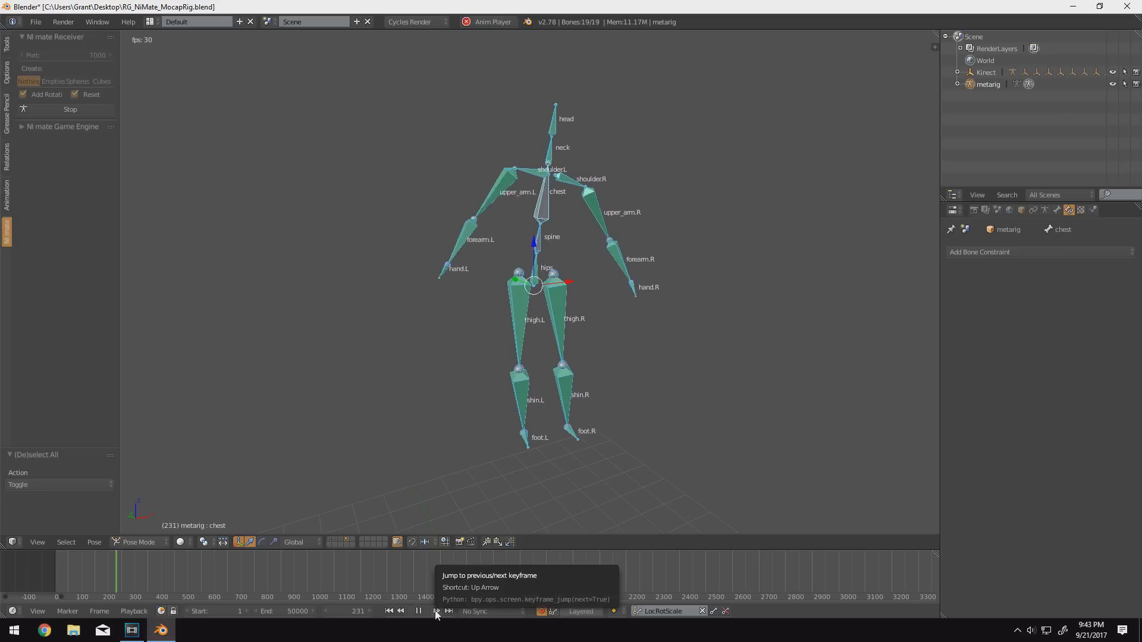
Step: Jump to the next keyframe, stop the timeline at frame 525, and stop the NI mate stream
{"action": "left_click", "coordinate": [436, 611]}
{"action": "left_click", "coordinate": [420, 613]}
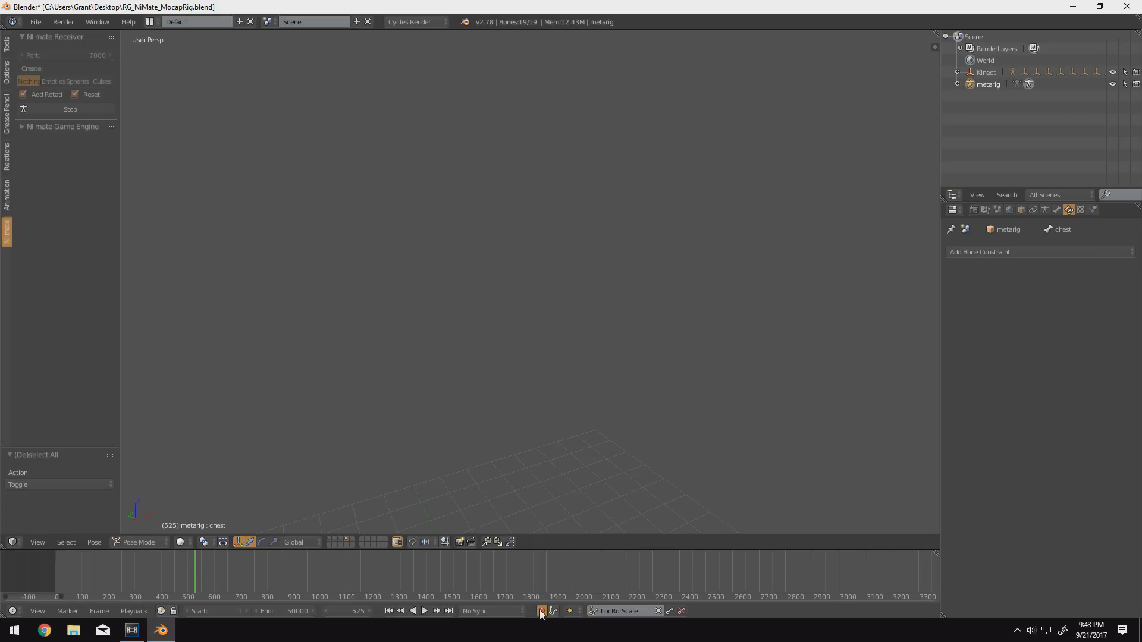
{"action": "left_click", "coordinate": [79, 110]}
Step: Rewind to frame 0 and play the recorded mocap, orbiting to watch the rig from the front
{"action": "key", "text": "alt+a"}
{"action": "left_click_drag", "start_coordinate": [91, 564], "coordinate": [55, 569]}
{"action": "left_click", "coordinate": [425, 612]}
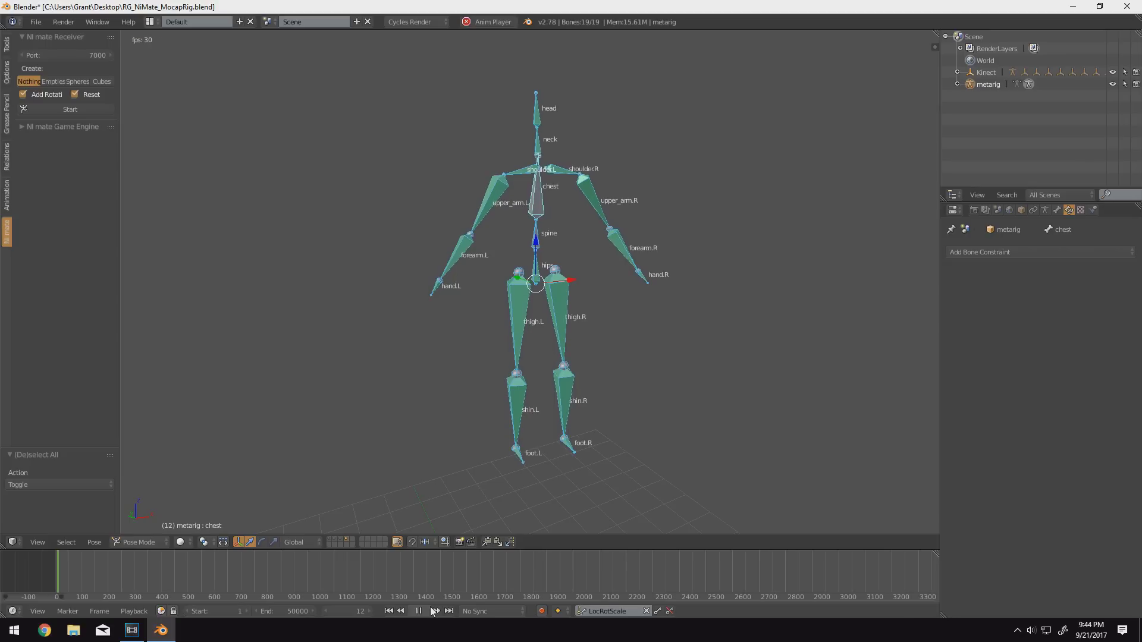
{"action": "middle_click_drag", "start_coordinate": [472, 459], "coordinate": [543, 457]}
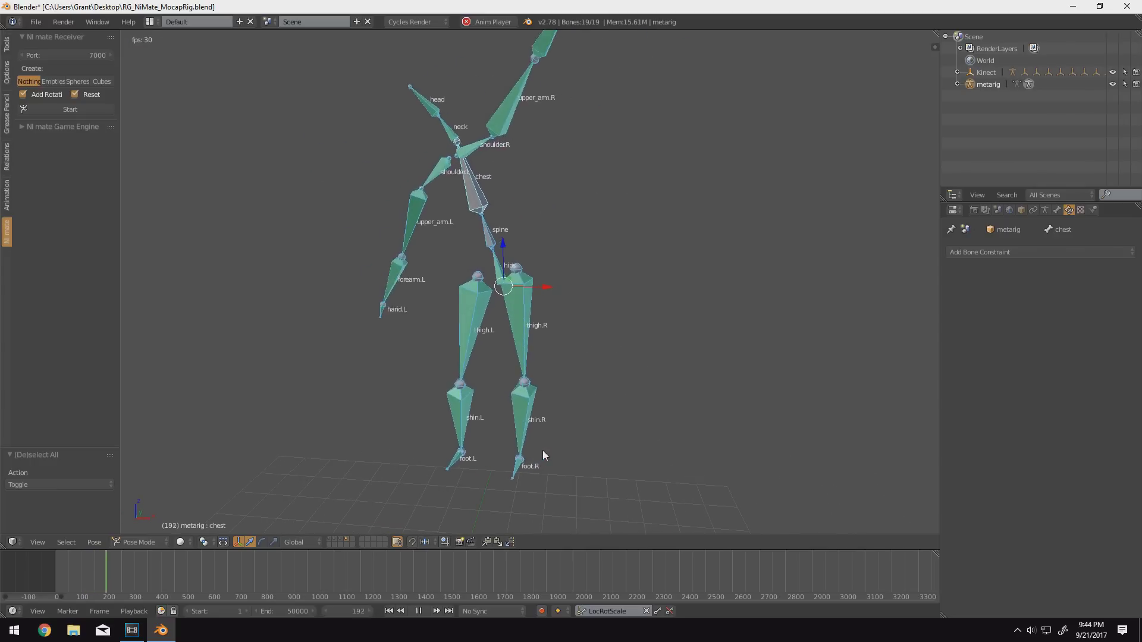
{"action": "scroll", "coordinate": [541, 440], "scroll_direction": "down", "scroll_amount": 2}
{"action": "middle_click_drag", "start_coordinate": [541, 426], "coordinate": [582, 433]}
{"action": "scroll", "coordinate": [581, 436], "scroll_direction": "up", "scroll_amount": 1}
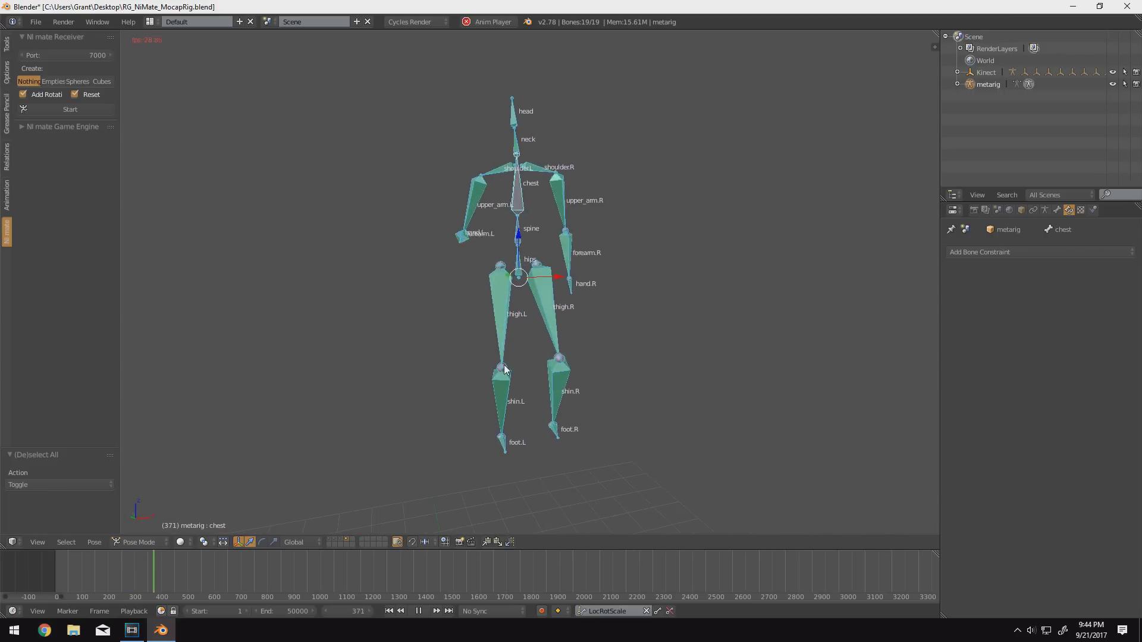
{"action": "middle_click_drag", "start_coordinate": [505, 365], "coordinate": [344, 397]}
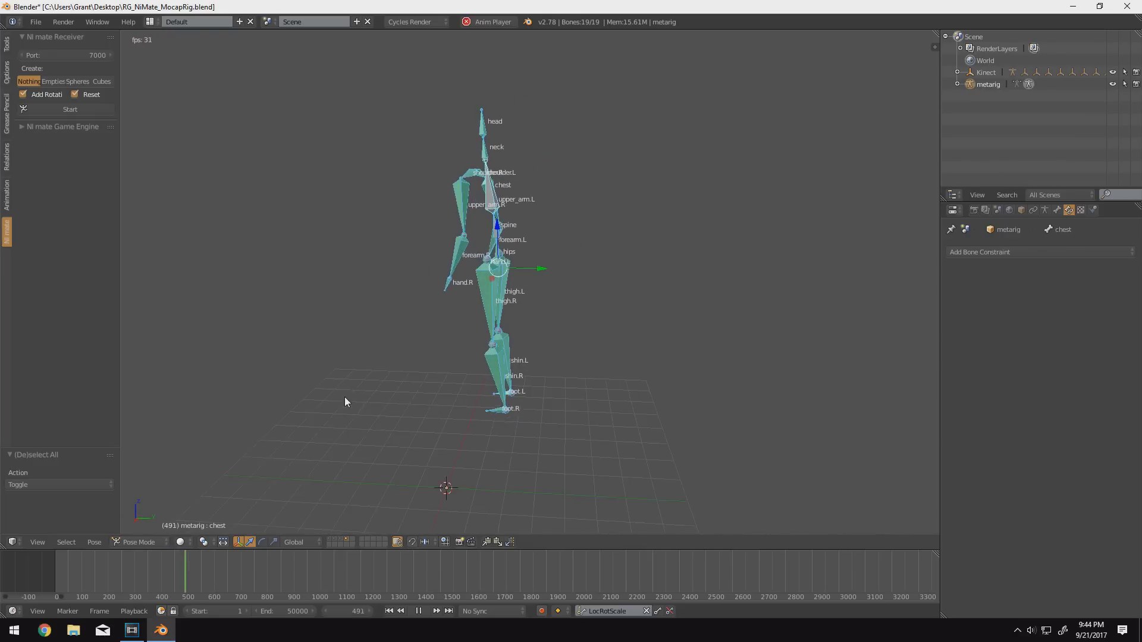